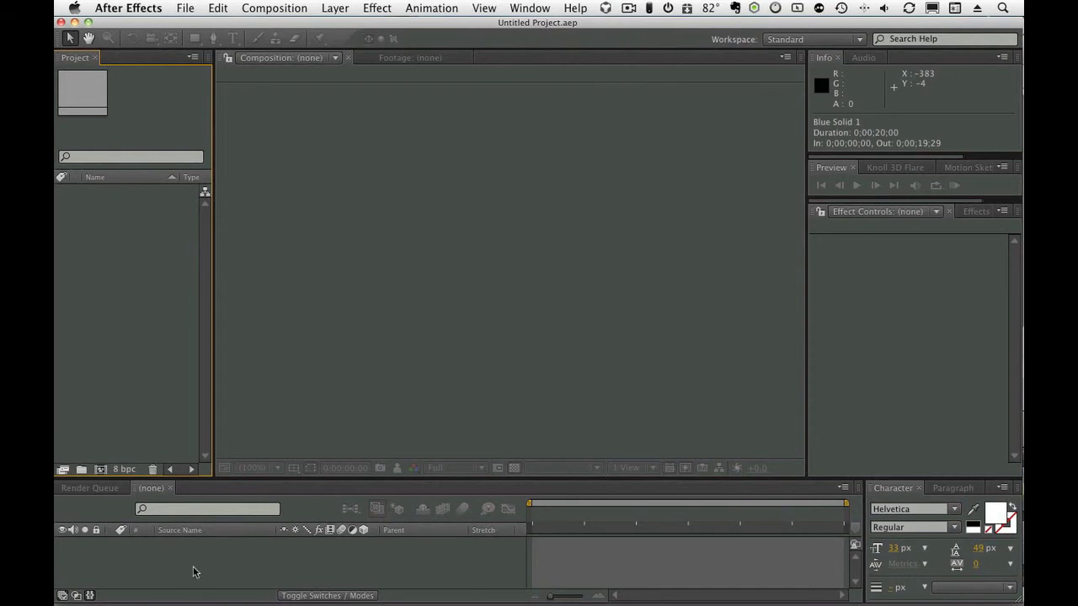
Step: Create a new NTSC DV composition, 720 x 480, with a duration of 10 seconds
left_click(310, 388)
key("super+n")
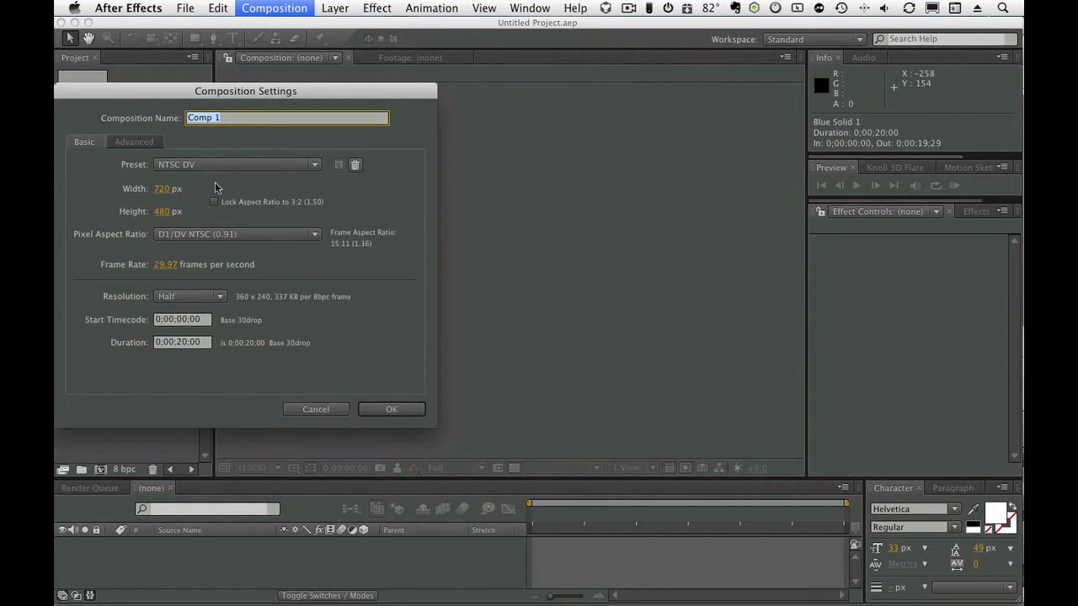
left_click(206, 343)
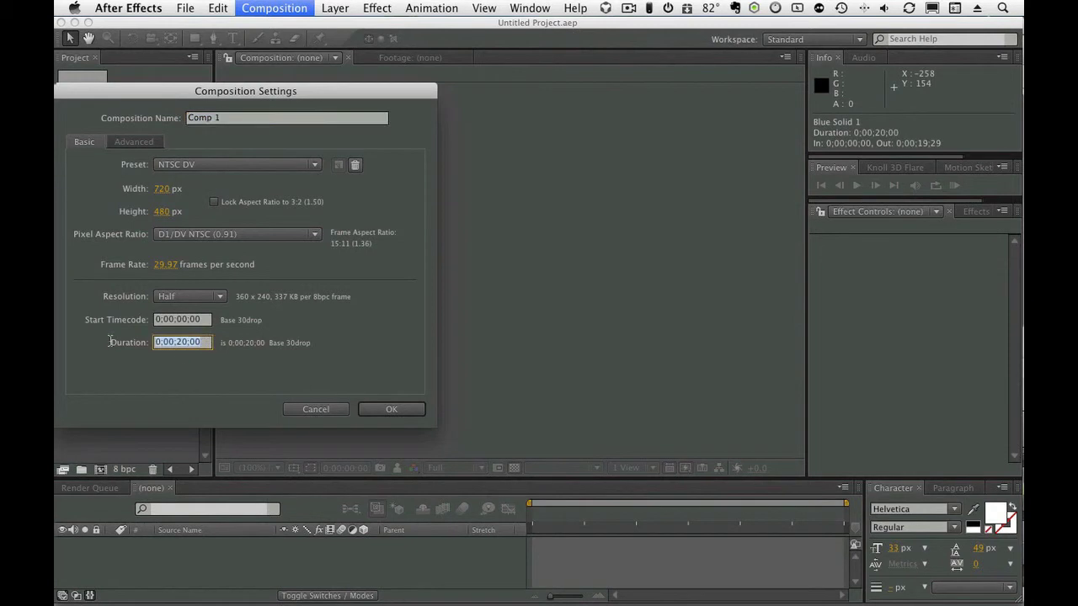
type("10")
left_click(383, 409)
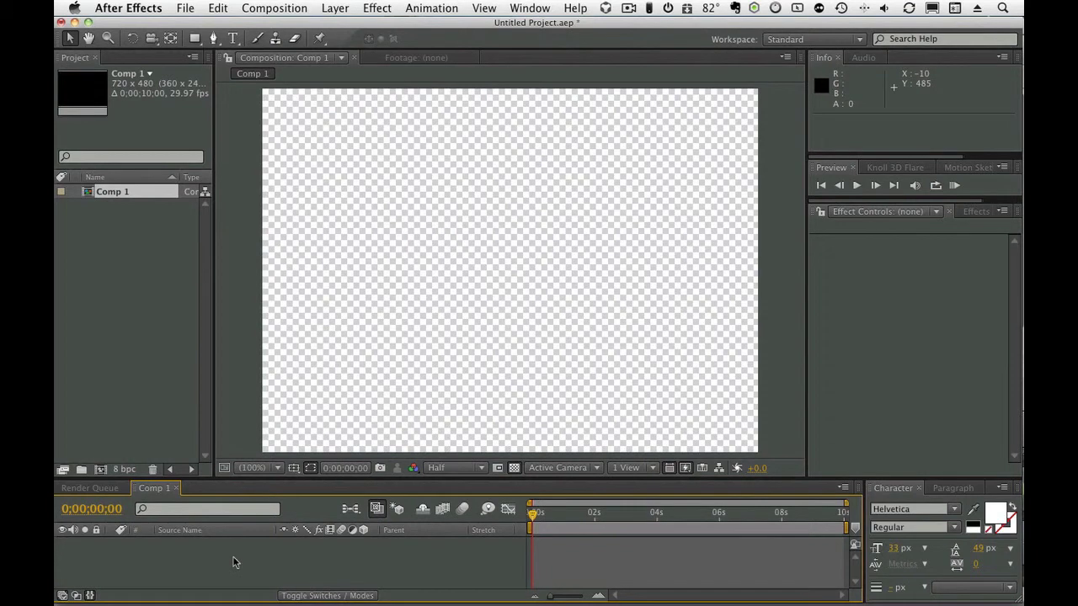
Step: Add a 720 x 480 blue solid layer and apply the Zaxwerks ProAnimator effect to it with a new scene
key("super+y")
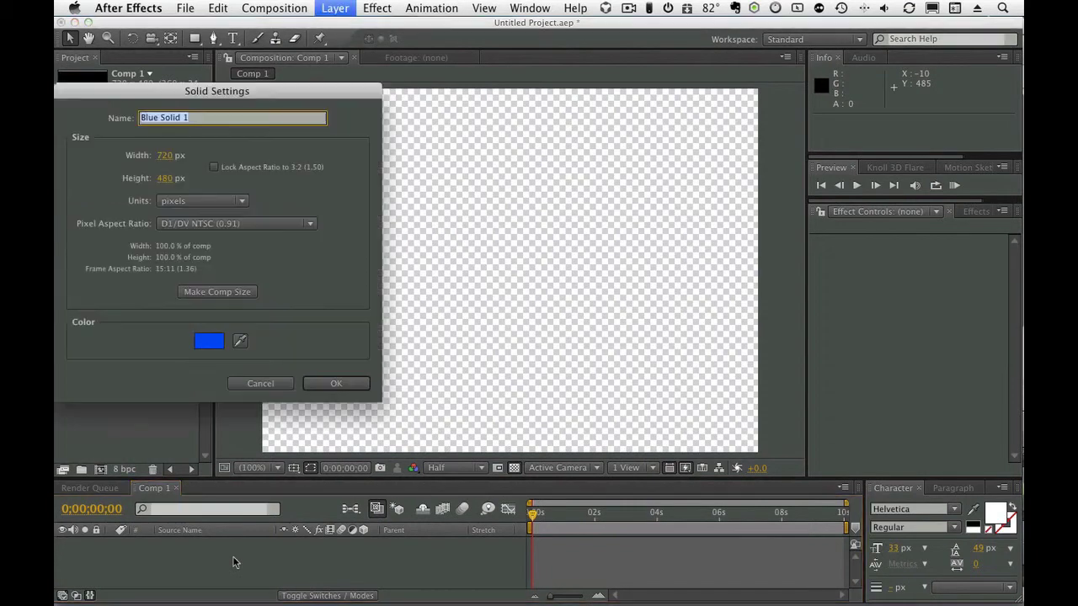
left_click(336, 383)
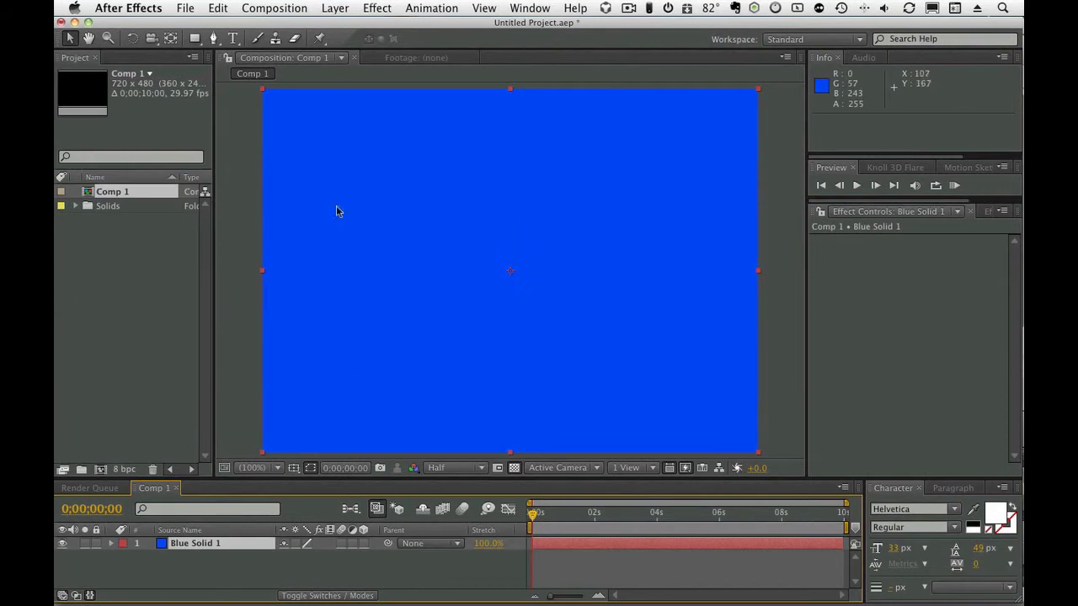
left_click(377, 7)
mouse_move(476, 492)
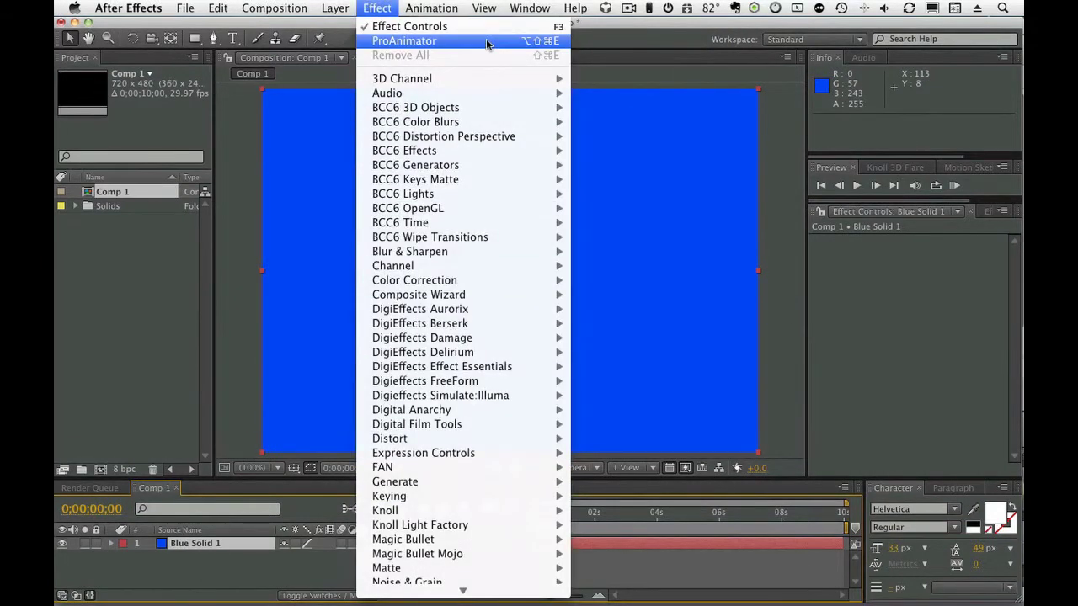
scroll(488, 358, "down", 10)
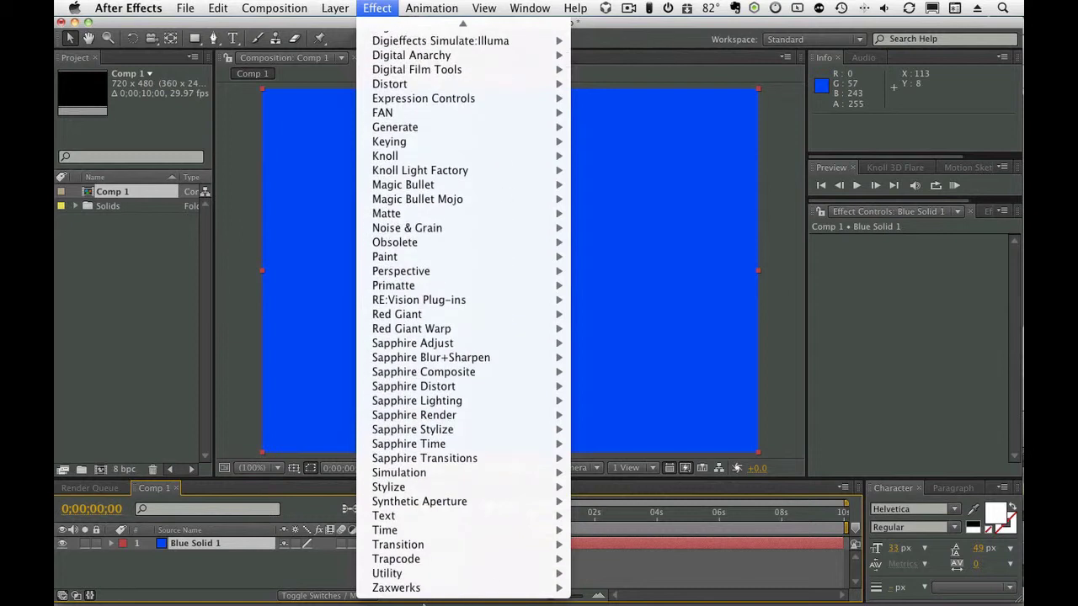
mouse_move(429, 590)
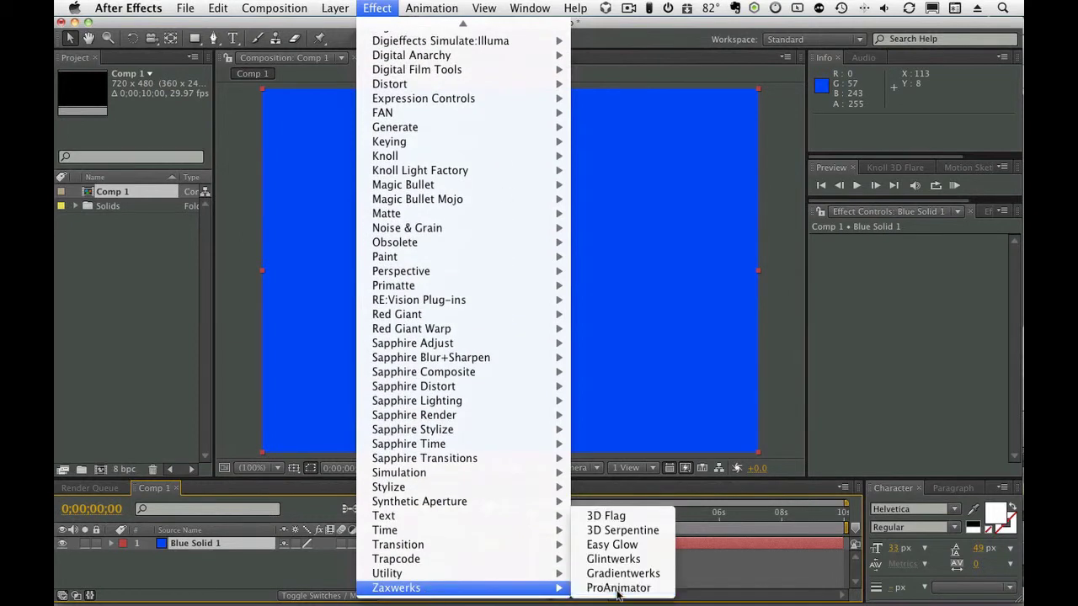
left_click(614, 590)
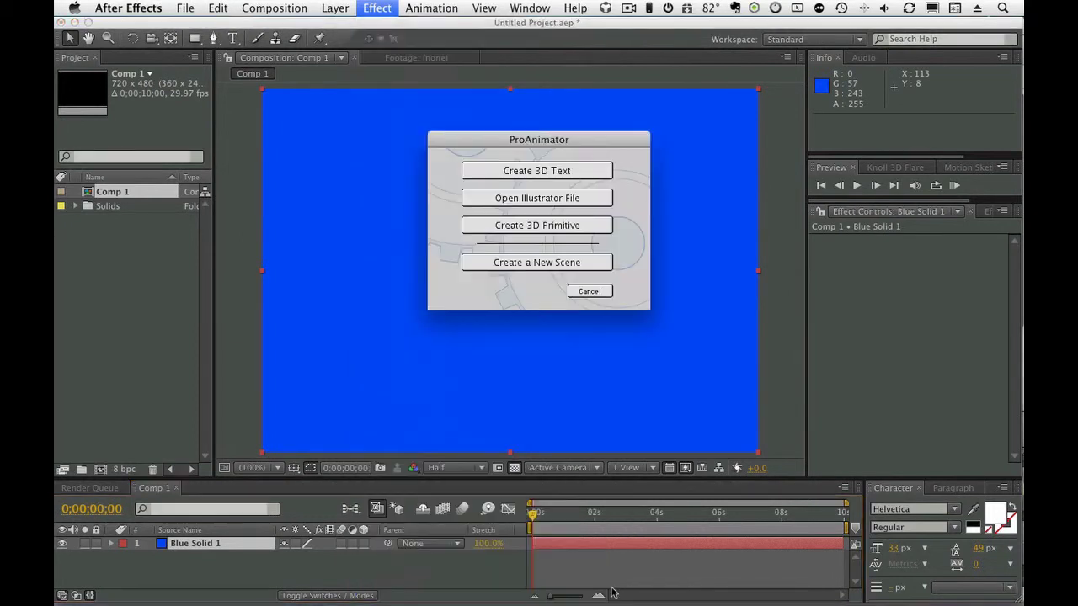
left_click(495, 264)
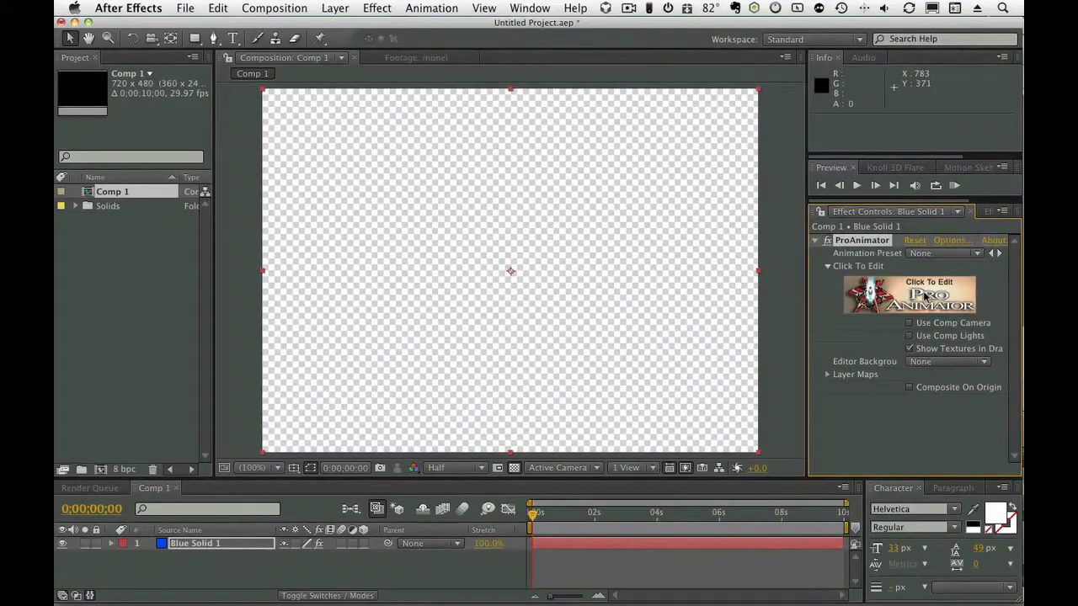
Step: Open the ProAnimator editor and bring its Set-Up Window in front of the Animation Window
left_click(925, 296)
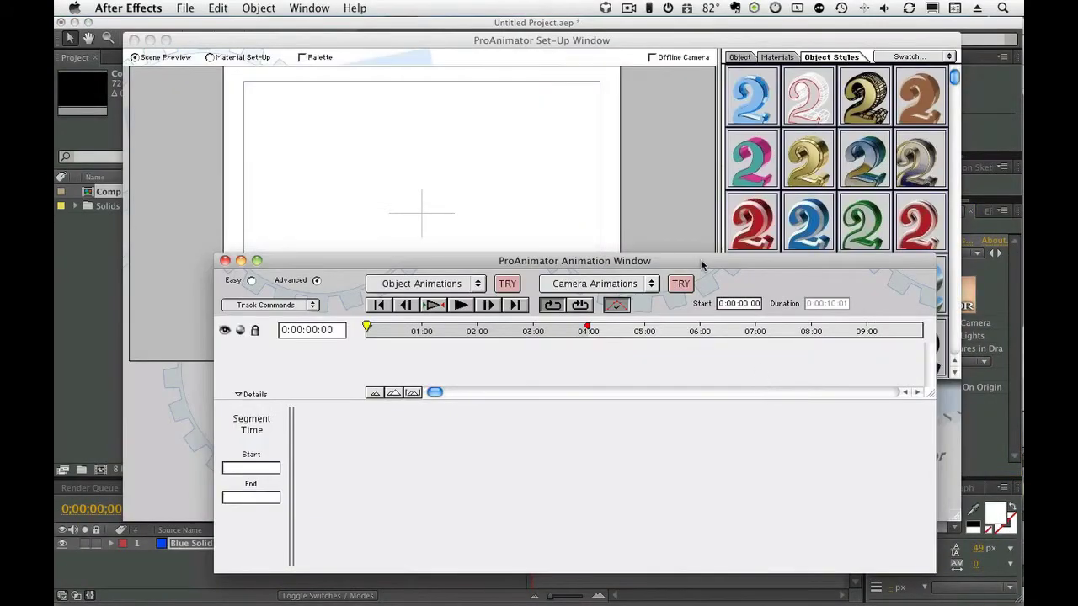
left_click_drag(701, 260, 754, 280)
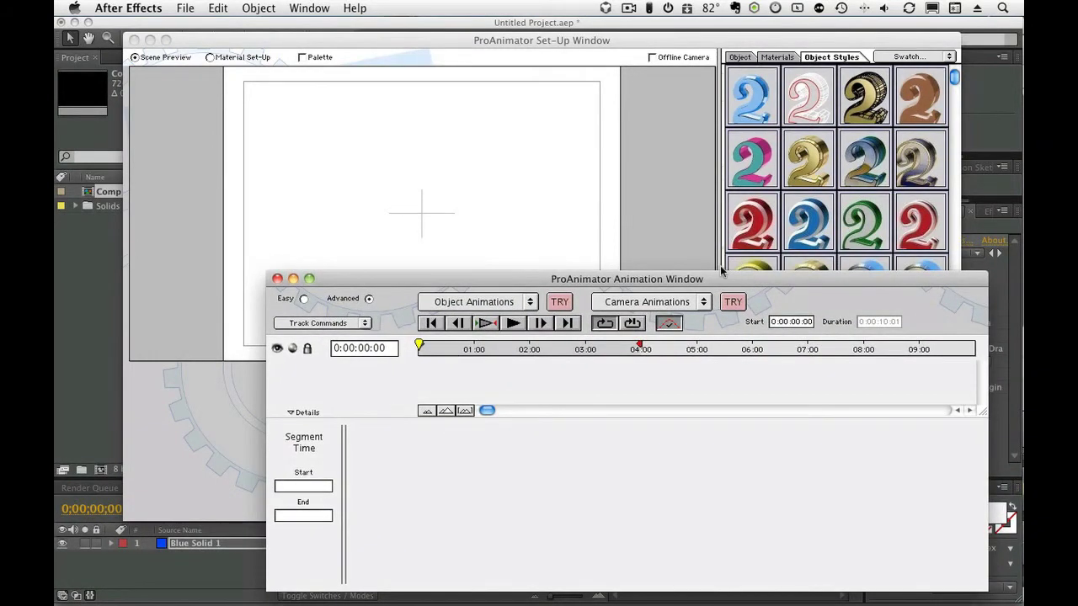
left_click(651, 197)
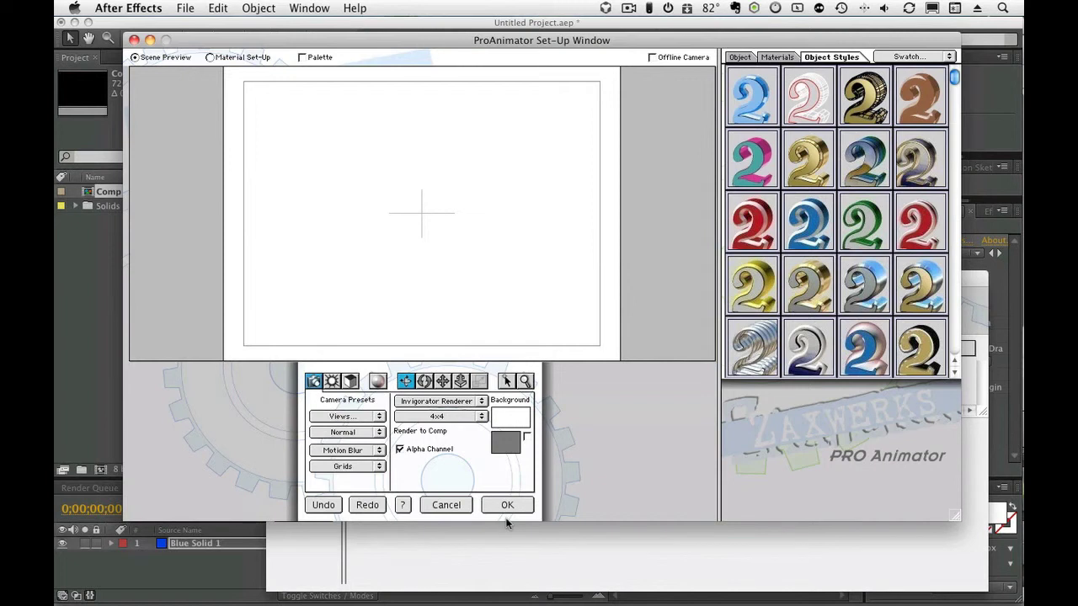
Step: Open the existing ProAnimator scene "Skyliners 3D 002.pa copy" from the ZAX City LogoTutorial folder
left_click(184, 9)
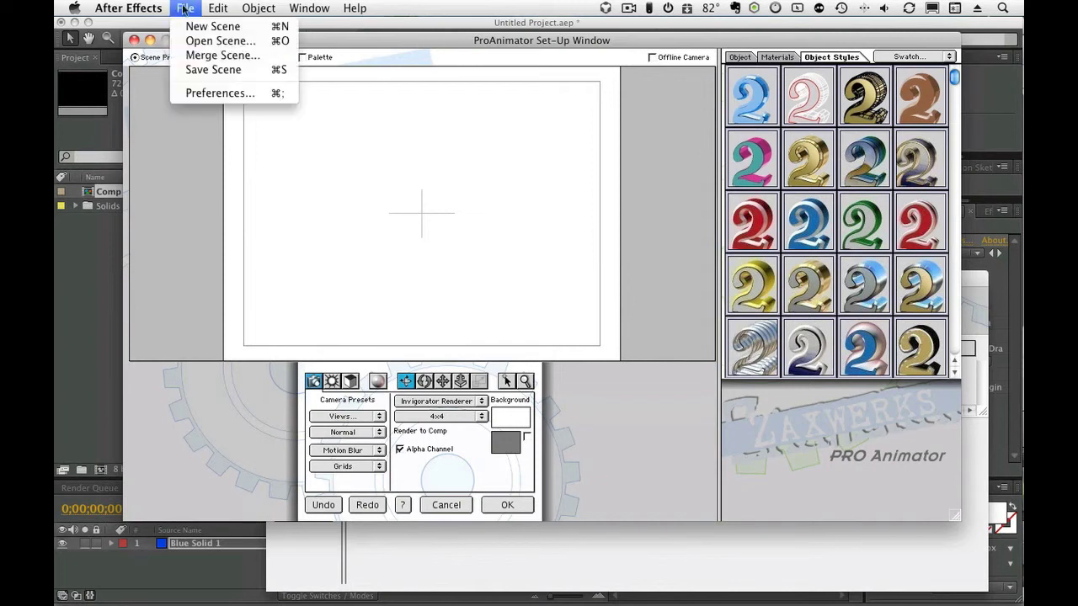
left_click(212, 41)
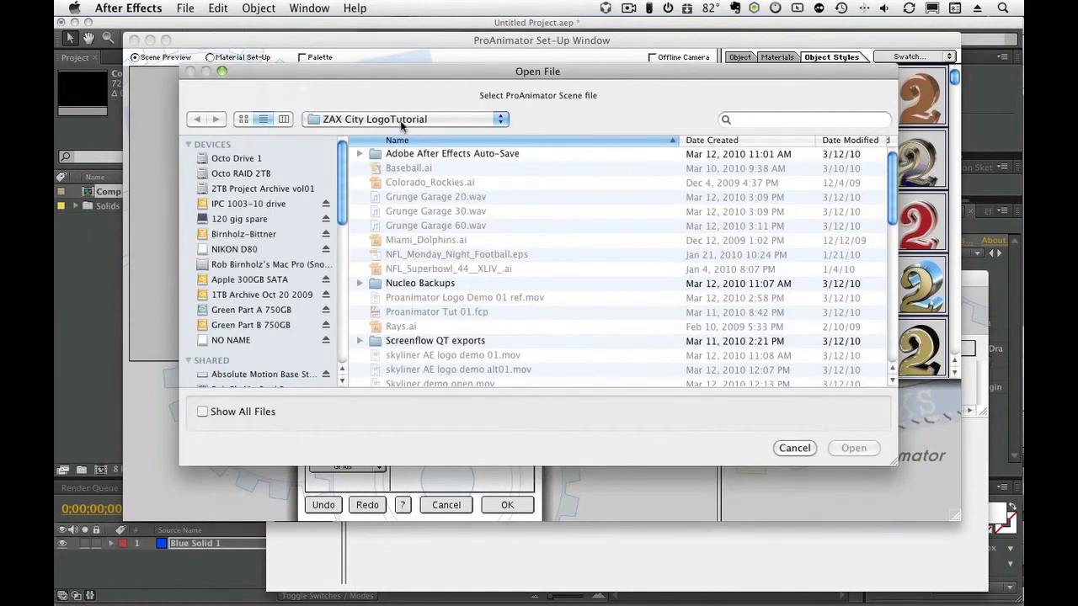
scroll(471, 278, "down", 10)
scroll(472, 278, "up", 1)
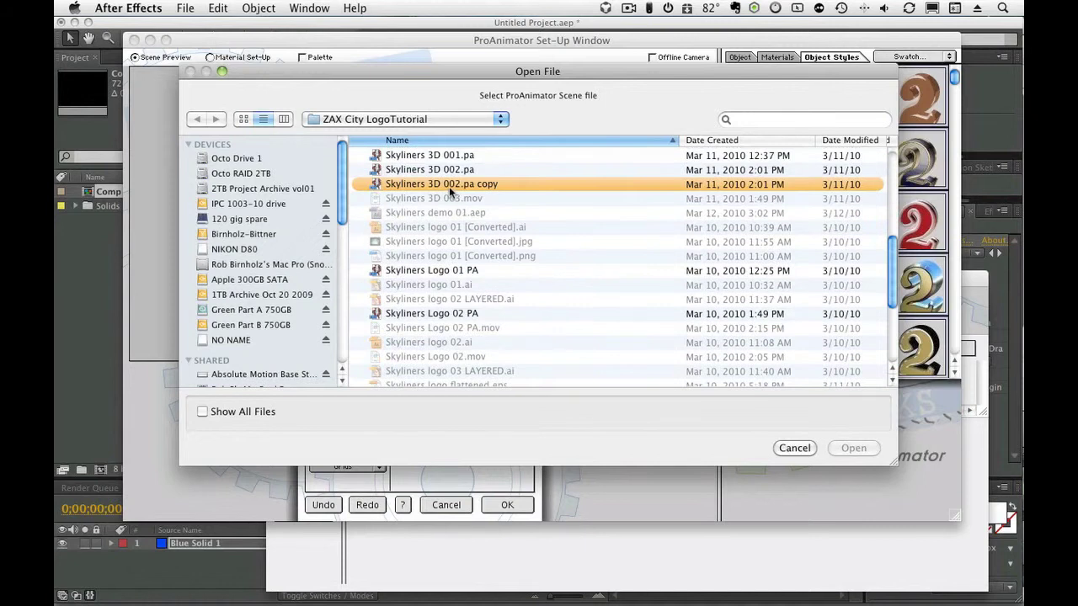
left_click(449, 186)
left_click(851, 448)
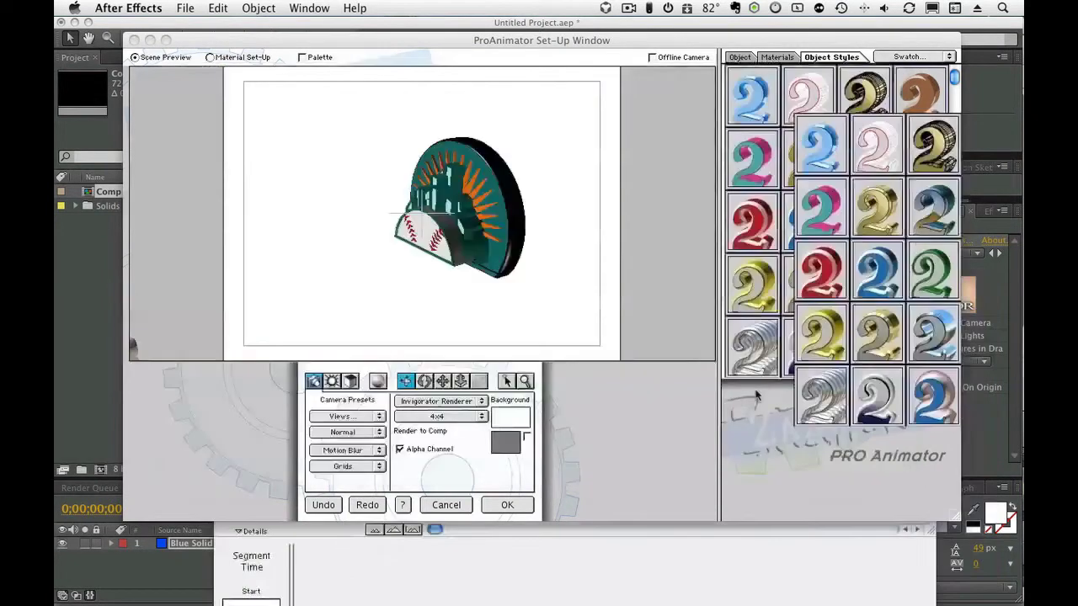
Step: Preview the Skyliners logo animation in ProAnimator and apply the scene to the composition's solid layer
left_click(530, 581)
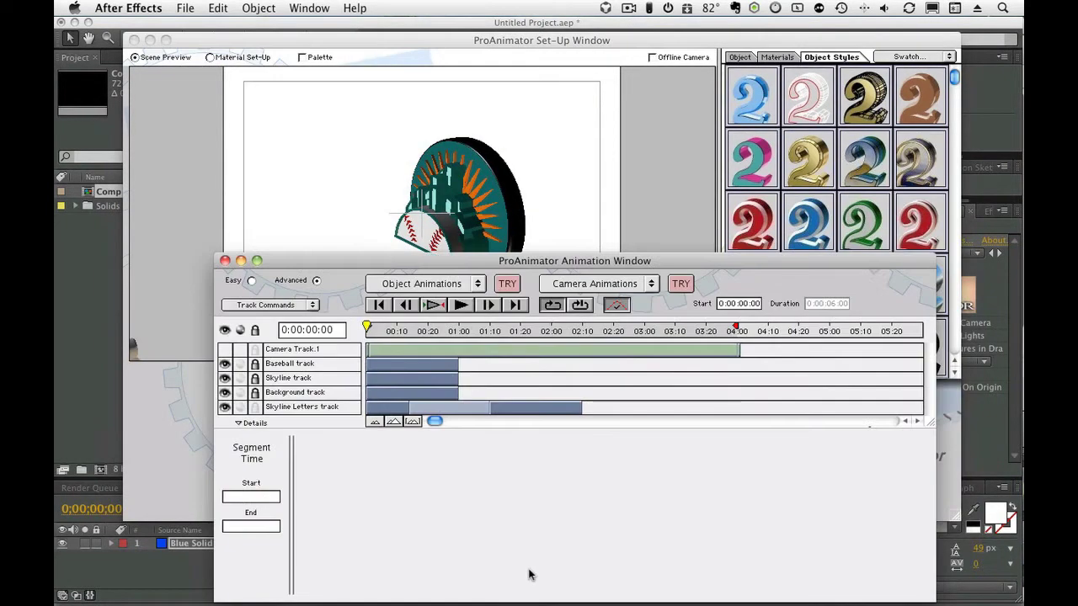
left_click(432, 305)
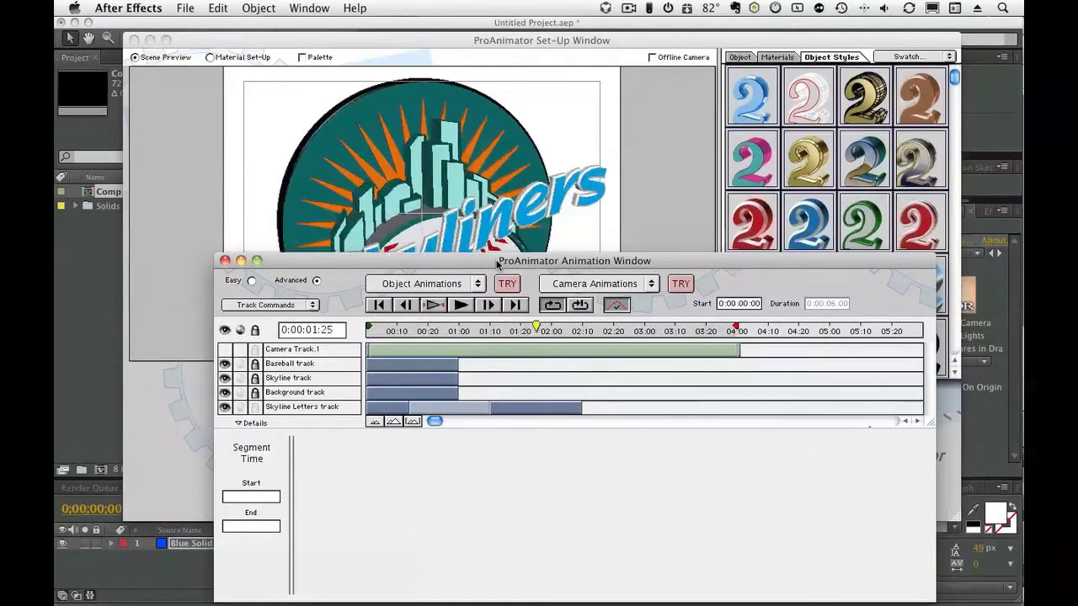
left_click_drag(498, 265, 496, 378)
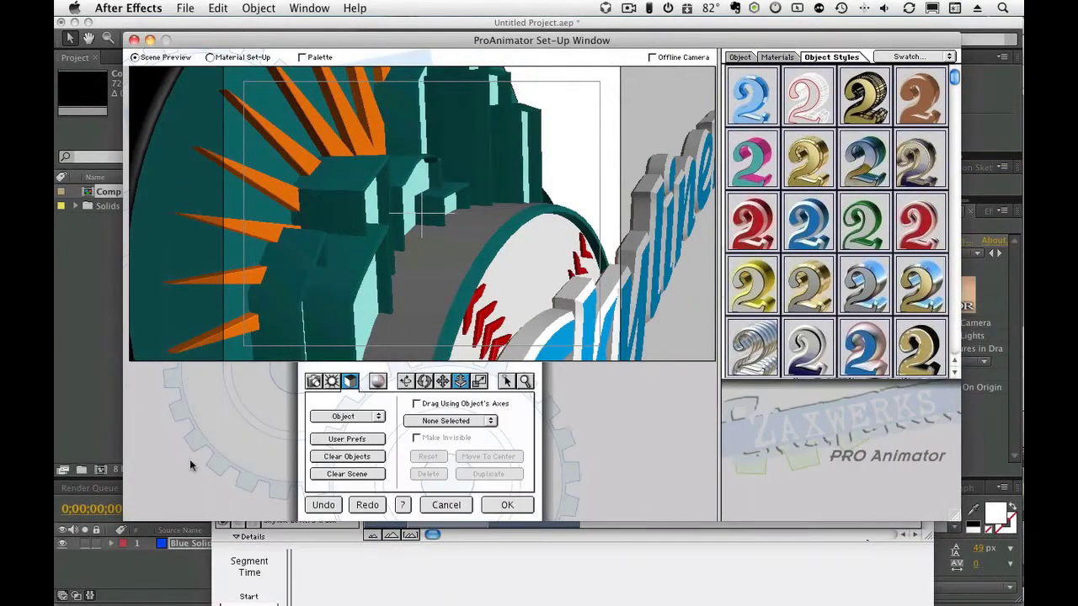
left_click(507, 506)
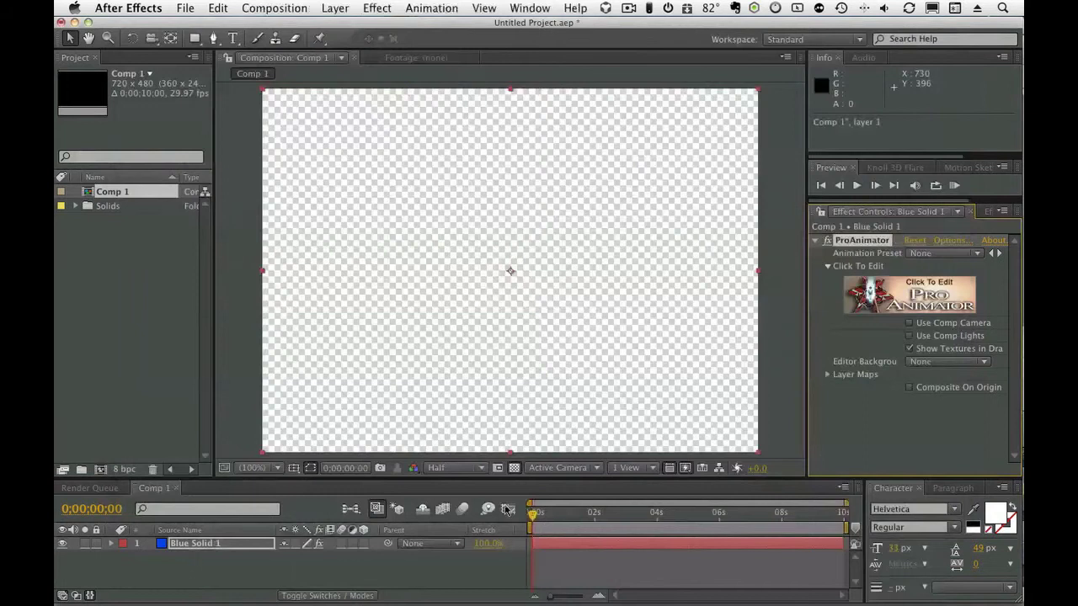
Step: Inspect the rendered 3D logo in the composition at 0;00;01;08, 0;00;02;15 and 0;00;03;02
left_click(573, 516)
key("h")
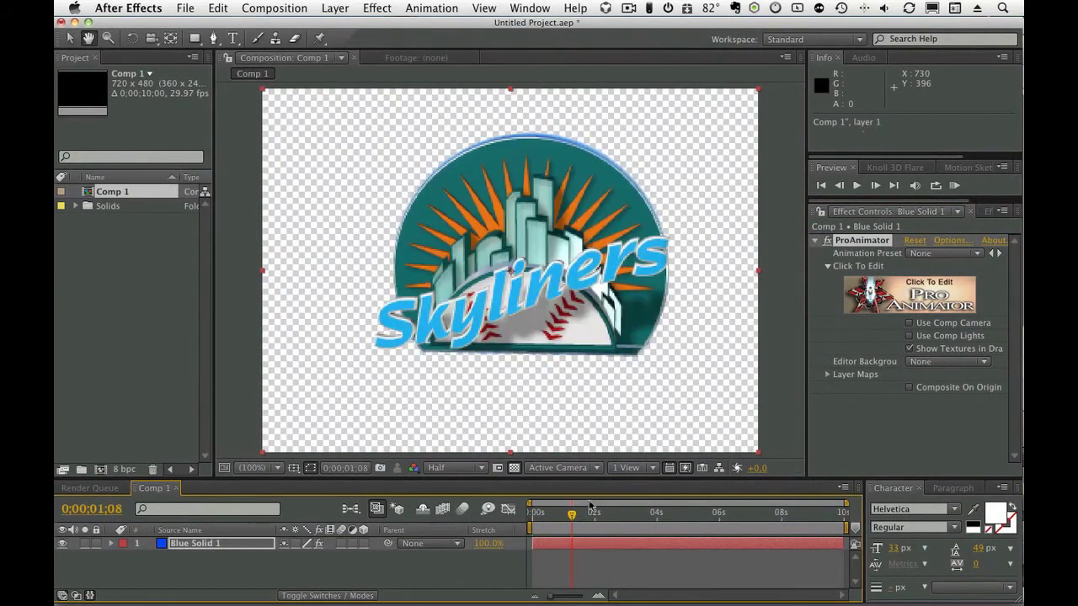
key("Page_Down")
key("Page_Down")
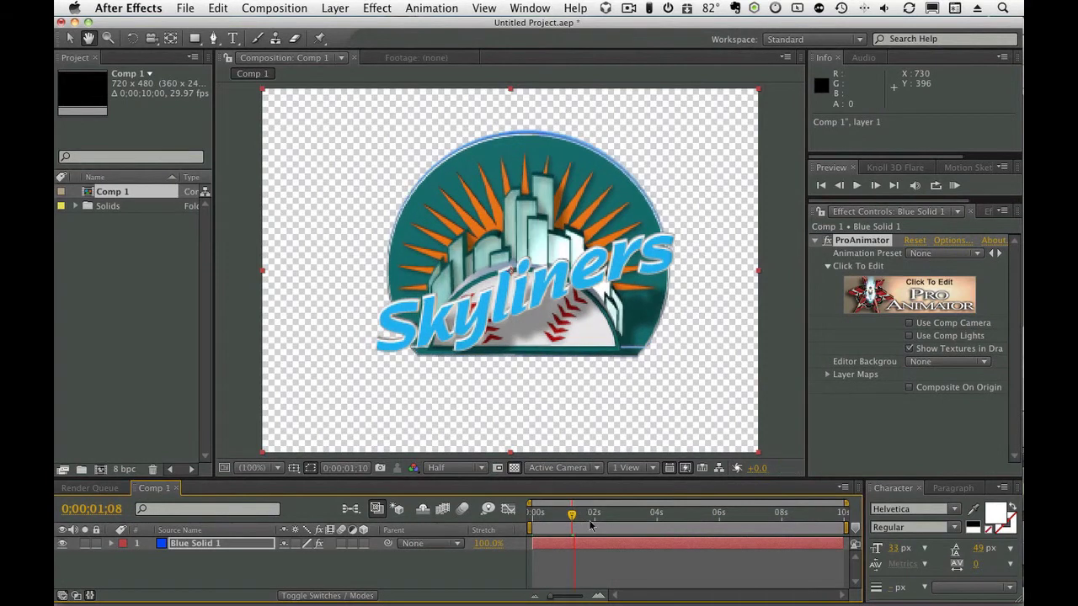
key("v")
left_click(611, 515)
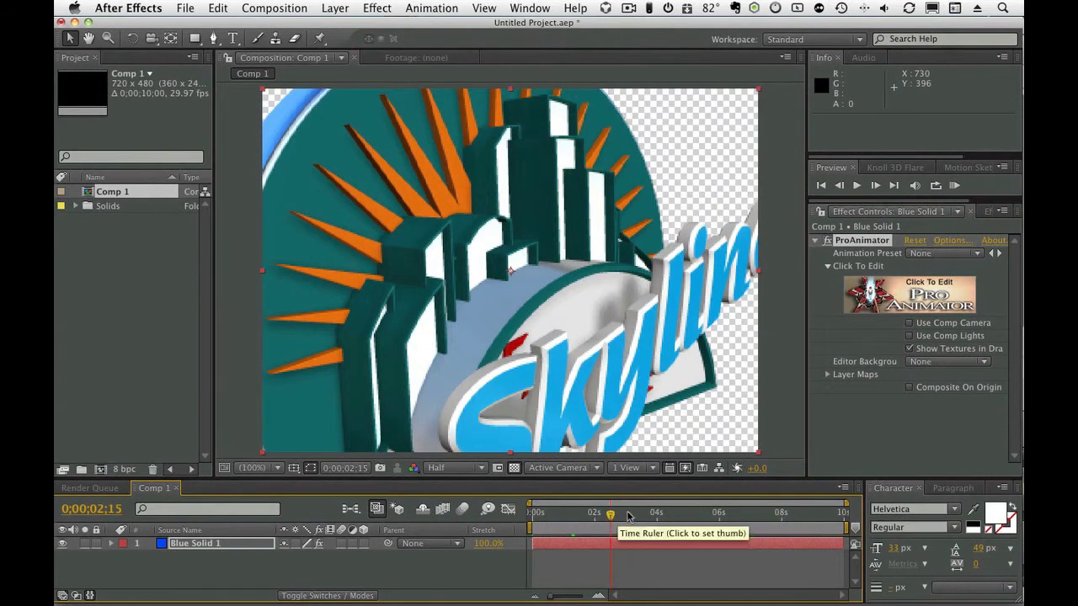
left_click(628, 515)
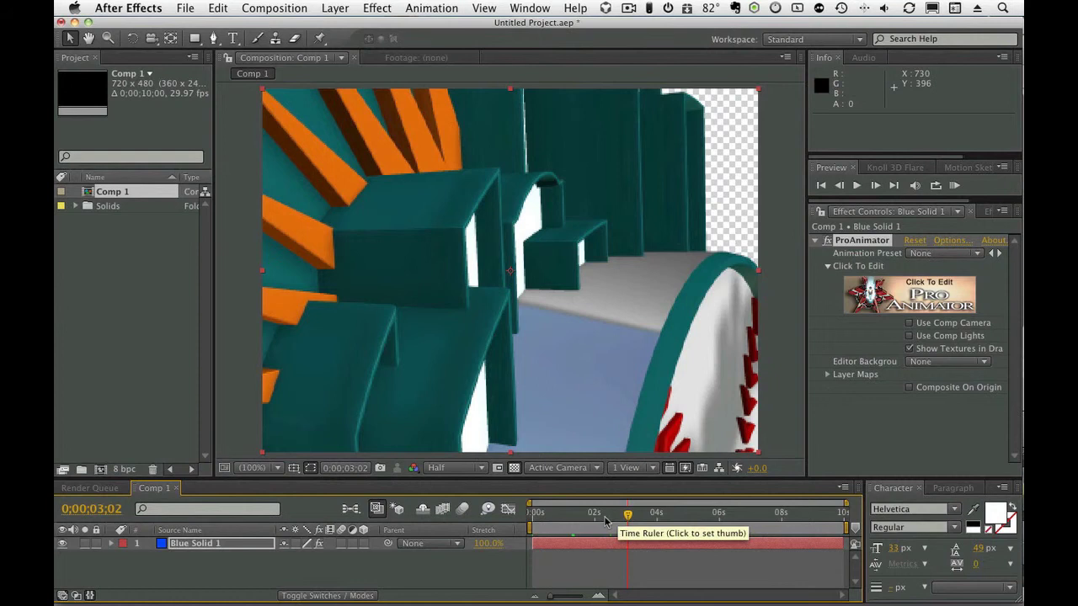
key("space")
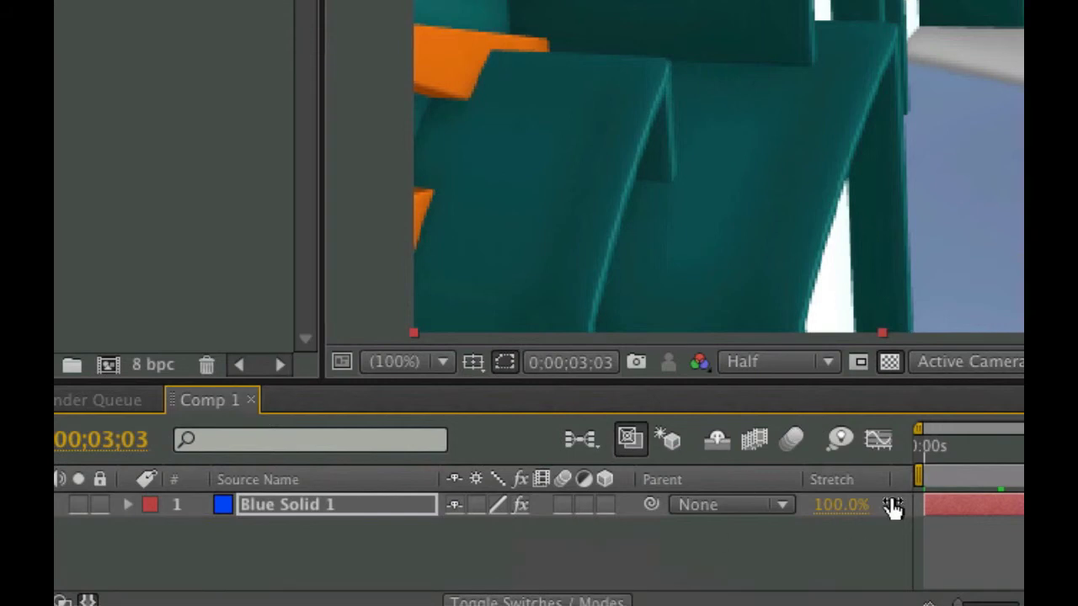
Step: Play back the logo animation from several early points and leave the current time at 0;00;02;04
left_click(972, 449)
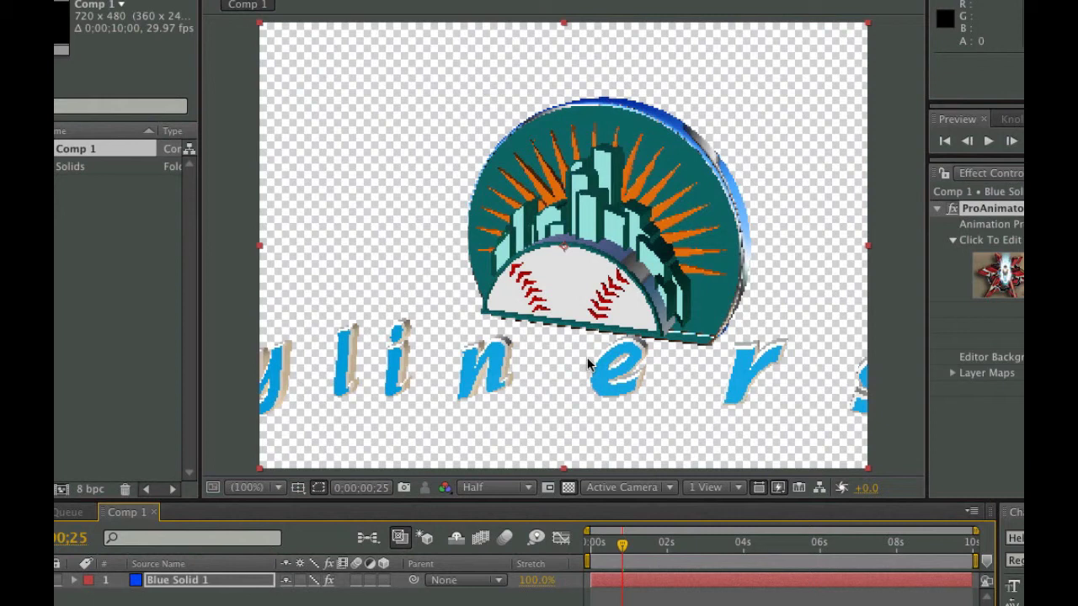
key("space")
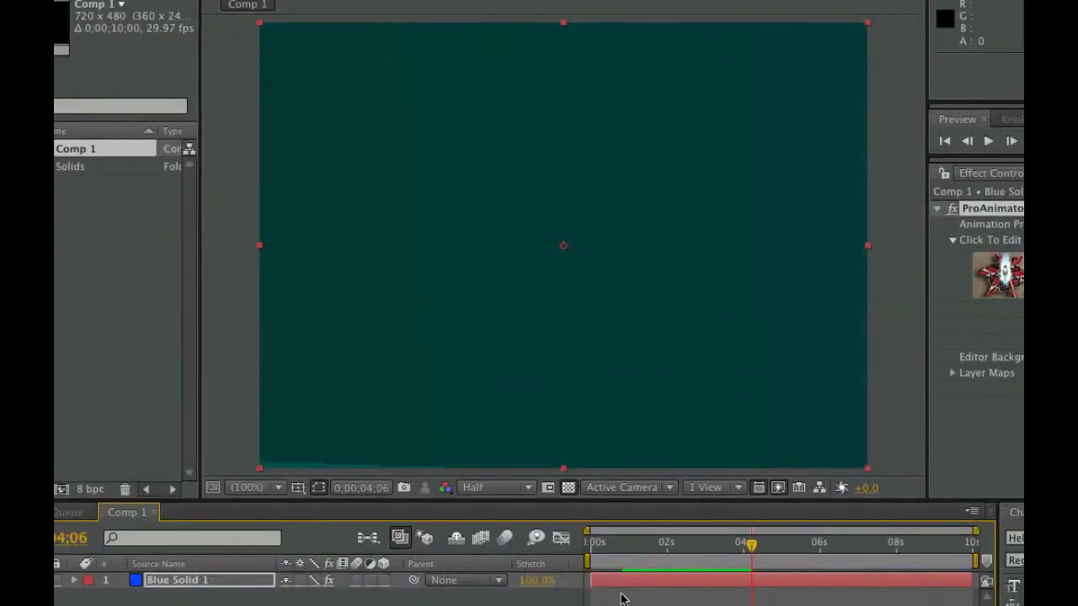
left_click(601, 548)
key("space")
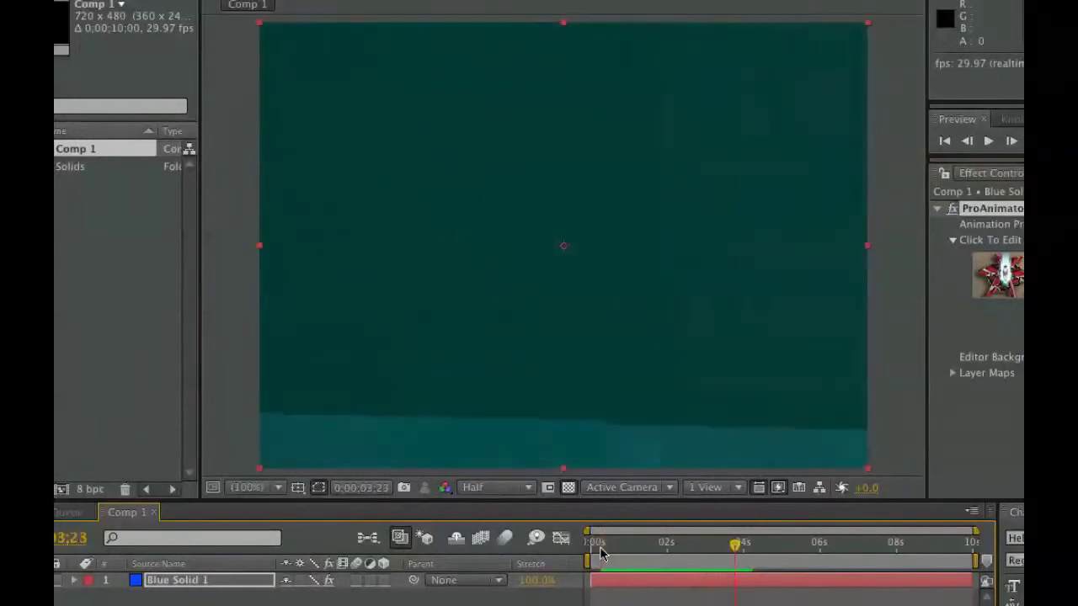
left_click_drag(600, 553, 642, 550)
key("space")
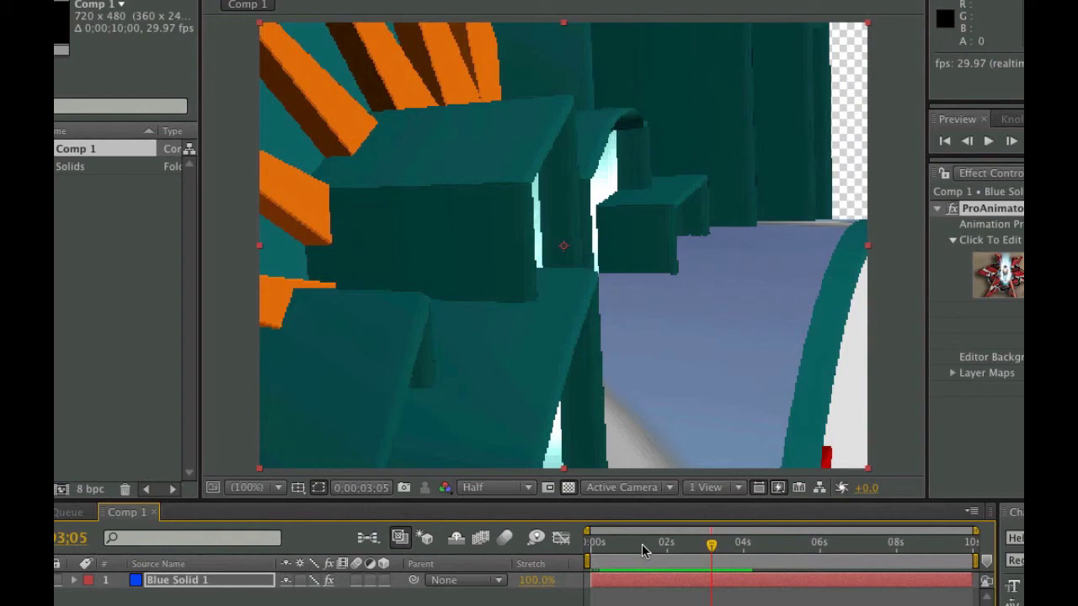
left_click_drag(641, 544, 674, 547)
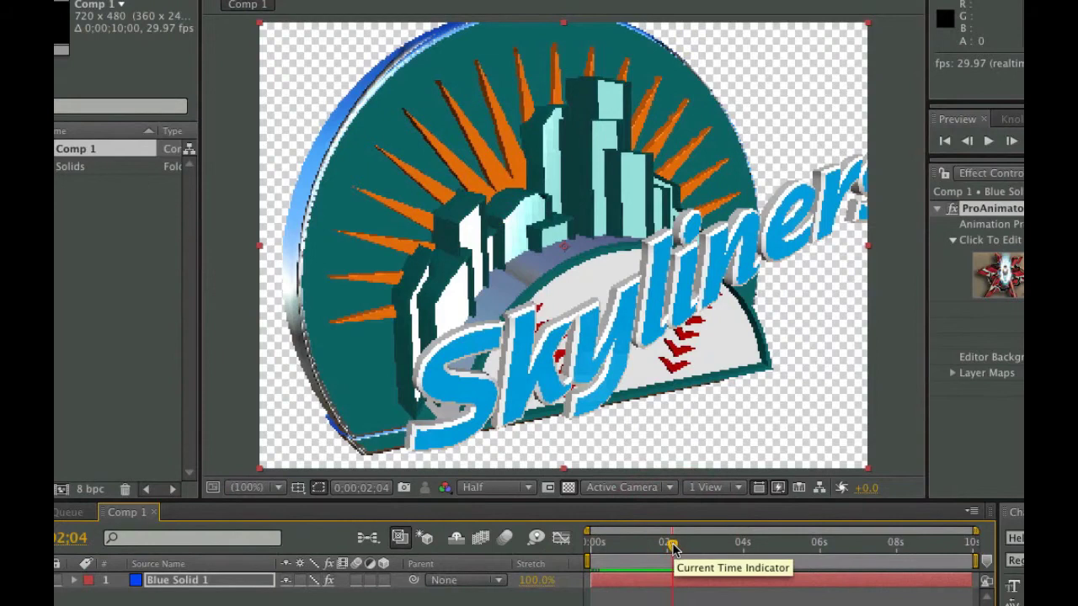
scroll(83, 275, "right", 2)
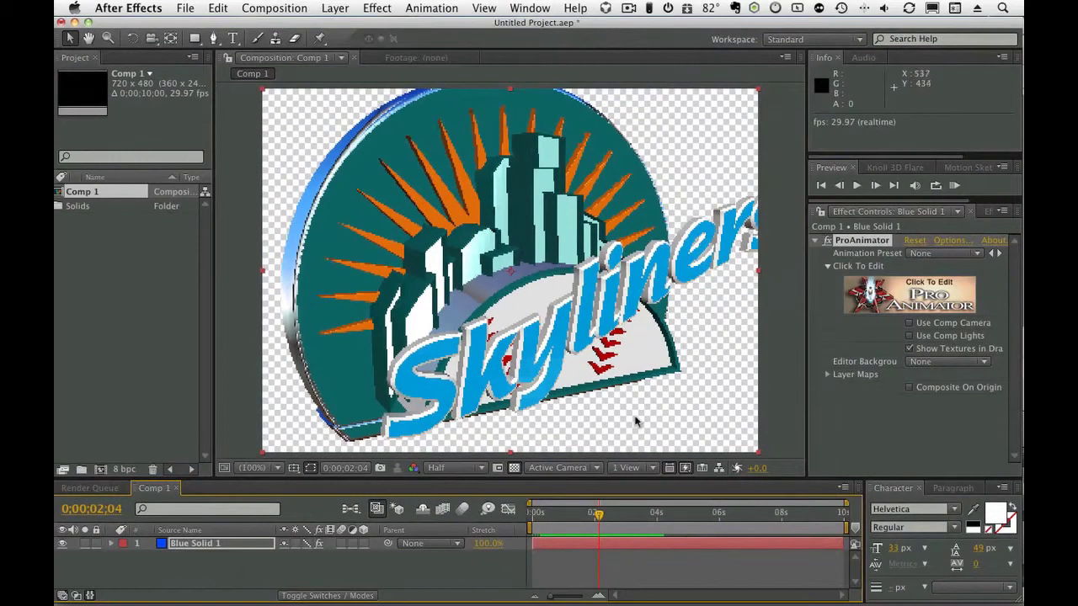
Step: Search for "warm cloud" and import Warm HD clouds.mov from the Full size renders folder as footage
left_click(133, 319)
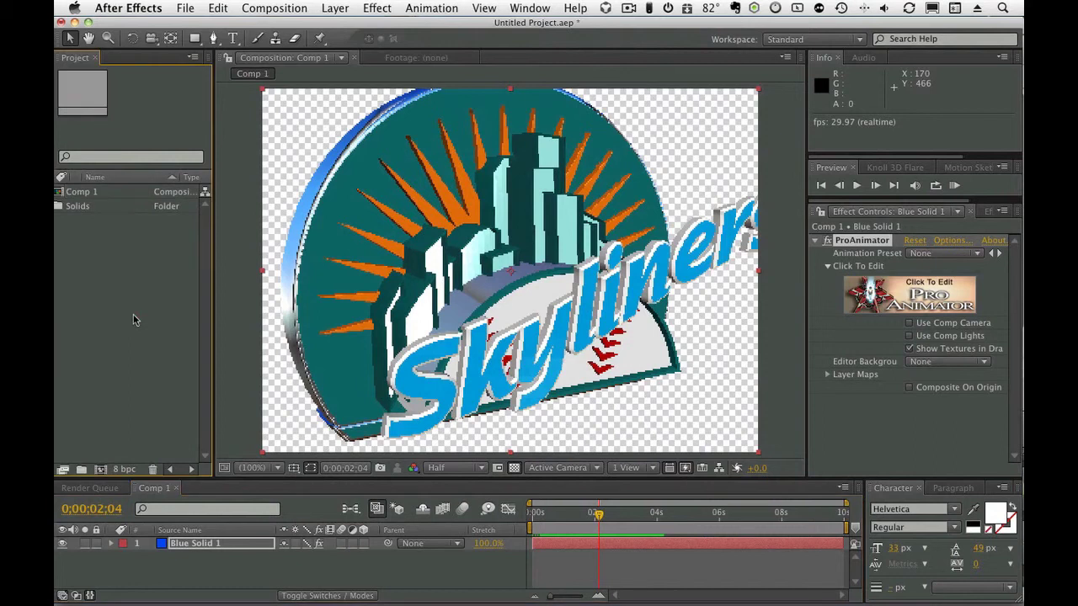
double_click(134, 318)
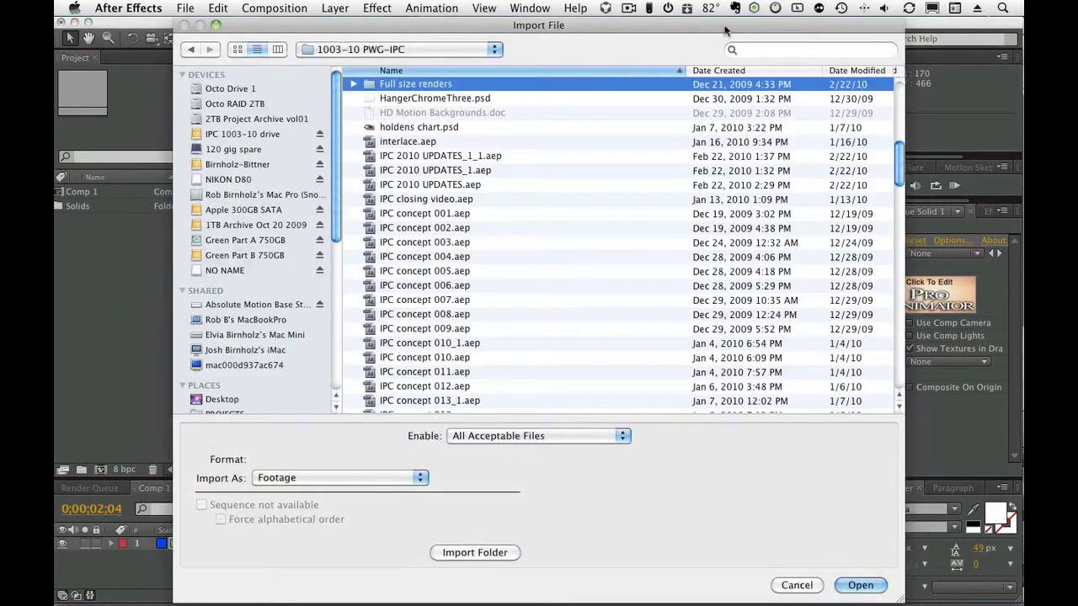
left_click(819, 49)
type("wa")
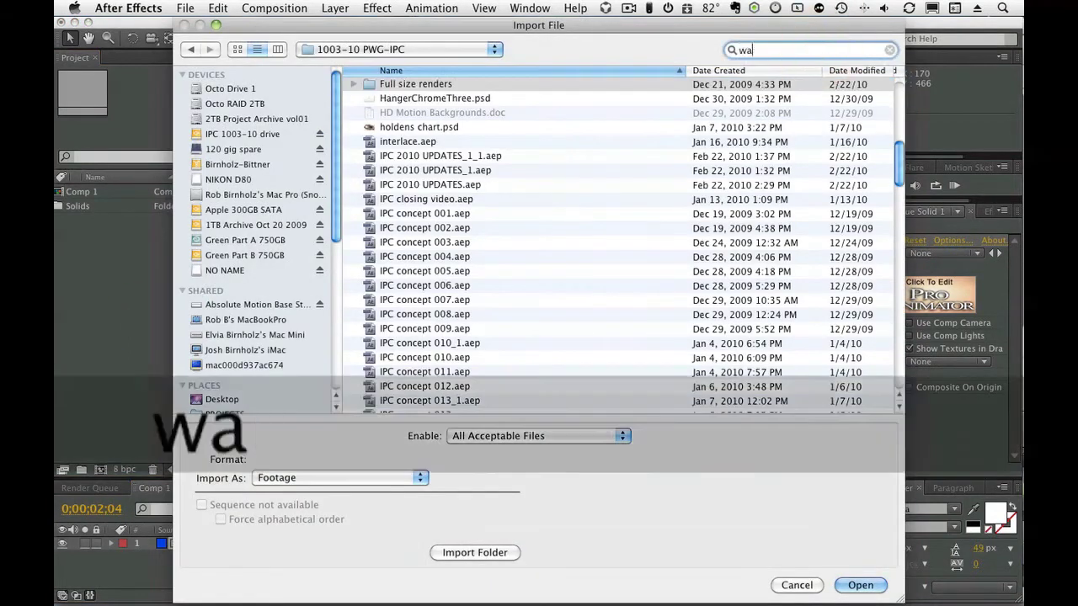
type("rm cloud")
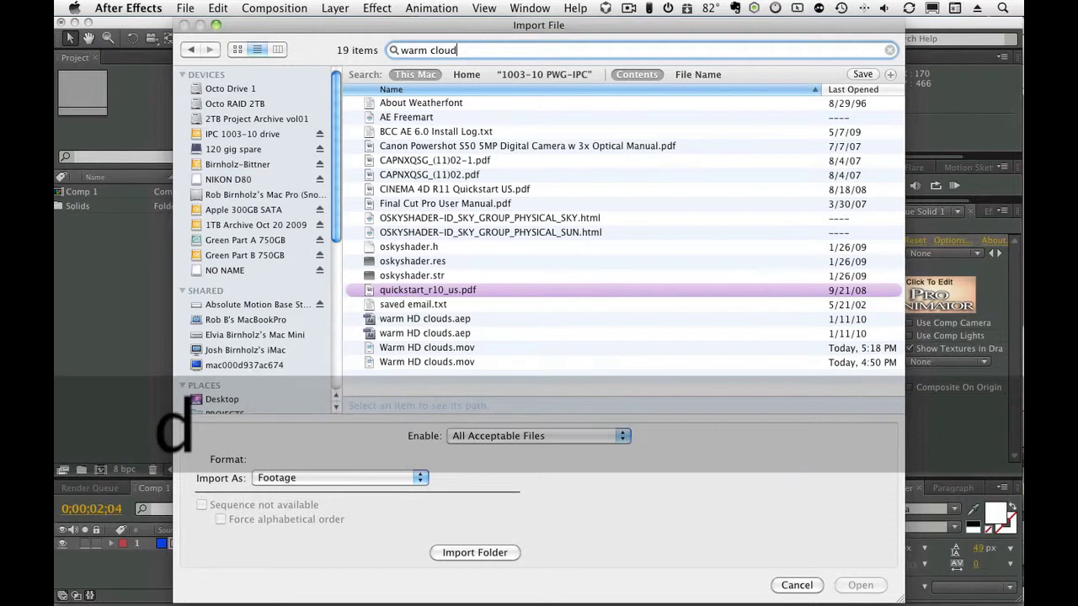
left_click(470, 347)
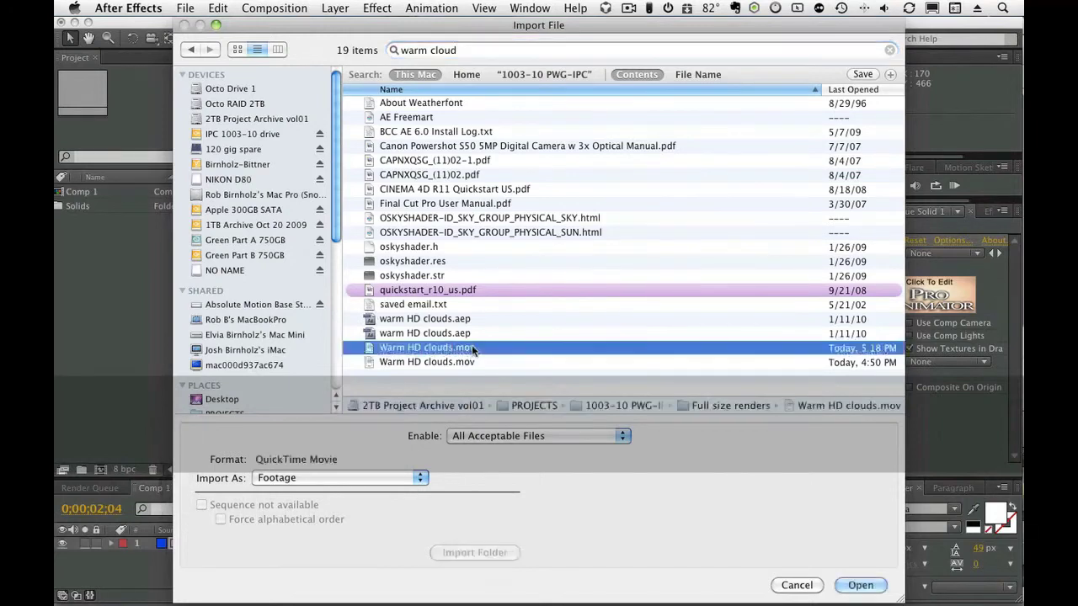
double_click(470, 348)
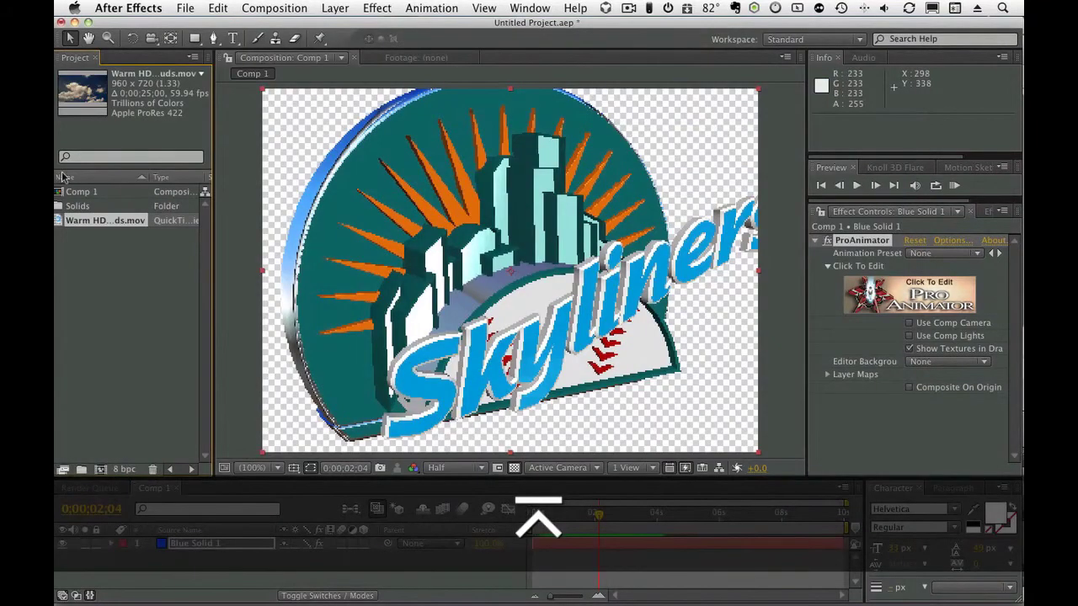
Step: Place Warm HD clouds.mov beneath the Blue Solid 1 layer and solo it to preview the footage up to 0;00;02;07
left_click_drag(105, 223, 152, 556)
left_click(84, 556)
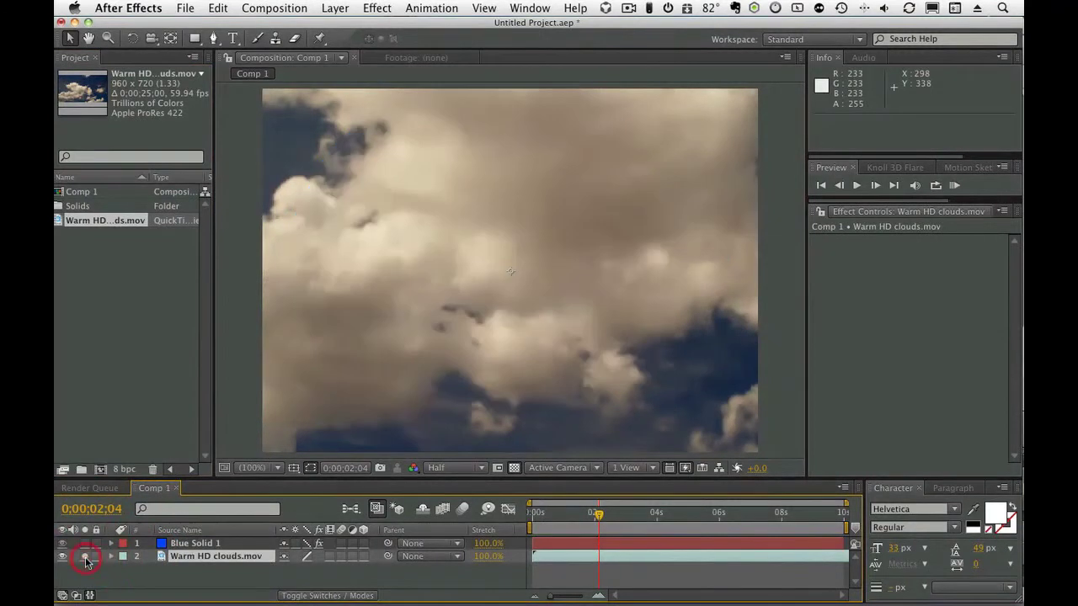
left_click_drag(578, 513, 602, 513)
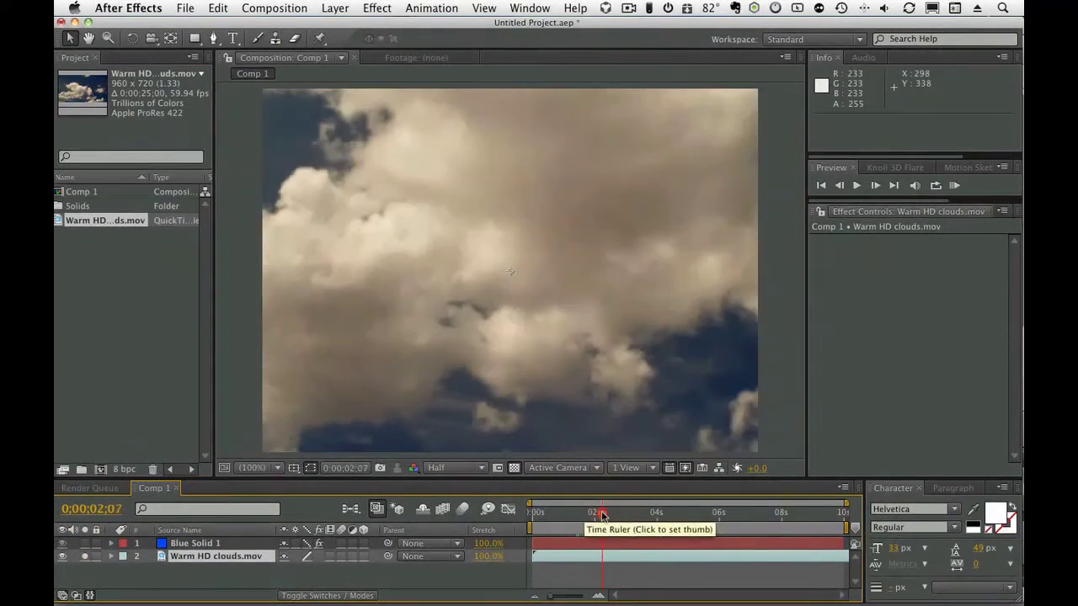
Step: Apply the Auto Color effect with Snap Neutral enabled to the clouds layer and check the footage back to 0;00;01;03
left_click(377, 8)
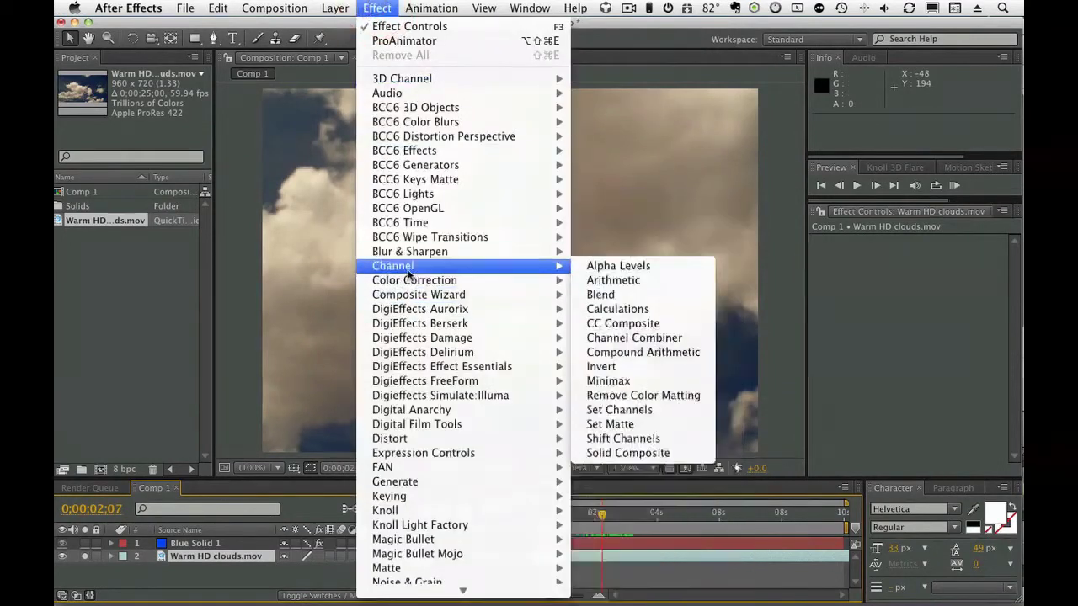
mouse_move(409, 281)
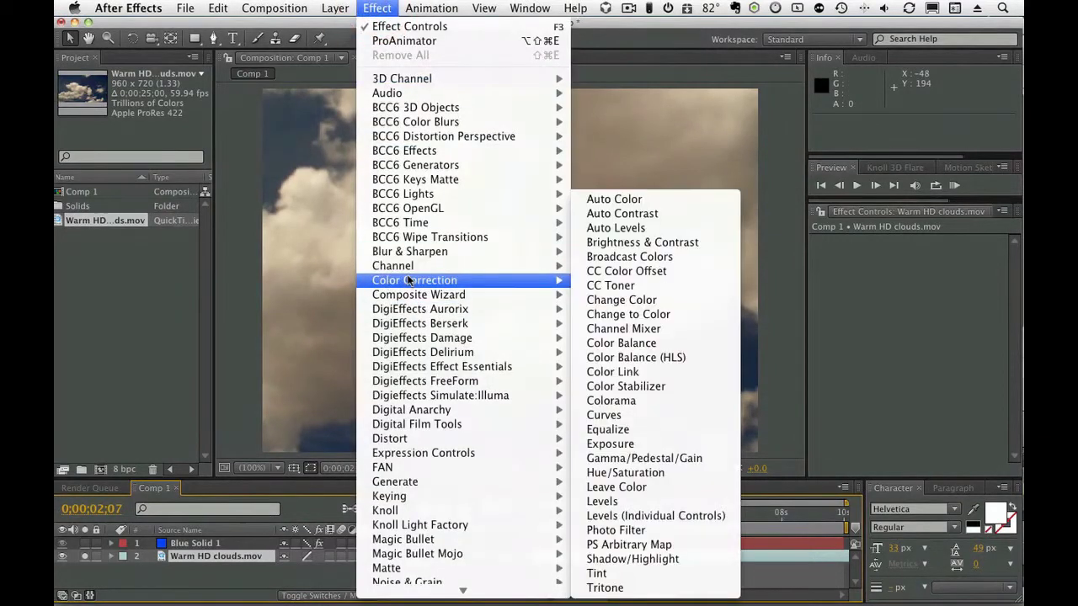
left_click(632, 200)
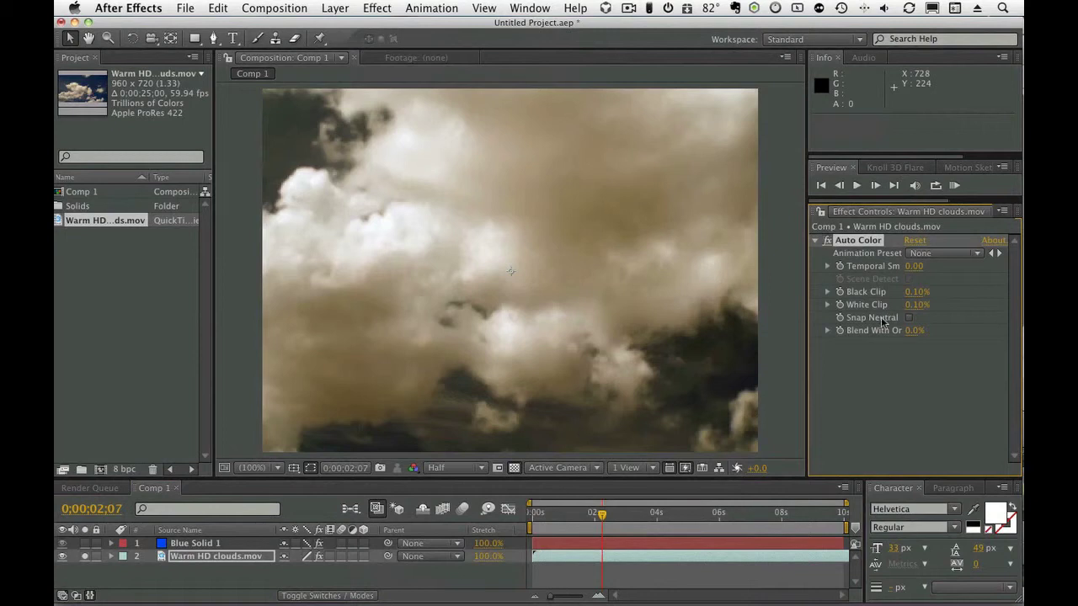
left_click(909, 319)
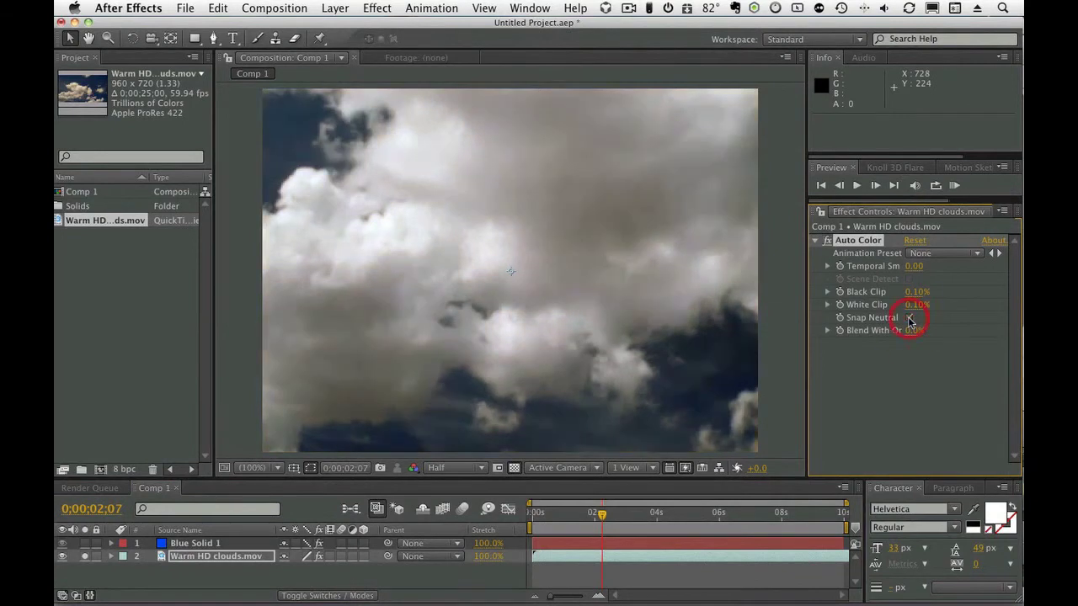
left_click_drag(625, 516, 567, 518)
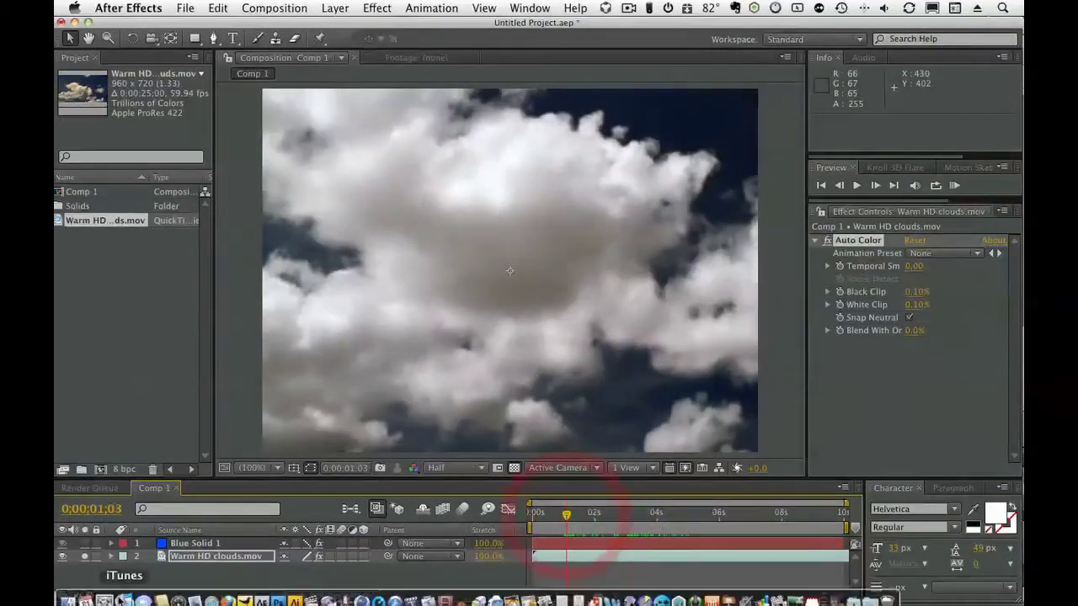
Step: Turn off the clouds layer's solo and preview the logo over the clouds, leaving the current time at 0;00;02;02
left_click(84, 557)
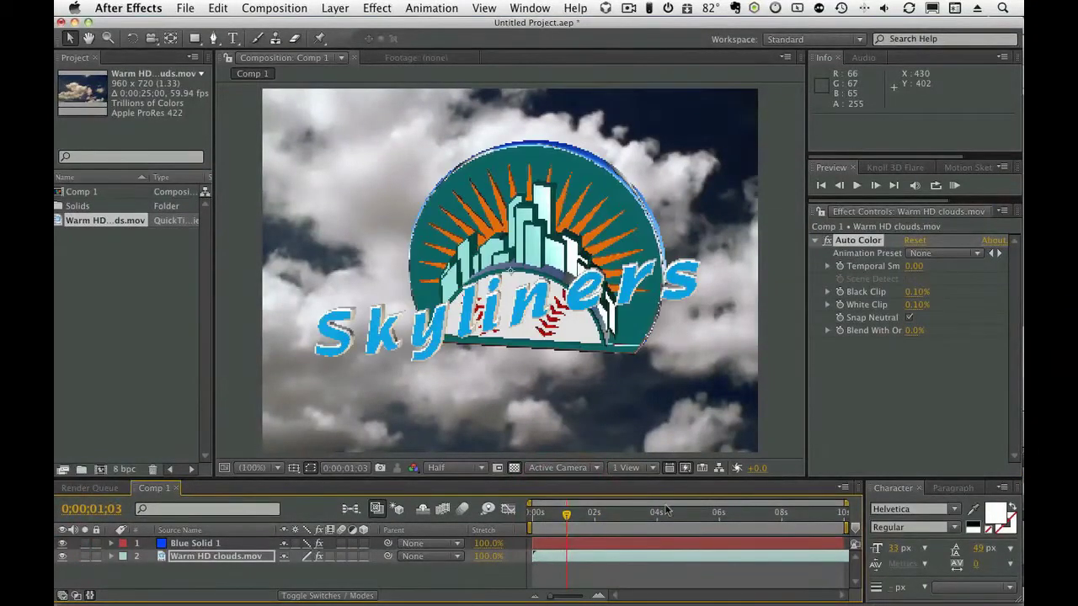
left_click(593, 516)
mouse_move(592, 515)
left_mouse_down()
mouse_move(546, 515)
mouse_move(600, 516)
mouse_move(561, 515)
mouse_move(585, 514)
left_mouse_up()
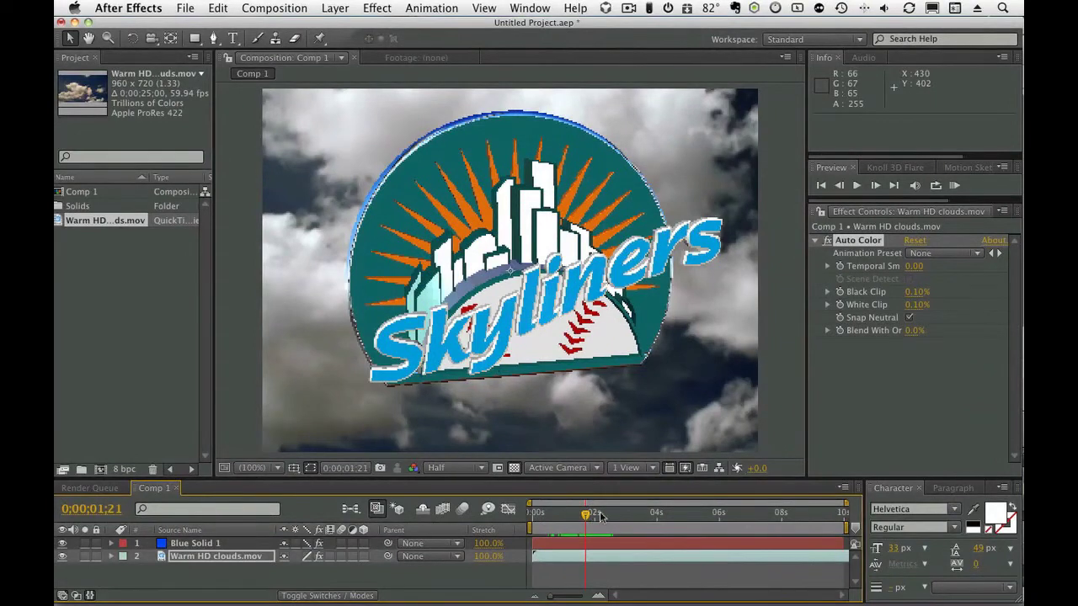
left_click(597, 514)
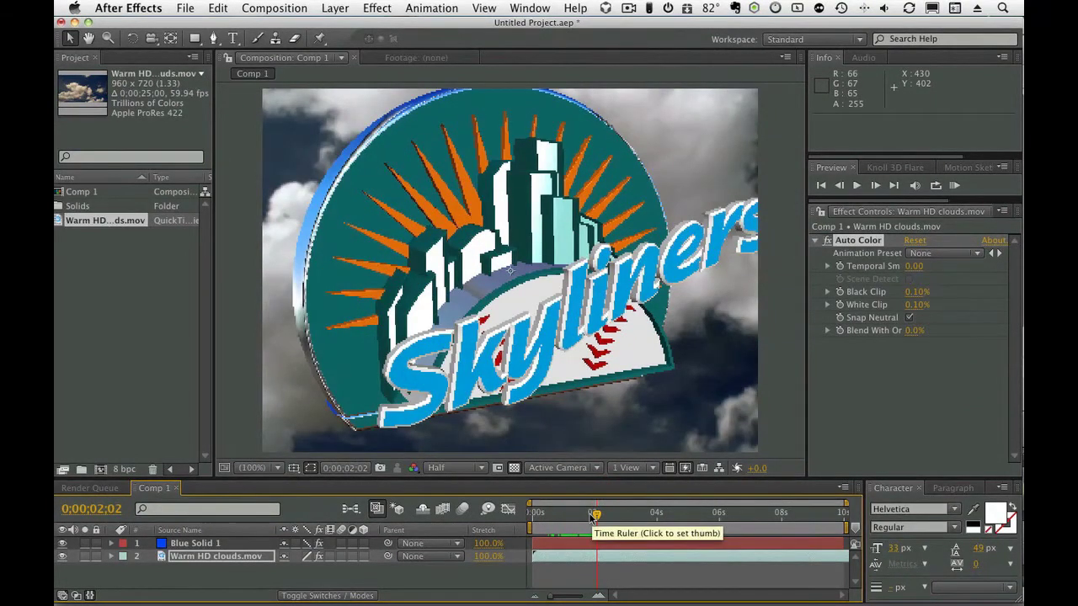
Step: Rename the Blue Solid 1 layer as "proanimator layer"
left_click(204, 546)
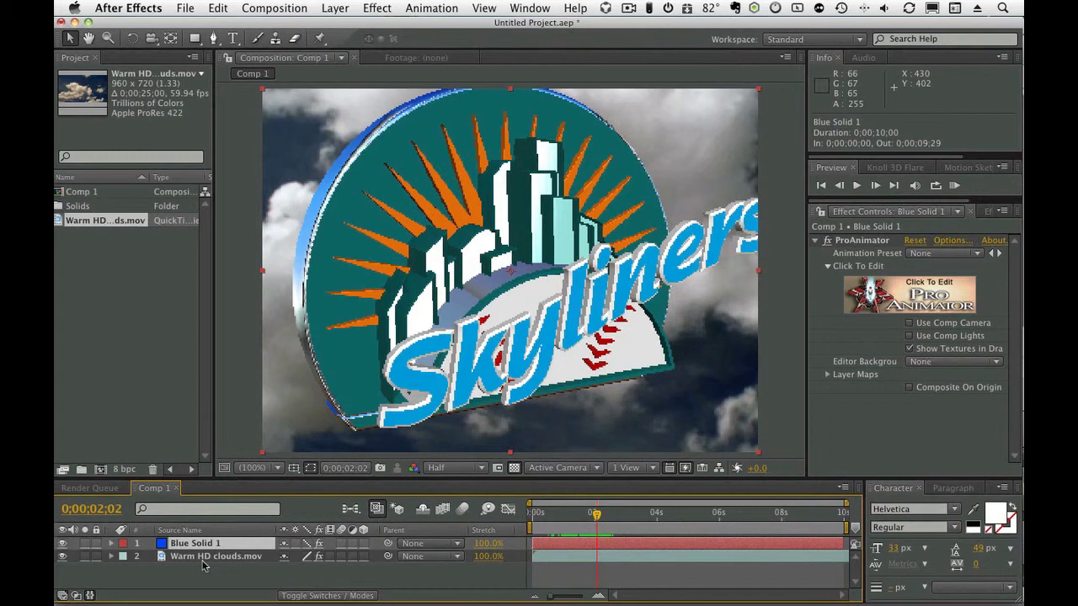
key("Return")
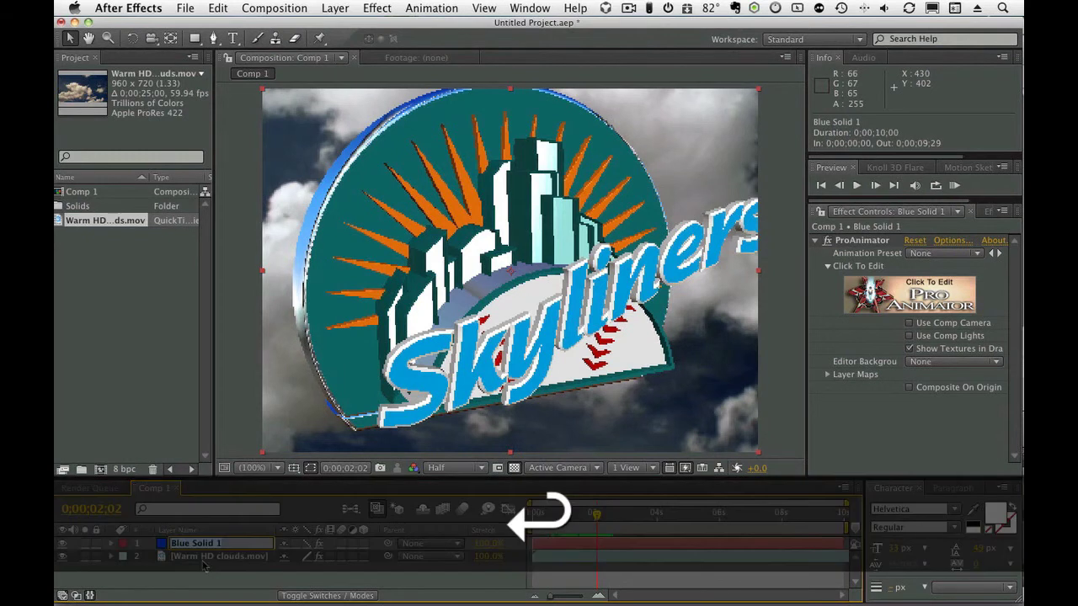
type("proanimat")
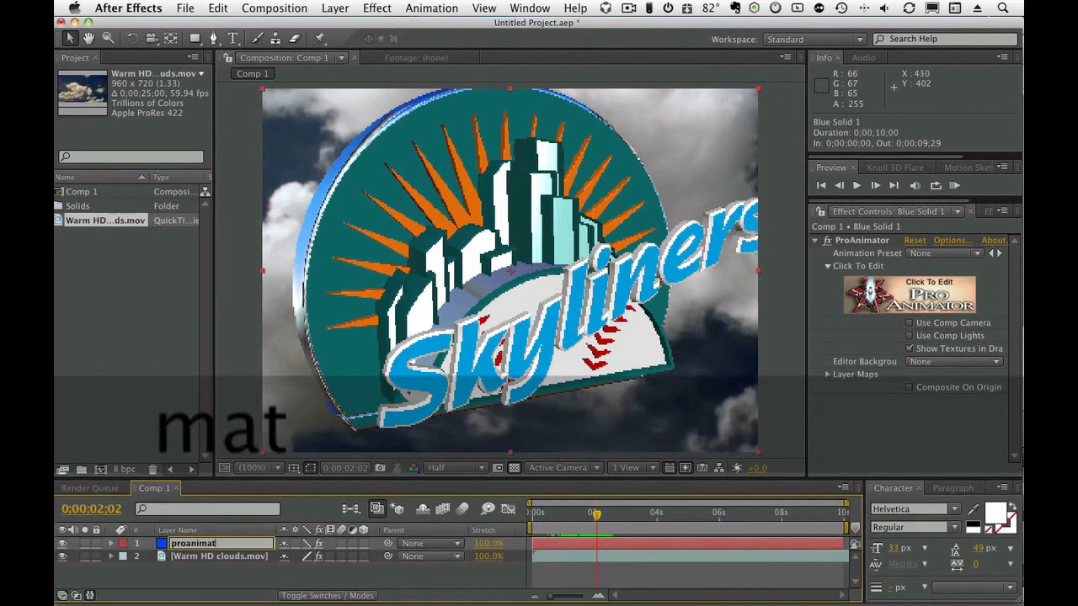
type("or layer")
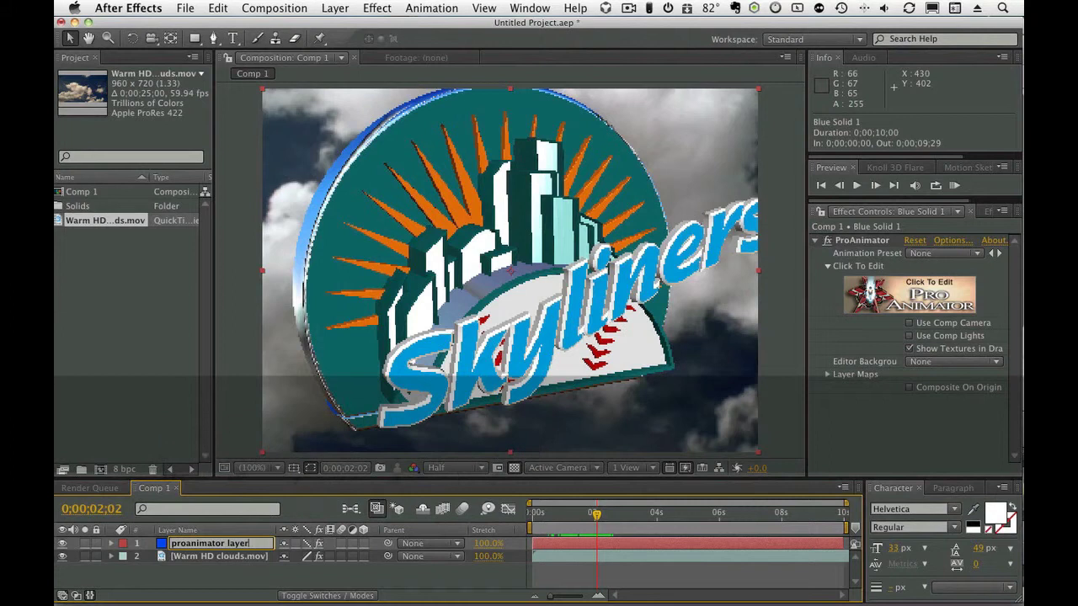
key("Return")
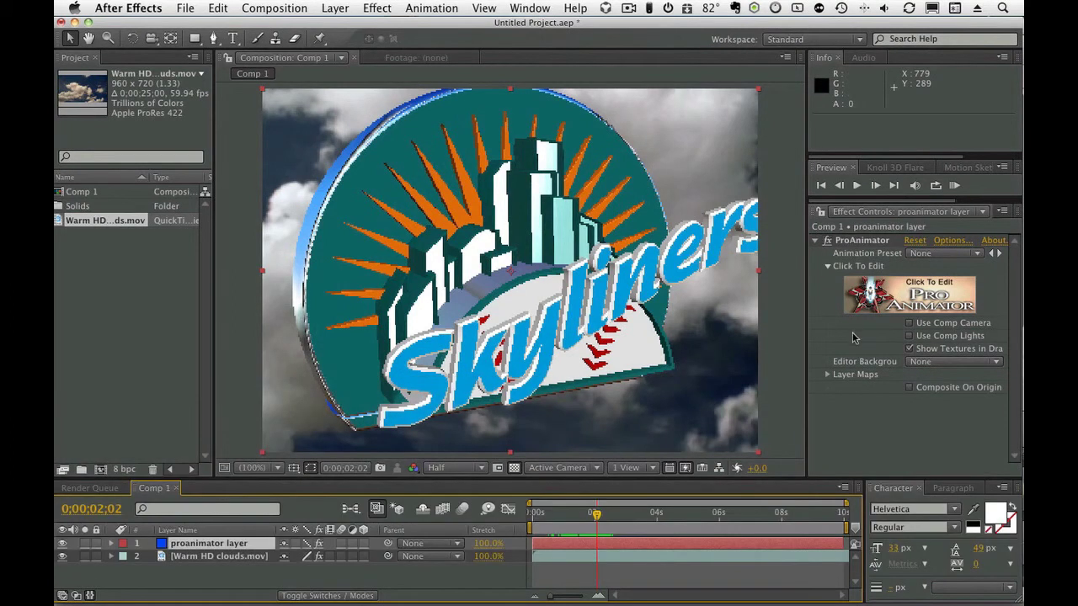
Step: Expand the ProAnimator effect's Layer Maps and assign Warm HD clouds.mov to Layer Map 1
left_click(827, 376)
scroll(827, 380, "down", 3)
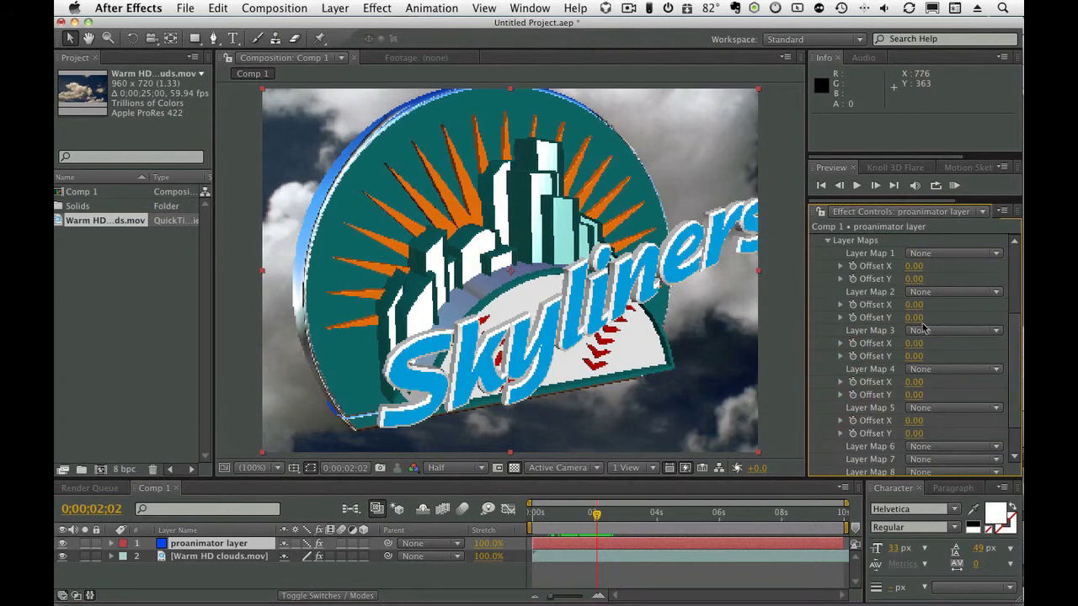
scroll(889, 372, "down", 2)
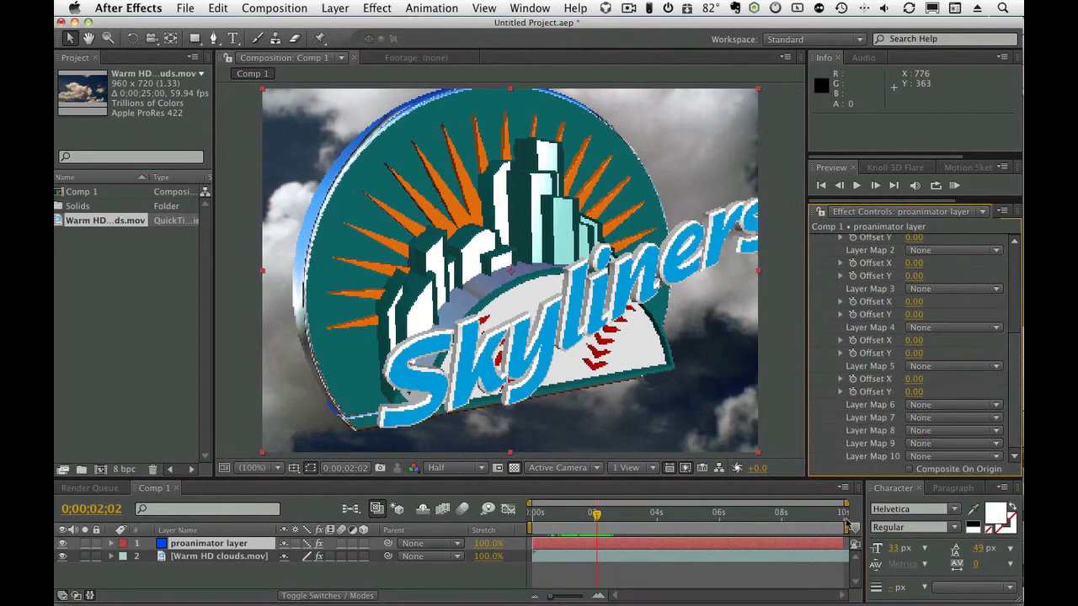
scroll(877, 367, "up", 8)
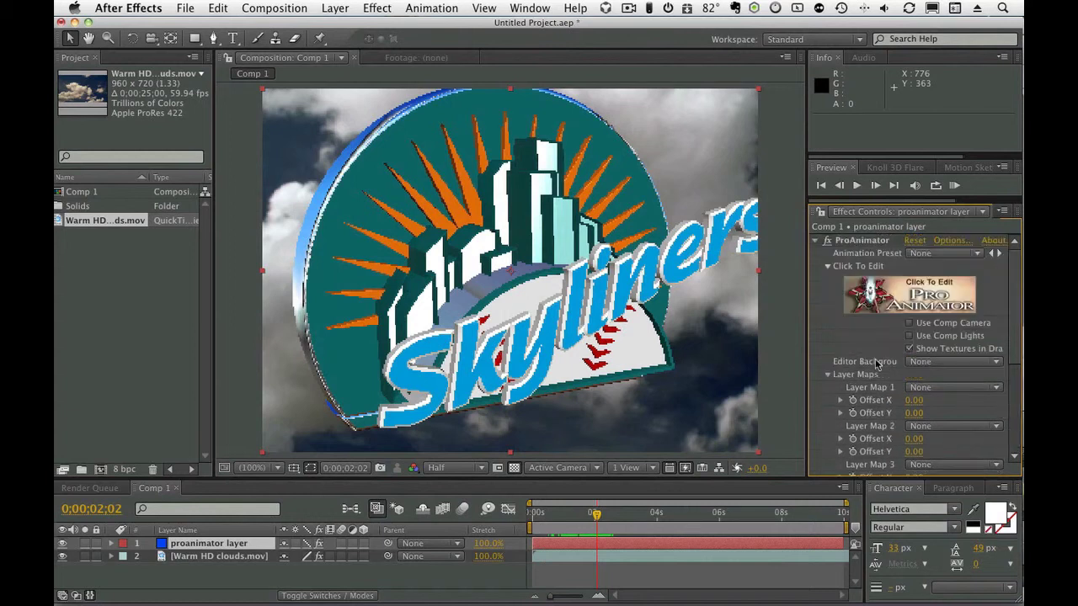
left_click(924, 388)
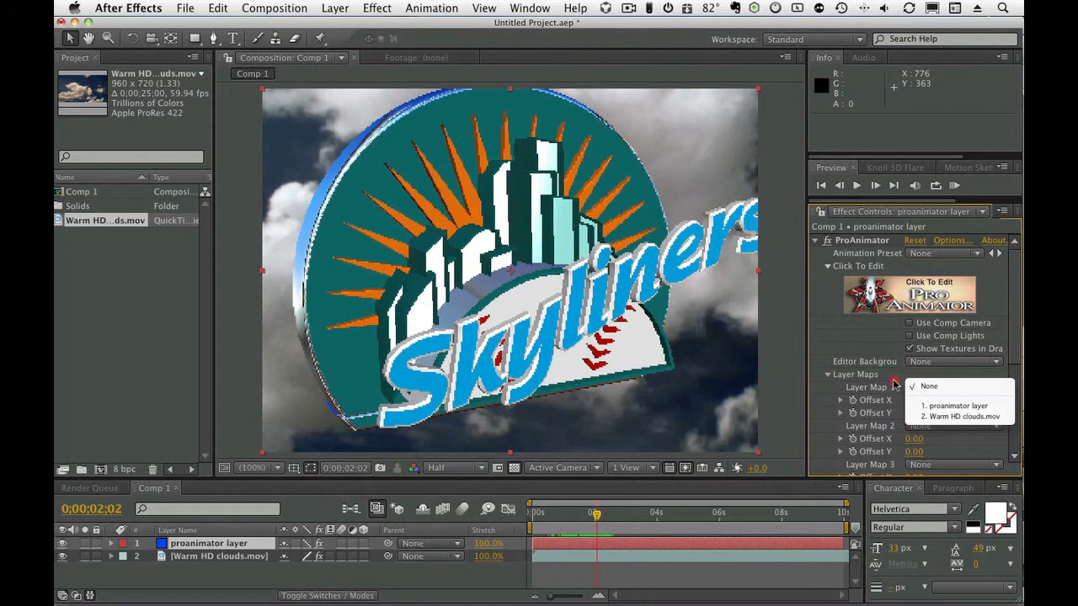
left_click(957, 417)
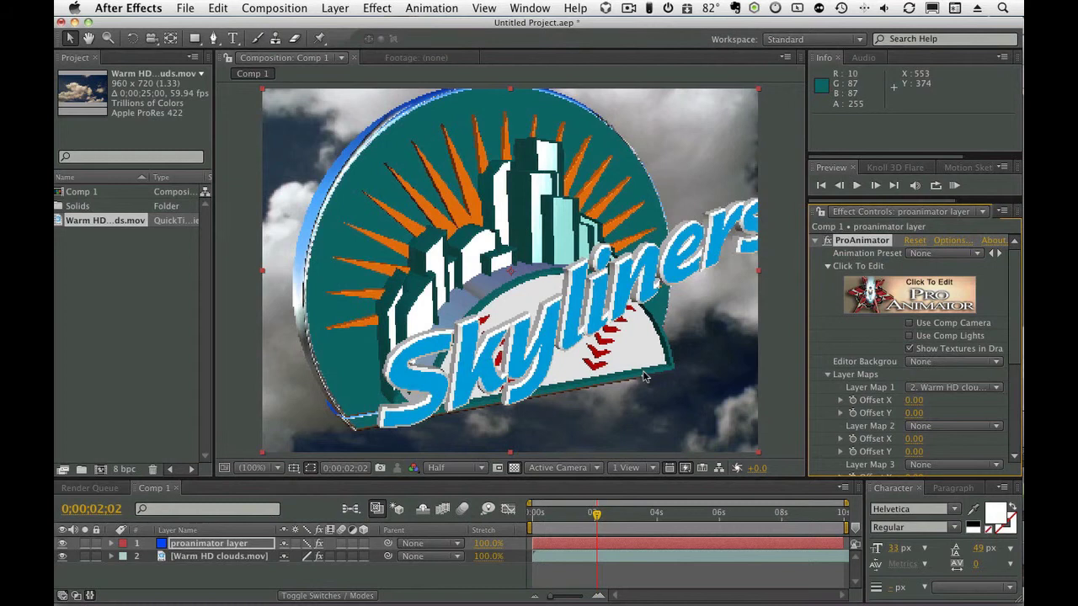
Step: Reopen the logo scene in ProAnimator and move the Animation Window down to uncover more of the scene preview
left_click(931, 297)
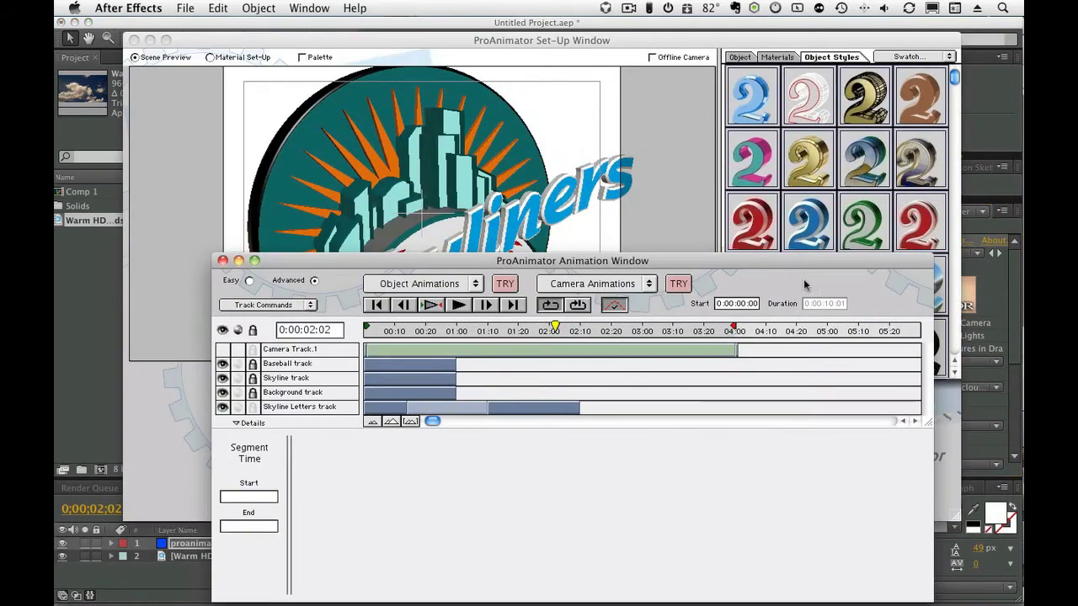
left_click_drag(647, 265, 592, 344)
left_click(658, 269)
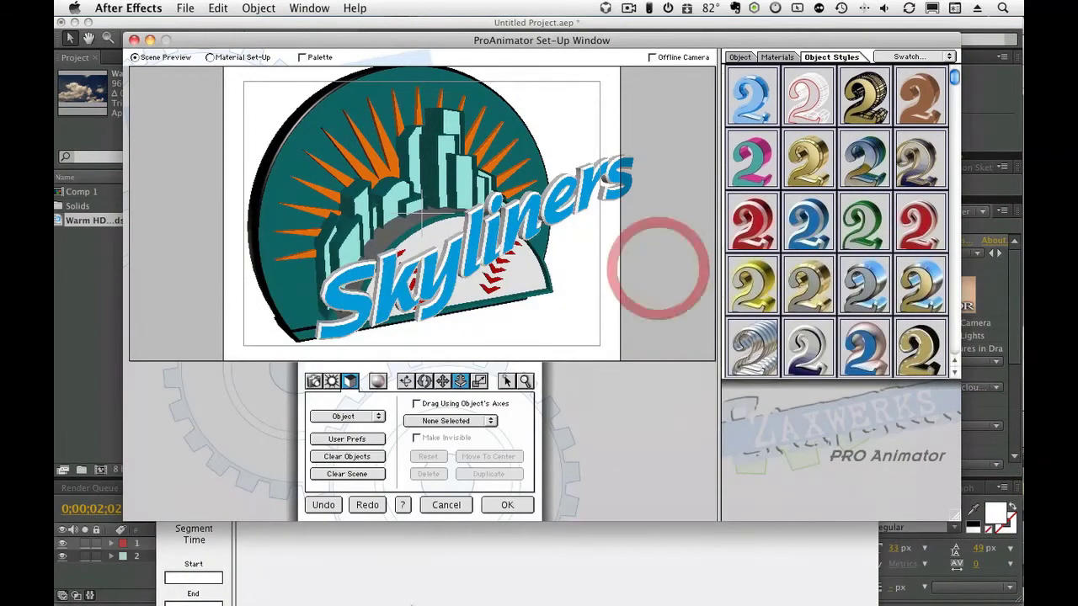
left_click(431, 546)
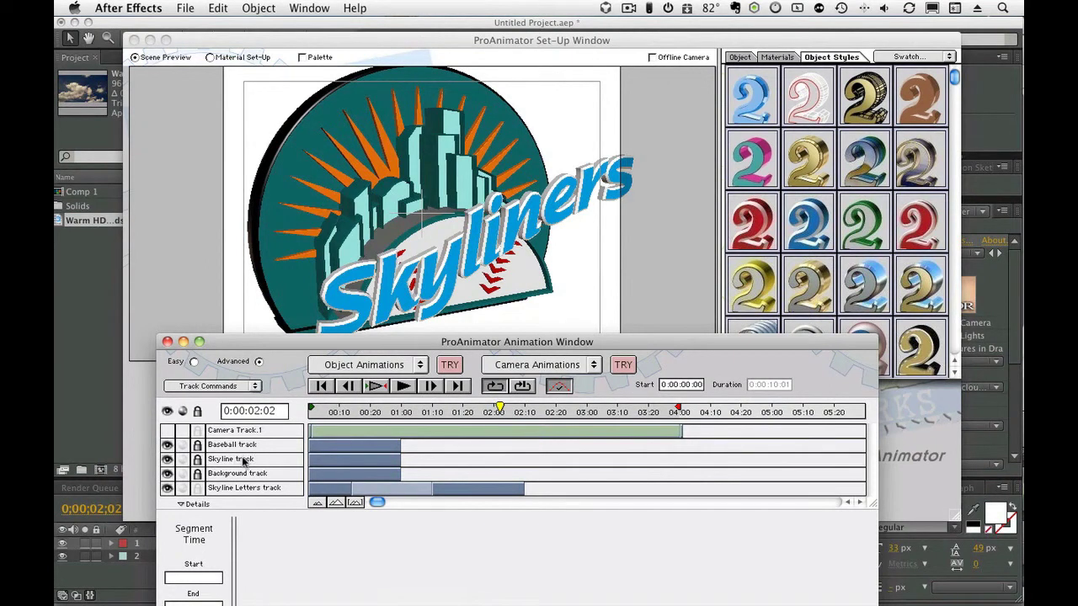
Step: Unlock and solo the Skyline track, and scrub its animation to 0:00:02:22
left_click(198, 460)
left_click(181, 461)
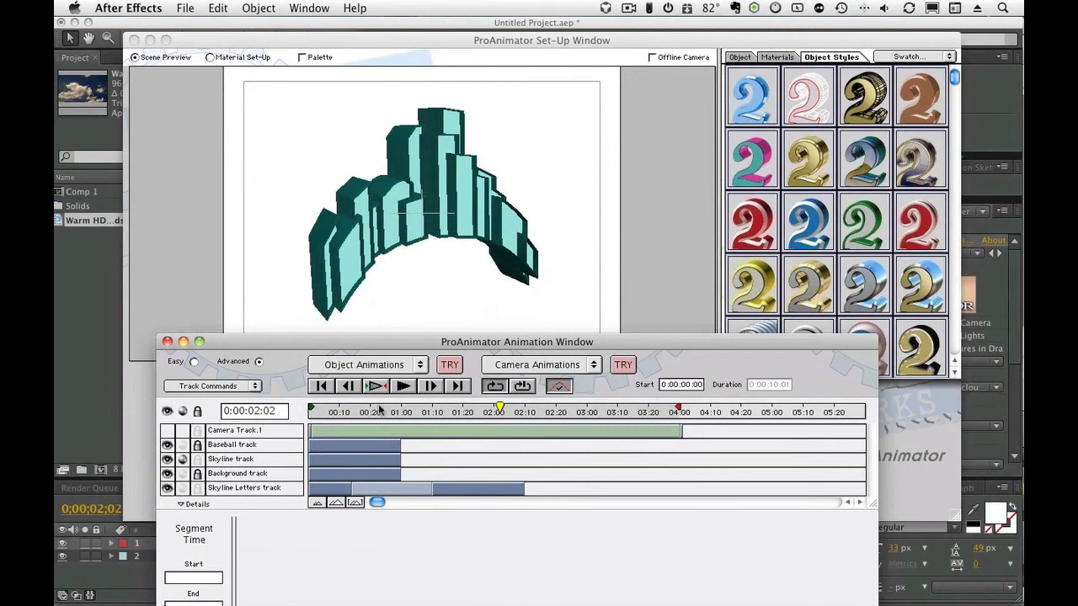
left_click(369, 412)
left_click_drag(369, 414, 561, 411)
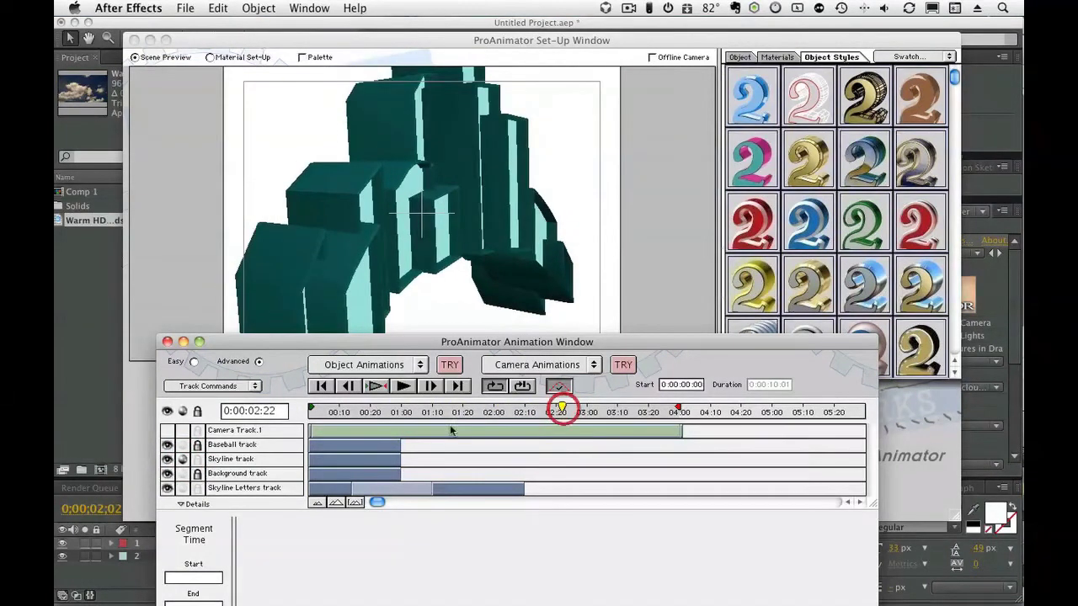
Step: Select the leftmost skyline building and open material 2, used on its outer sides, for editing in Material Set-Up
left_click(228, 270)
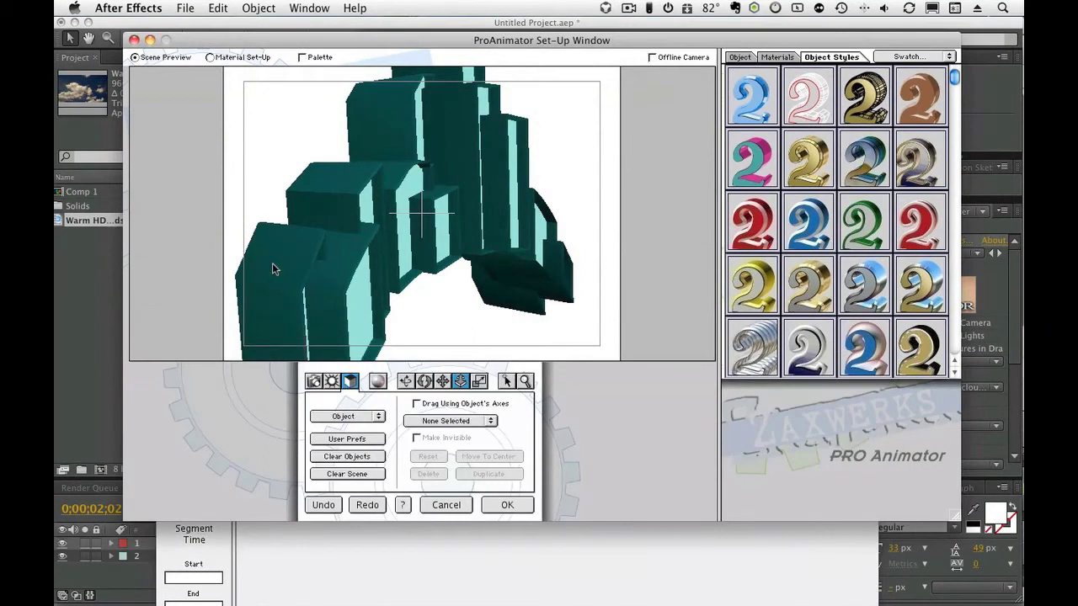
left_click(272, 265)
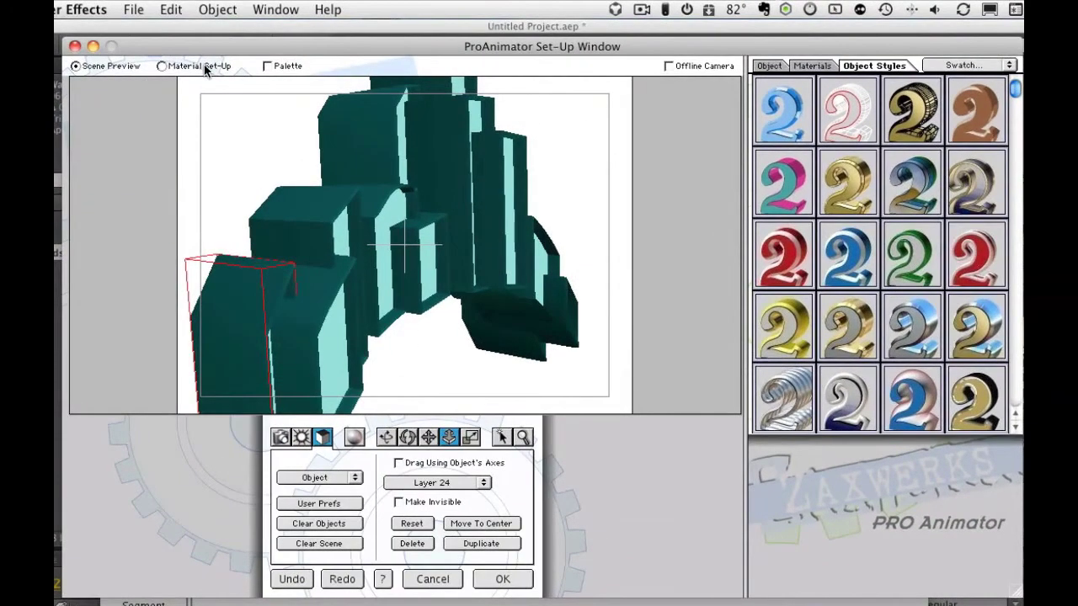
left_click(205, 67)
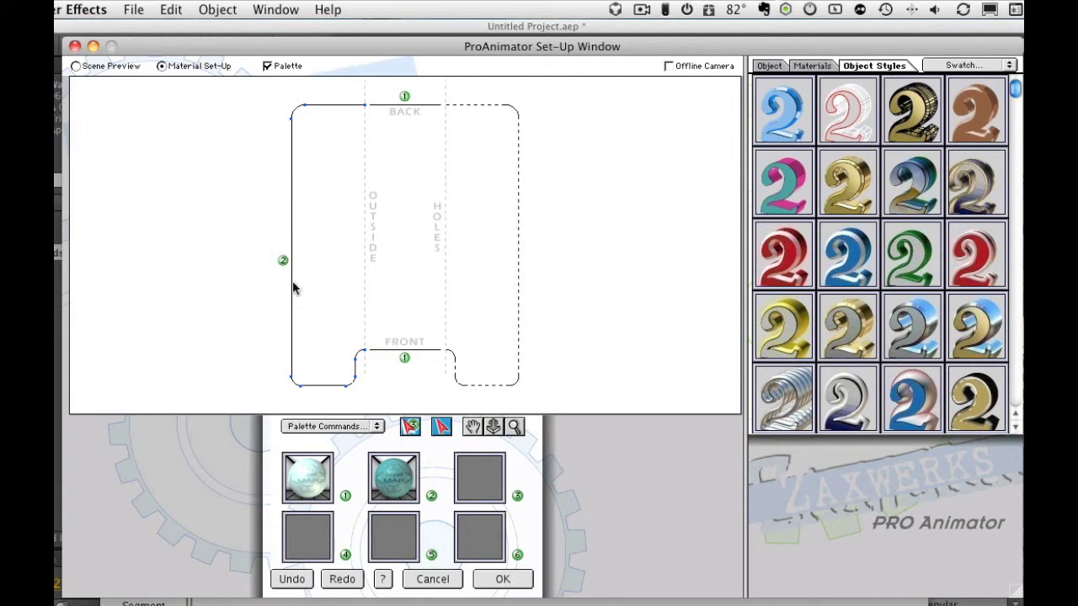
left_click(393, 485)
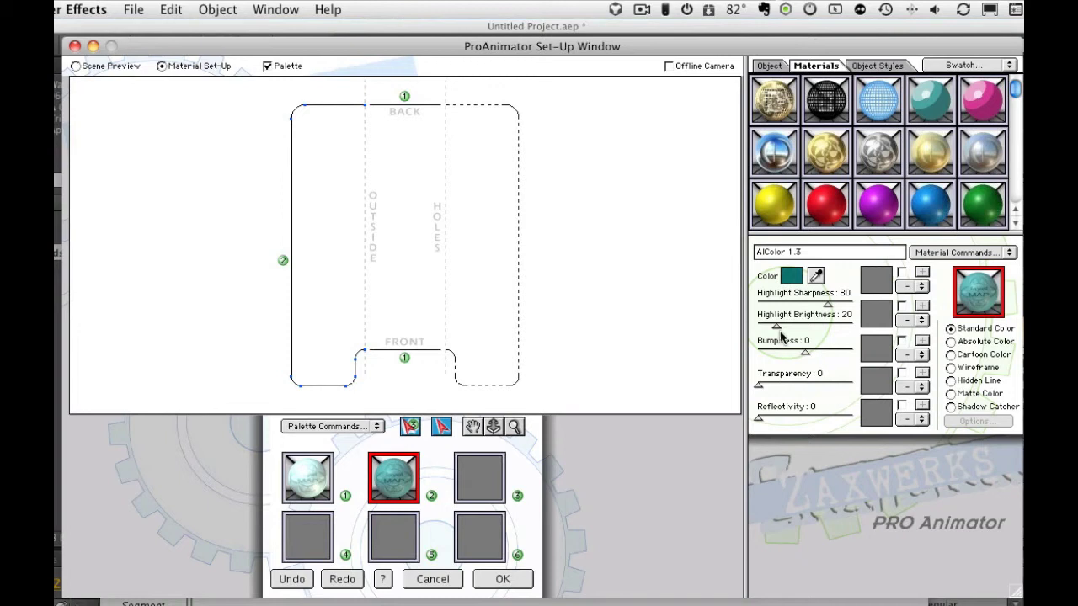
Step: Set the building material's Reflectivity to 56 with Layer Map 1 as its reflectivity map, and apply the scene changes to the composition
left_click(780, 419)
left_click_drag(780, 420, 803, 421)
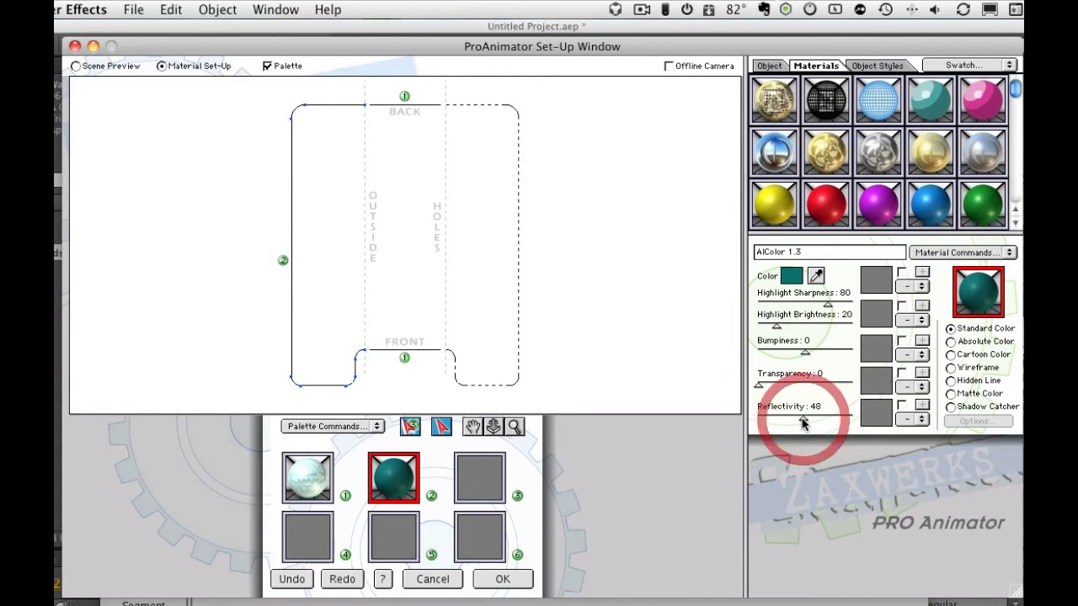
left_click(907, 418)
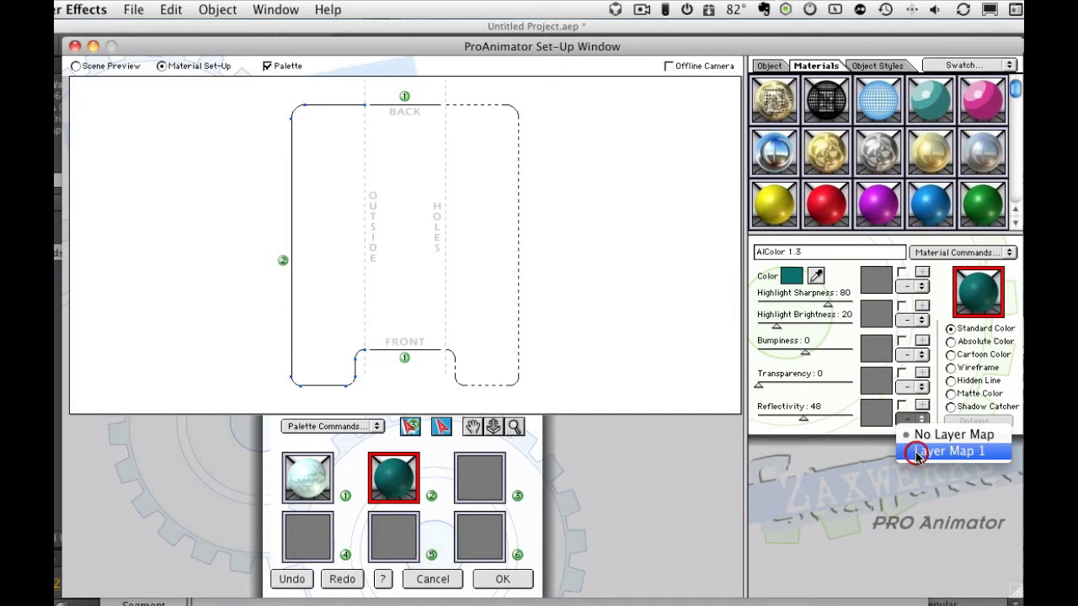
left_click(944, 453)
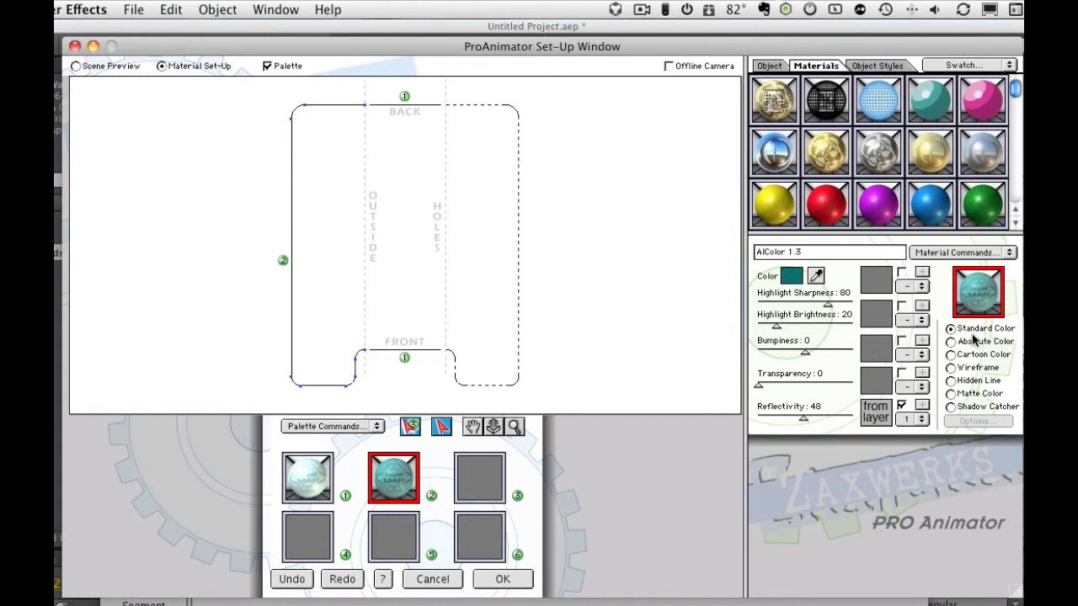
left_click_drag(805, 423, 813, 424)
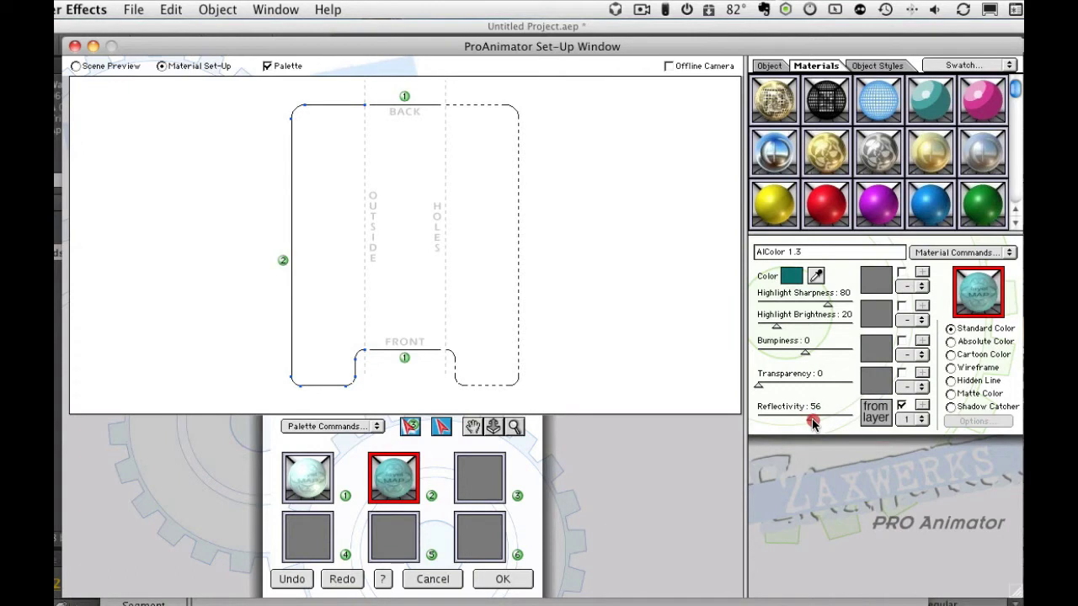
left_click(813, 423)
left_click(634, 595)
left_click(636, 267)
left_click(500, 579)
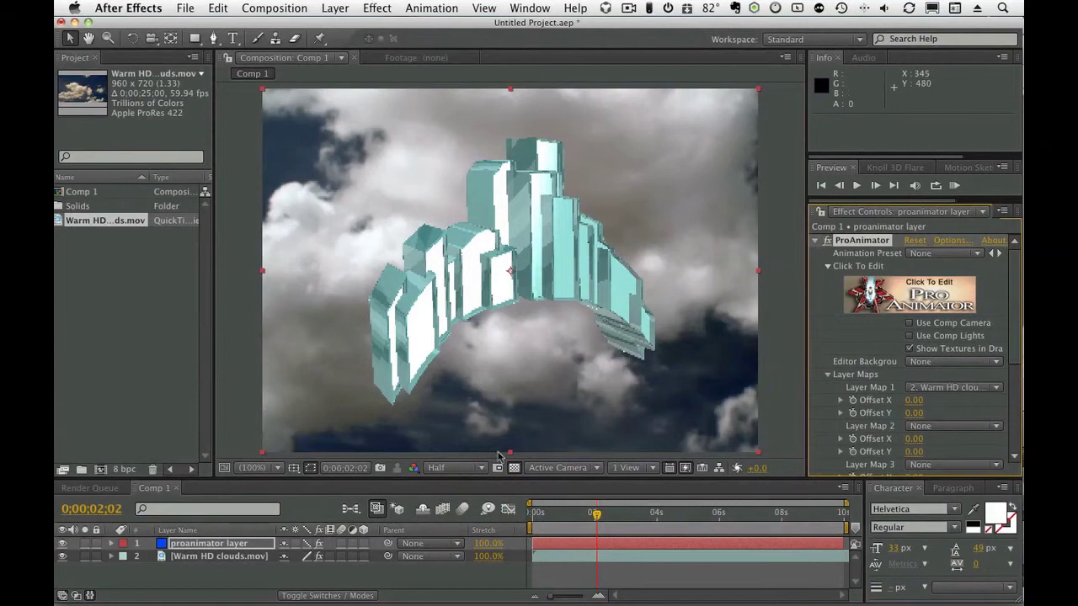
Step: Switch the proanimator layer to best quality and preview the reflective skyline from 0;00;02;14
left_click(307, 544)
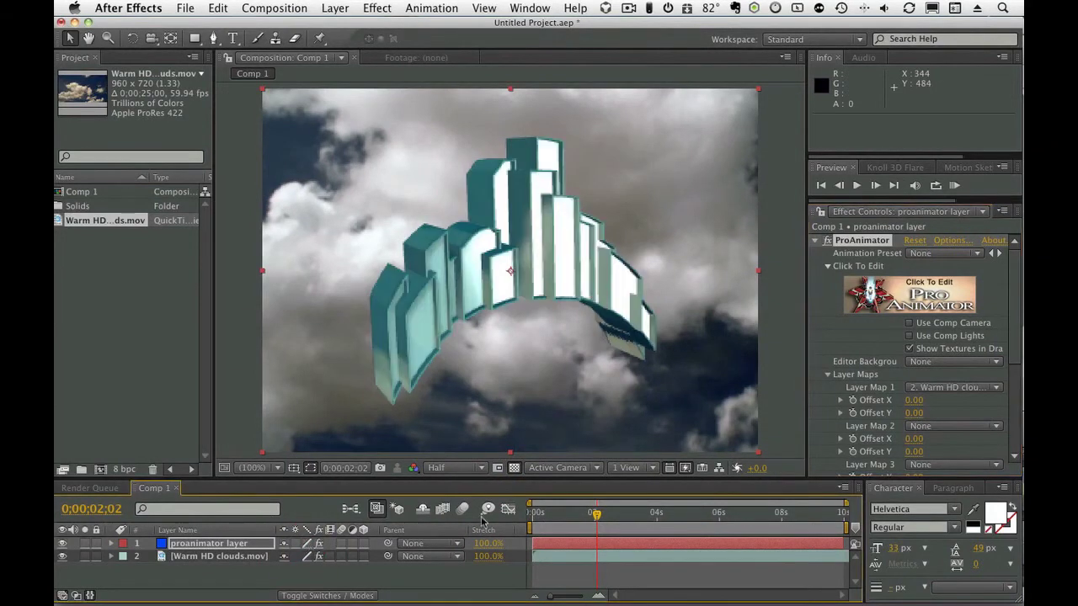
left_click(590, 513)
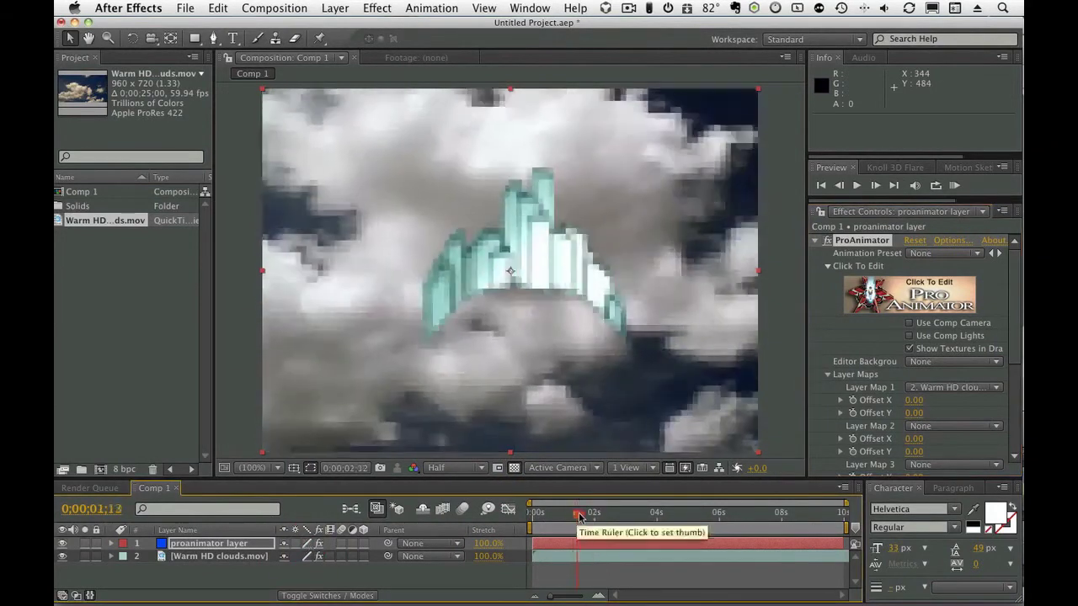
left_click(611, 514)
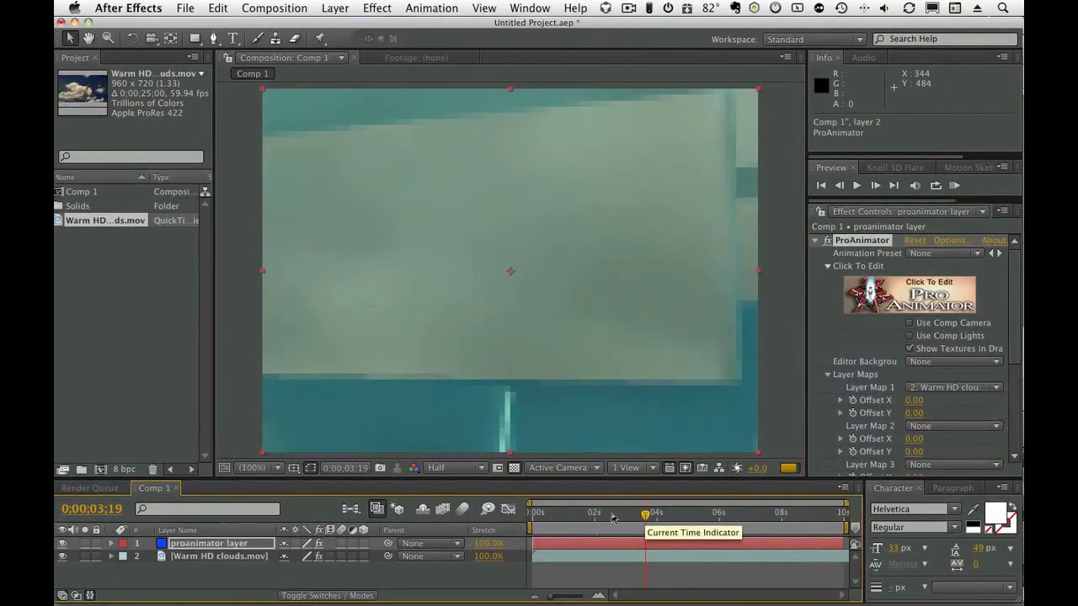
left_click_drag(611, 514, 609, 514)
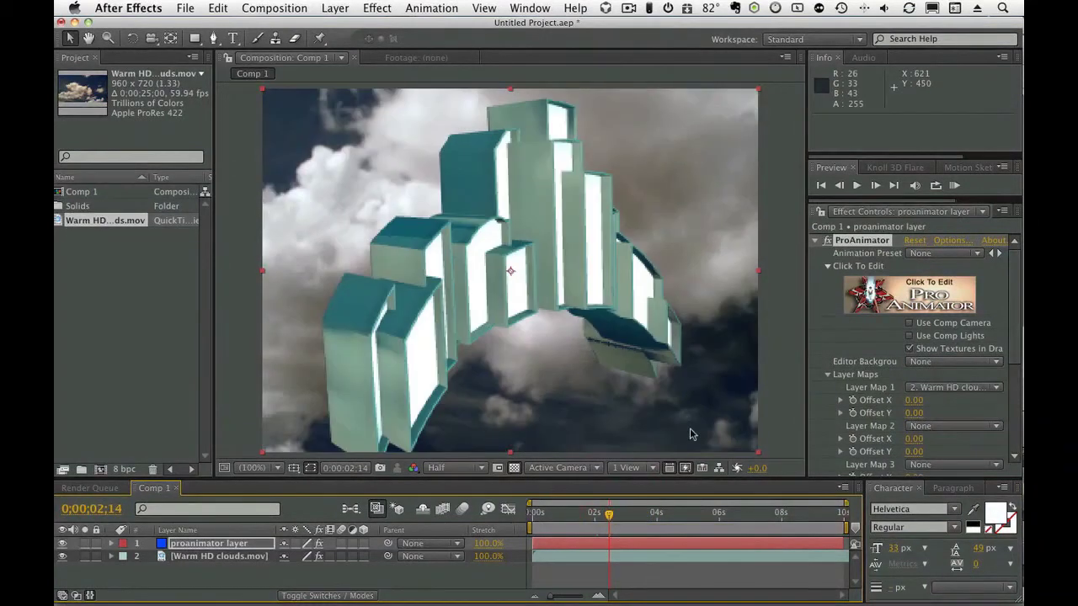
key("space")
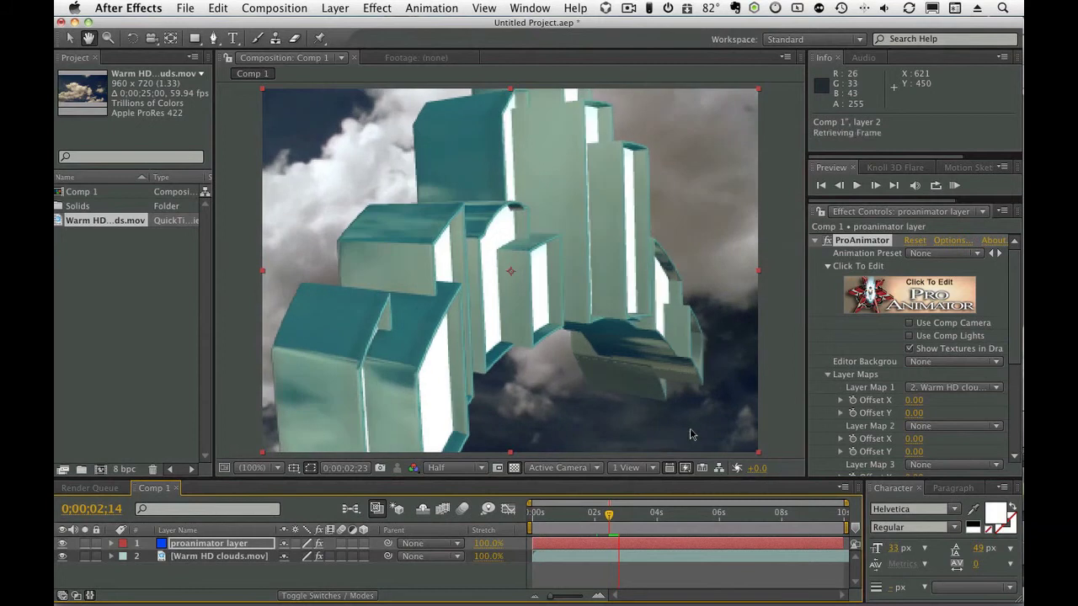
key("space")
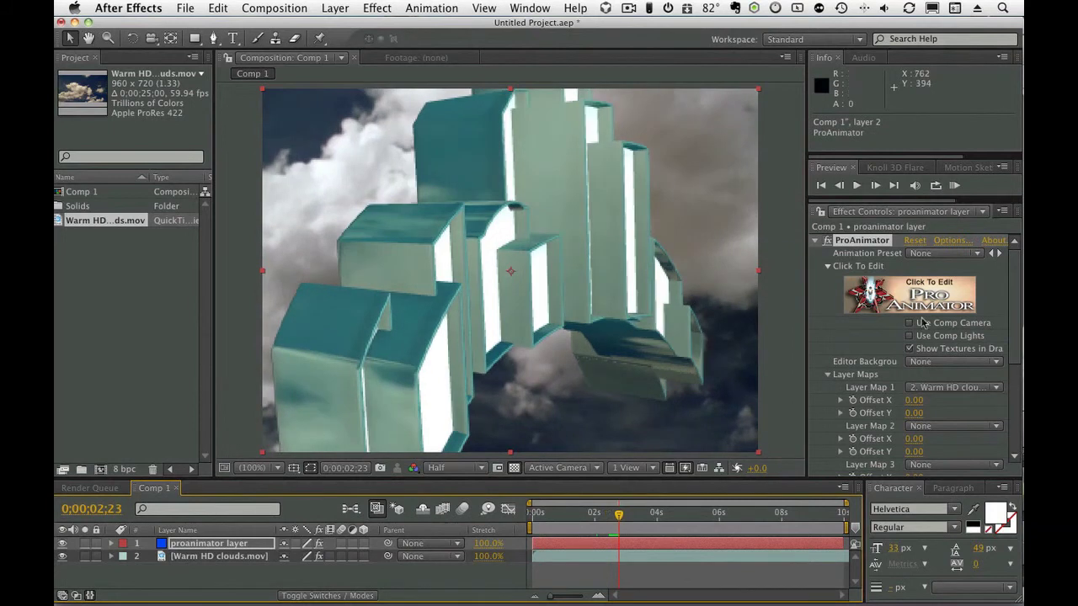
Step: Reopen the logo scene in ProAnimator, turn off solo on the Skyline track, and apply the change to the composition
left_click(924, 296)
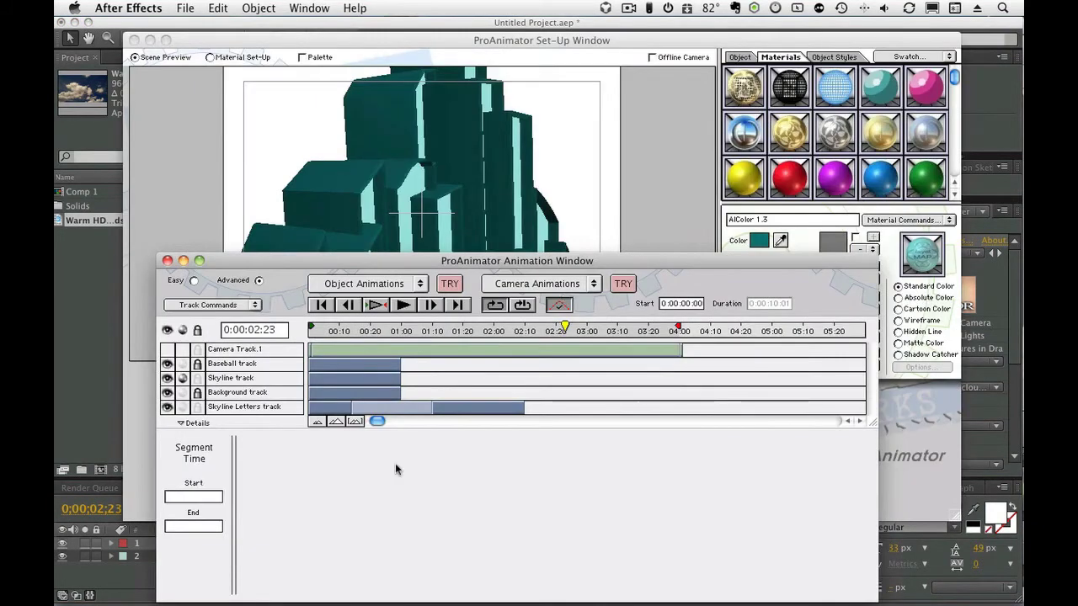
left_click(182, 378)
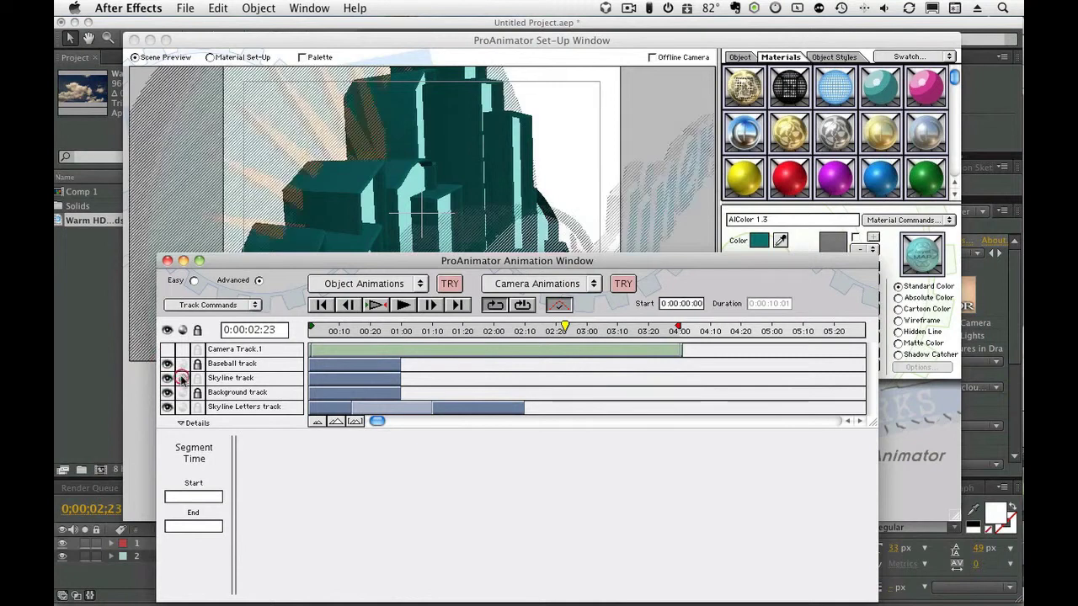
left_click(182, 378)
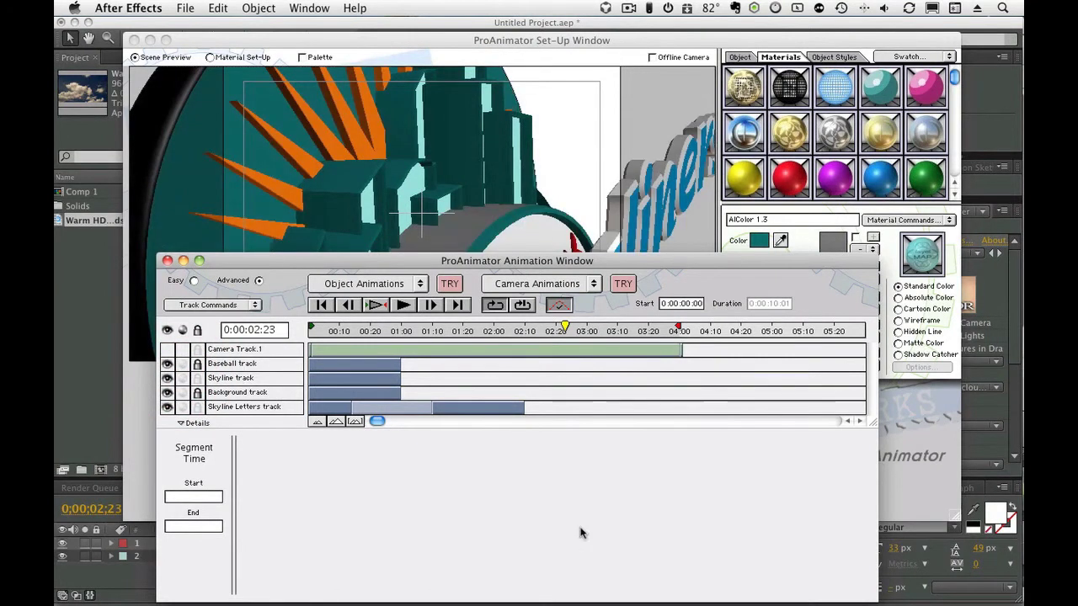
left_click(151, 430)
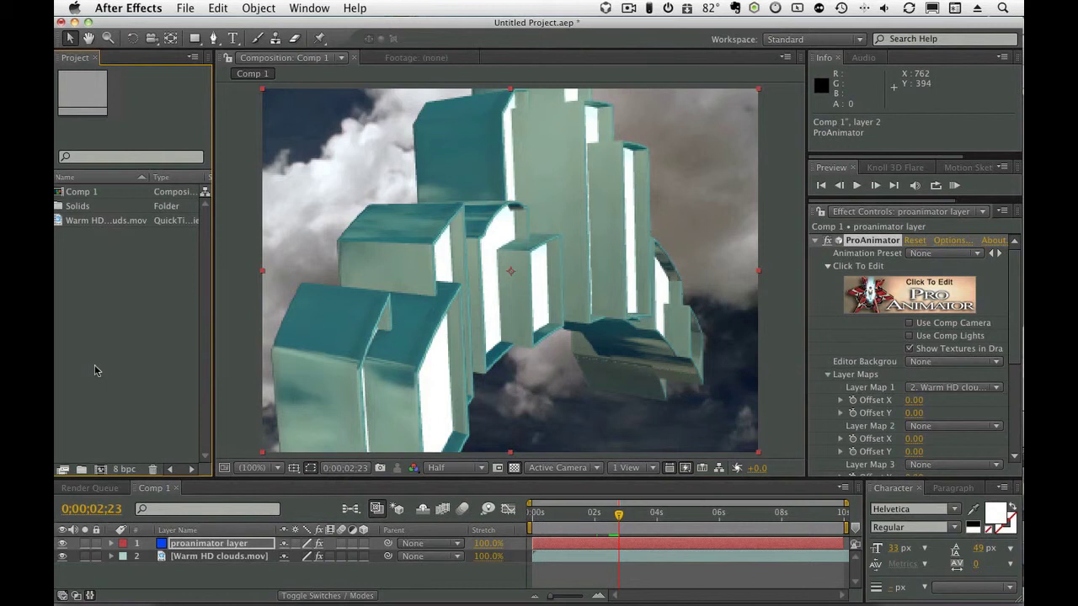
mouse_move(531, 27)
left_mouse_down()
mouse_move(538, 222)
mouse_move(528, 8)
mouse_move(530, 40)
left_mouse_up()
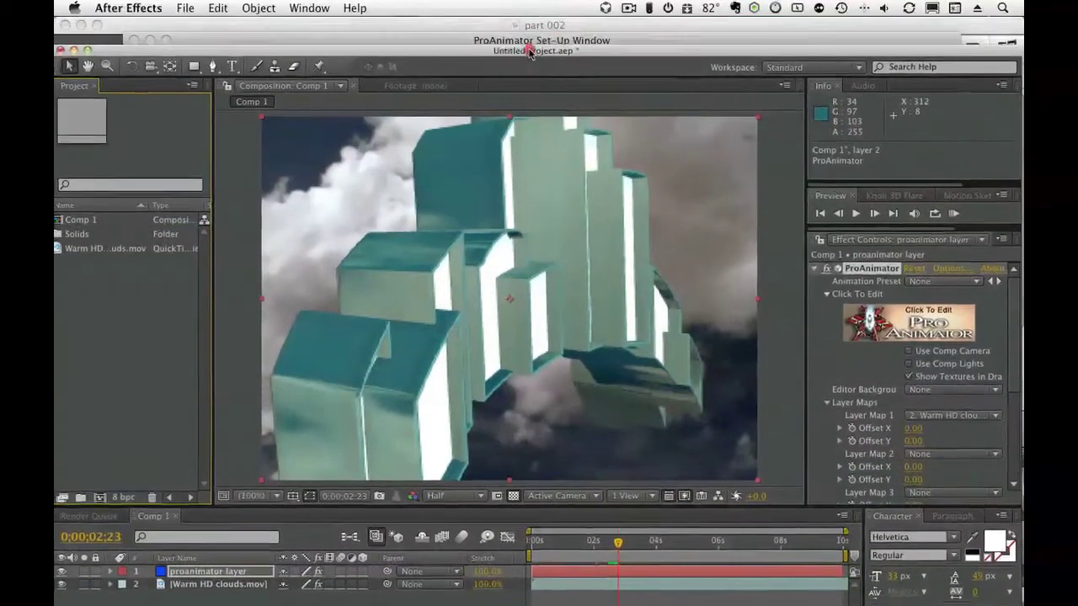
left_click(530, 41)
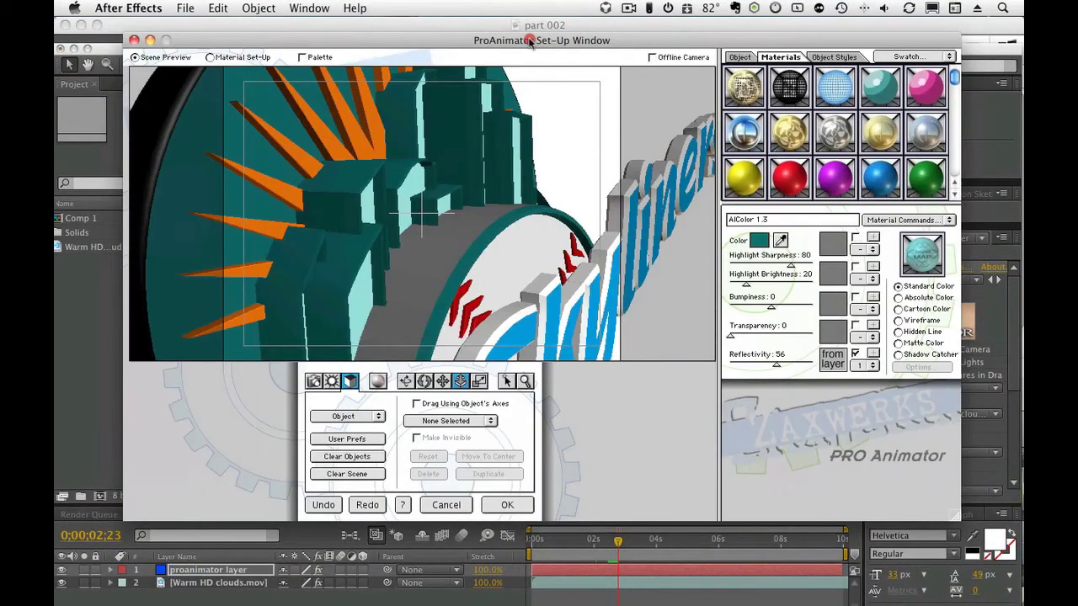
left_click(506, 503)
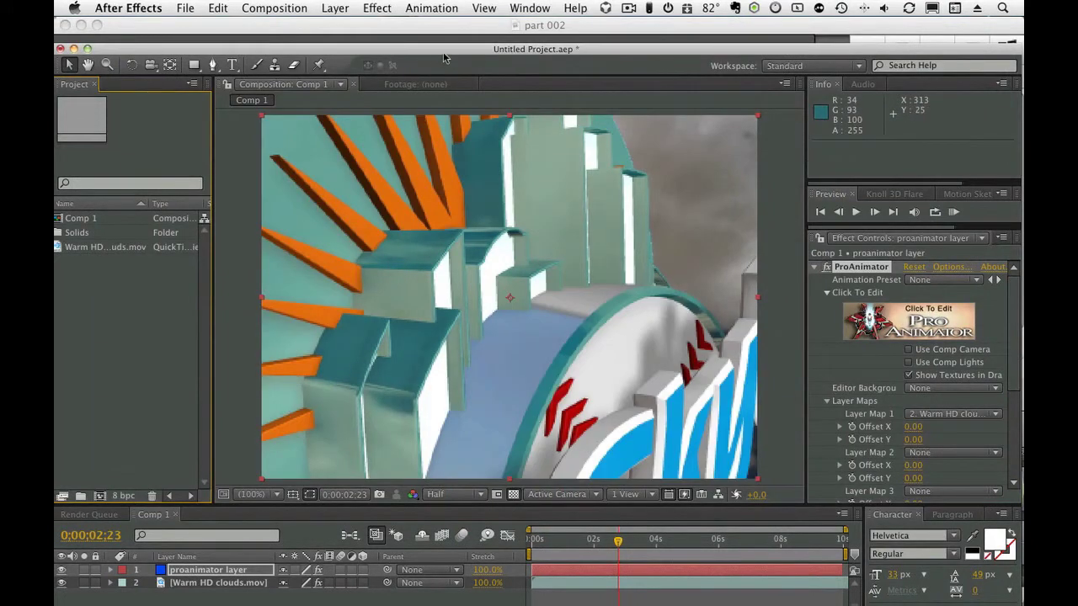
Step: Restore the project window's position and scrub the complete logo animation, stopping at 0;00;02;09
left_click_drag(446, 50, 445, 25)
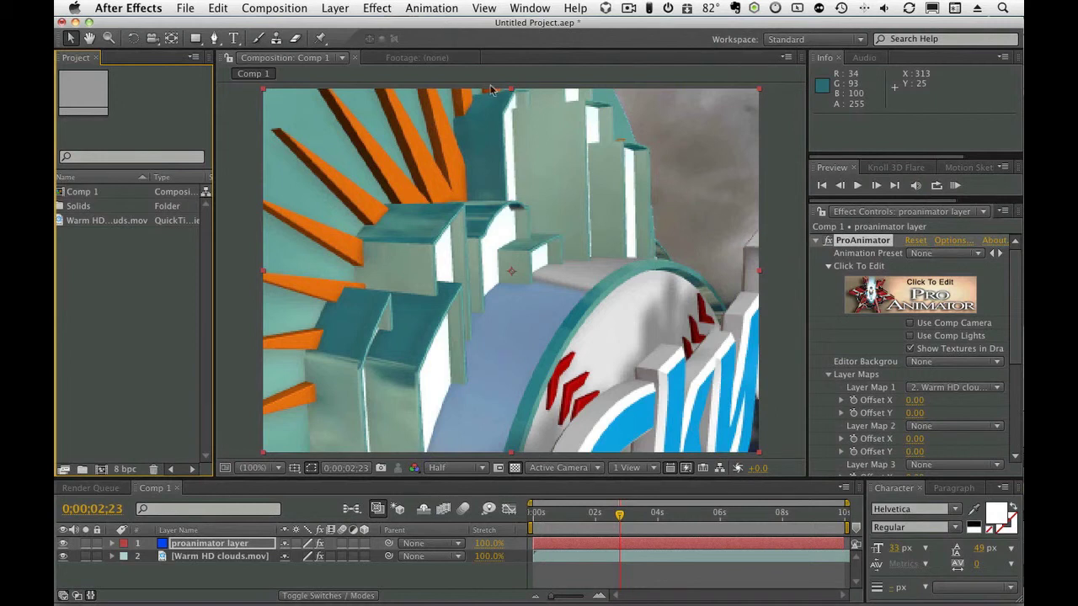
left_click(623, 517)
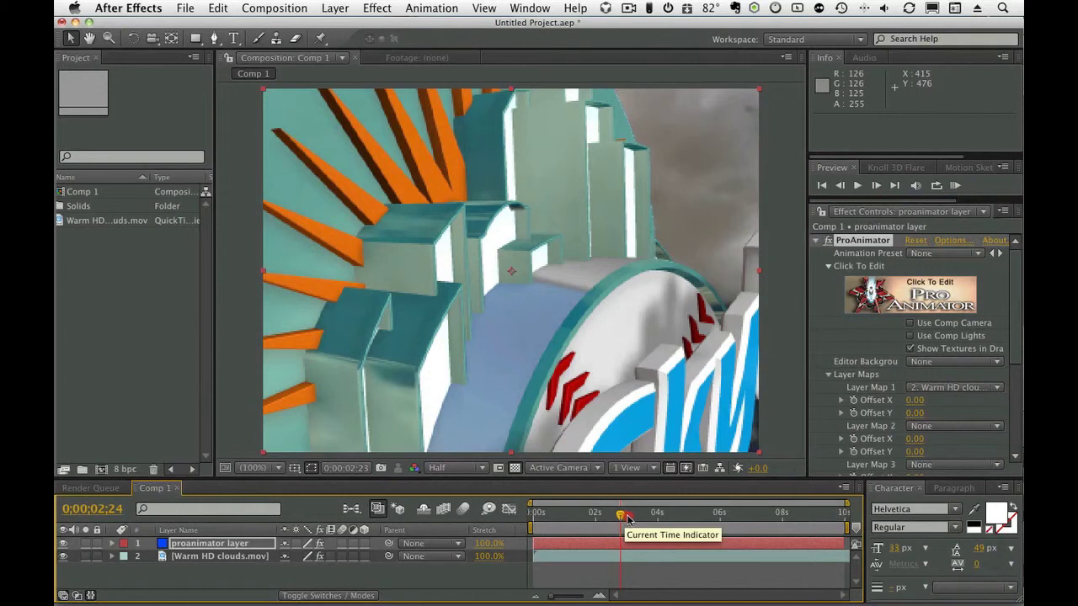
left_click_drag(624, 517, 592, 519)
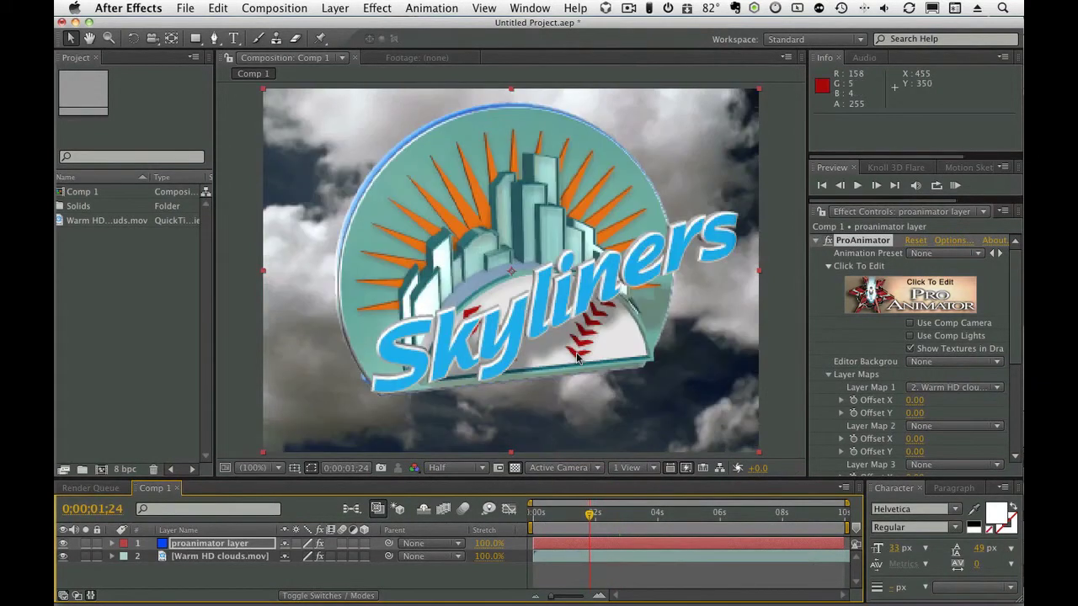
left_click(604, 515)
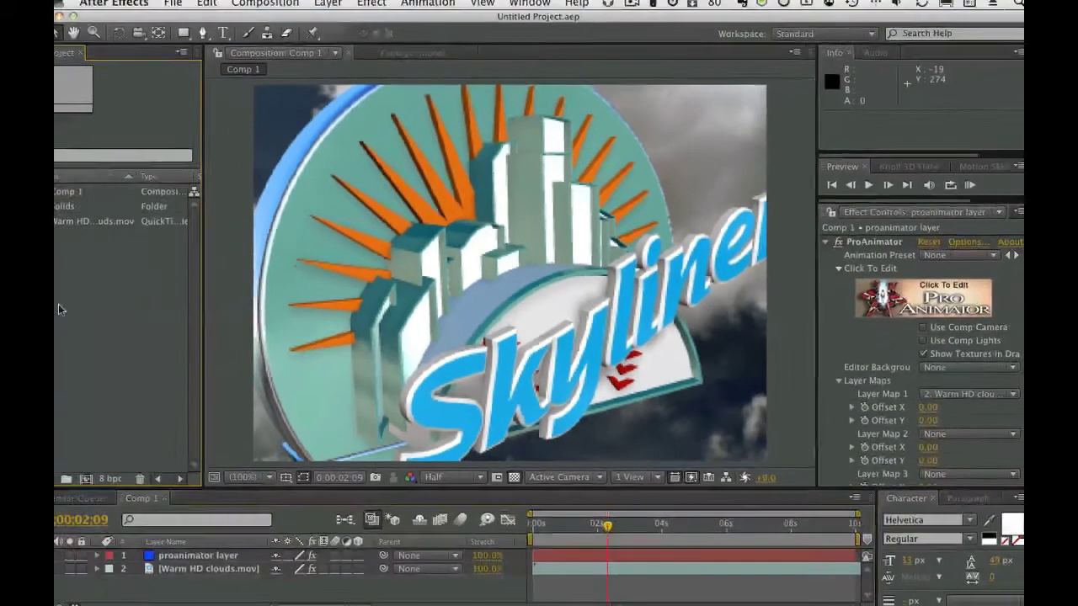
Step: Import pand5 baseball000150460_prev_264.mov from the ZAX TUT PART 2 folder as footage
left_click(80, 305)
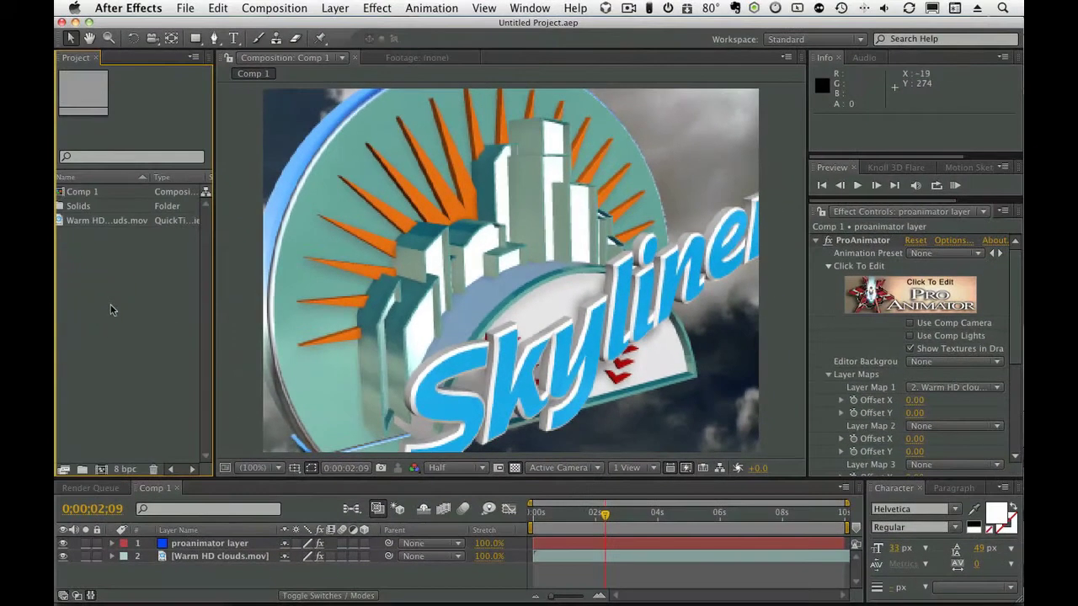
double_click(108, 303)
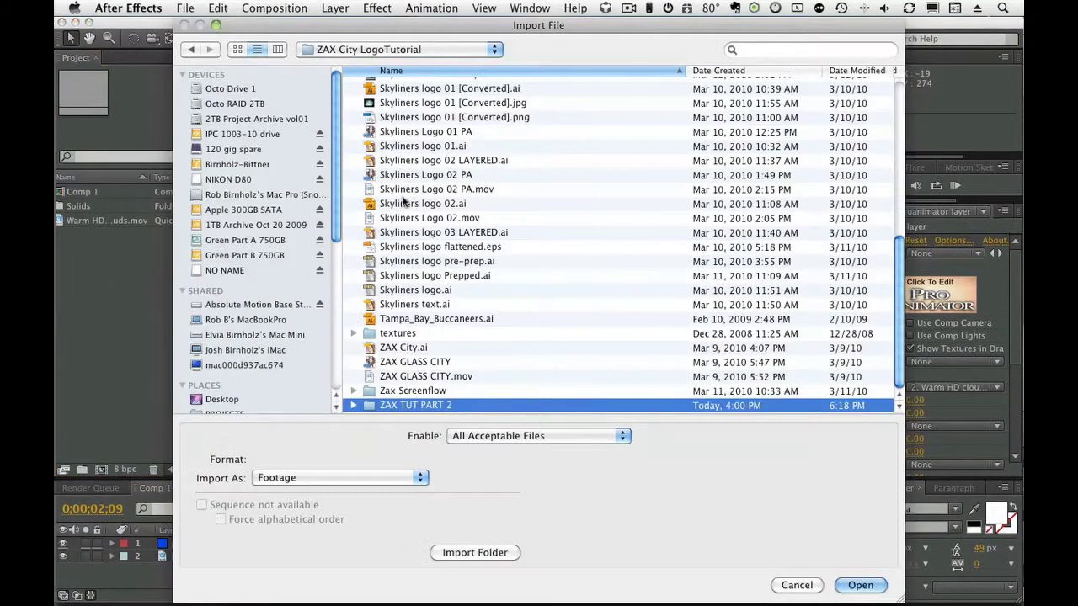
left_click(428, 50)
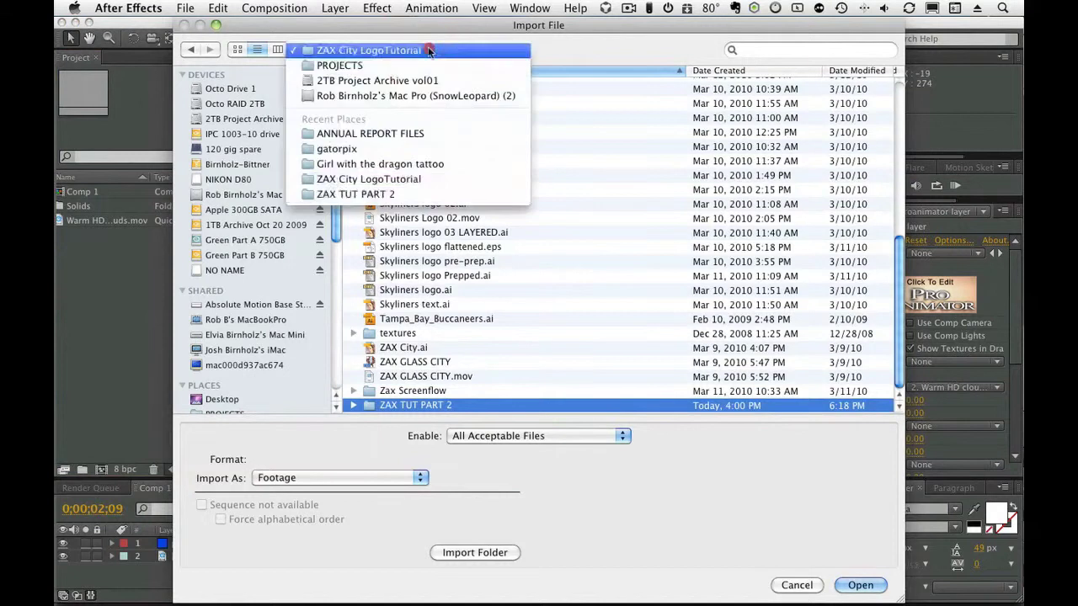
left_click(415, 194)
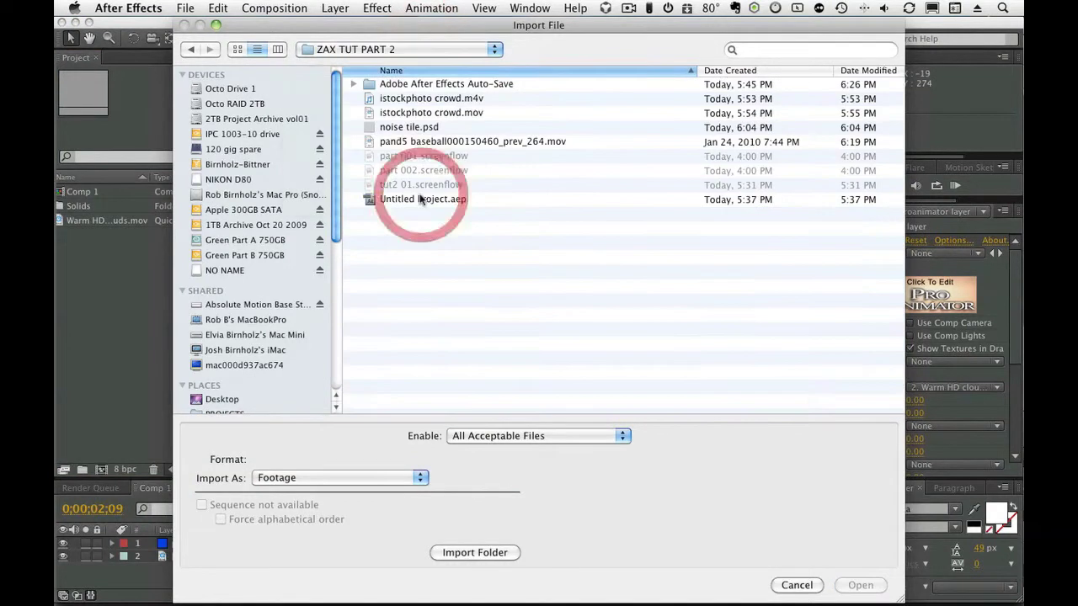
left_click(434, 143)
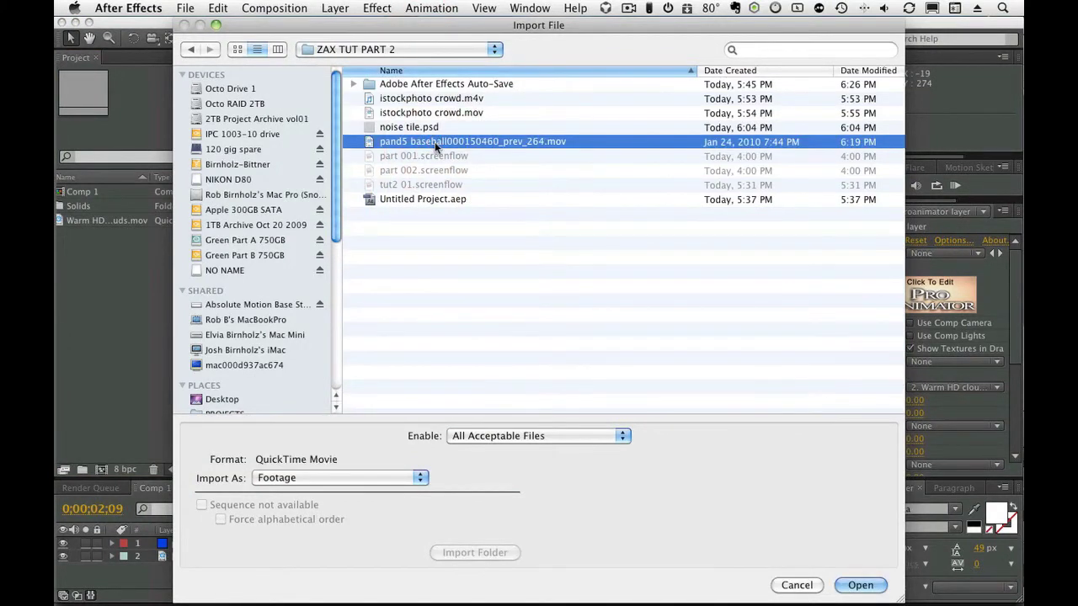
double_click(435, 141)
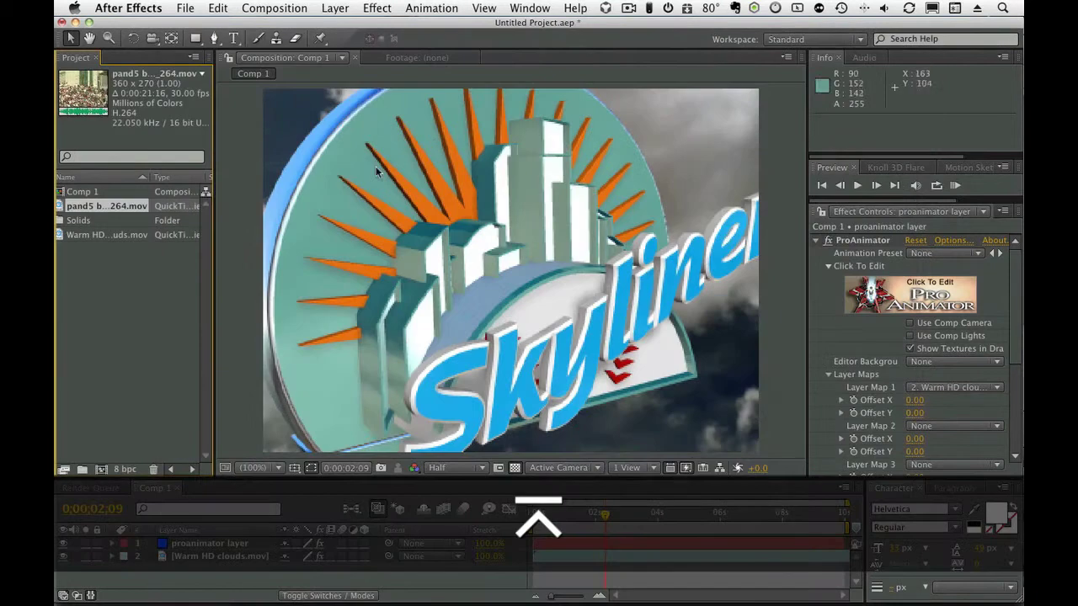
Step: Open the imported baseball crowd clip, scrub through its footage, and close the viewer
double_click(75, 205)
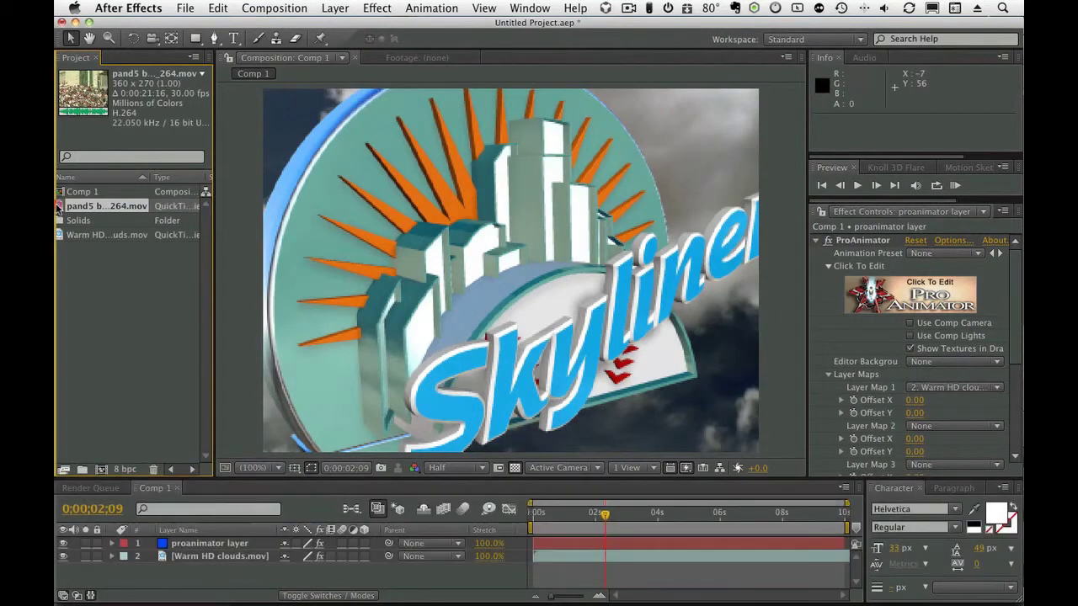
mouse_move(156, 250)
left_mouse_down()
mouse_move(145, 249)
mouse_move(169, 244)
left_mouse_up()
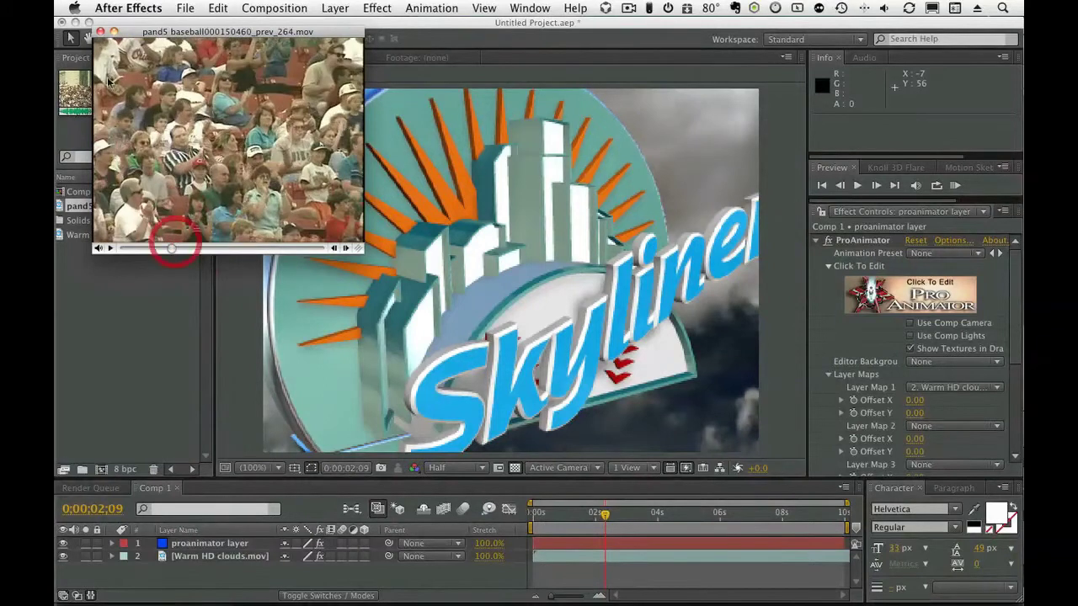
left_click(100, 31)
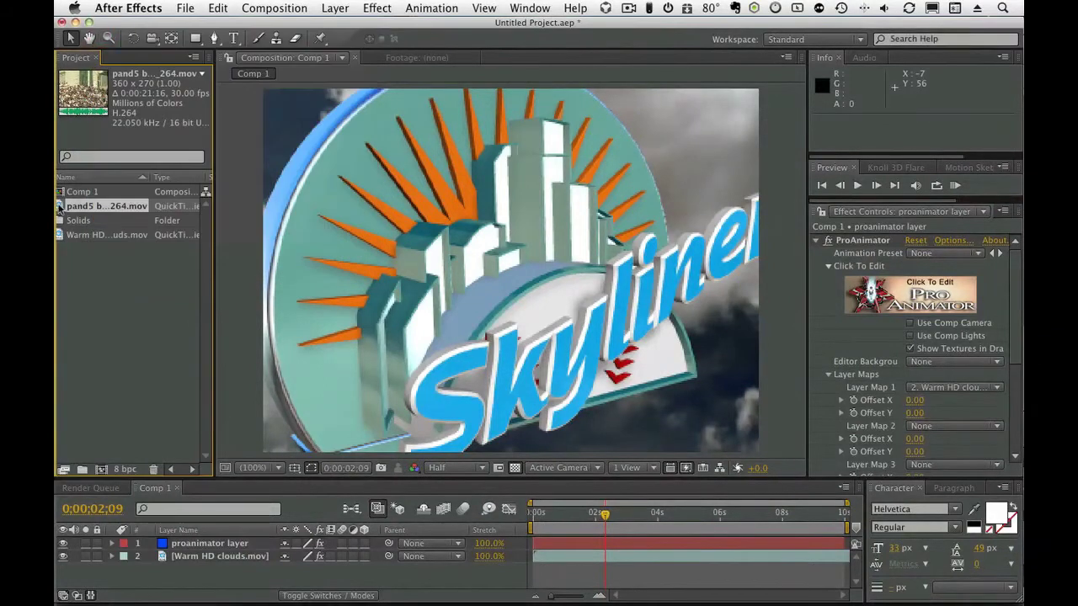
Step: Add the baseball crowd clip to Comp 1 beneath the clouds layer and mute its audio
left_click(110, 533)
left_click_drag(109, 532, 110, 568)
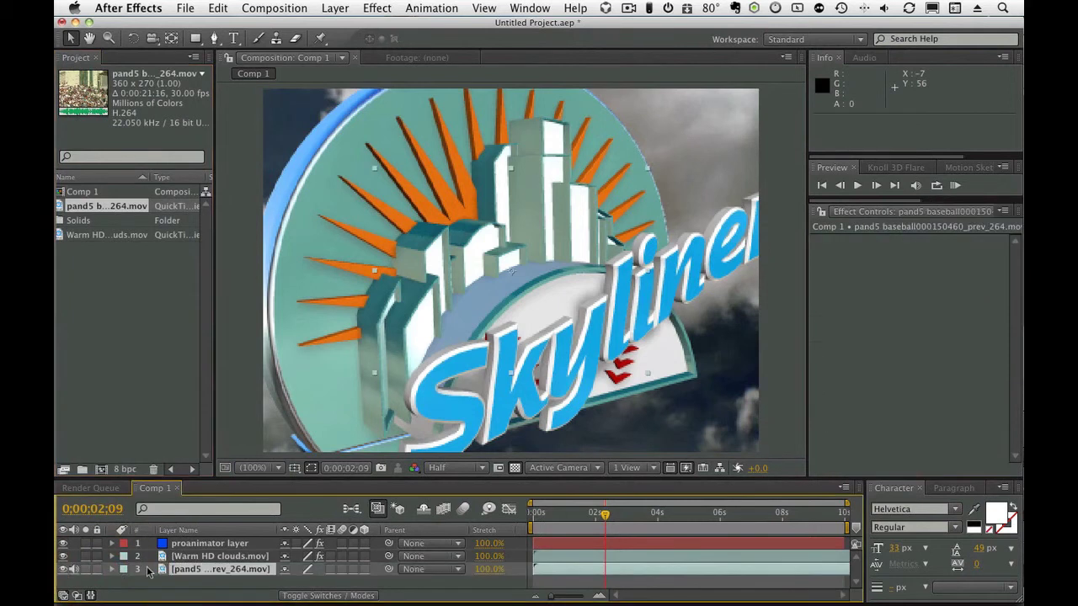
left_click(73, 569)
Step: Pre-compose the baseball crowd layer, moving all attributes into the new composition
left_click(160, 572)
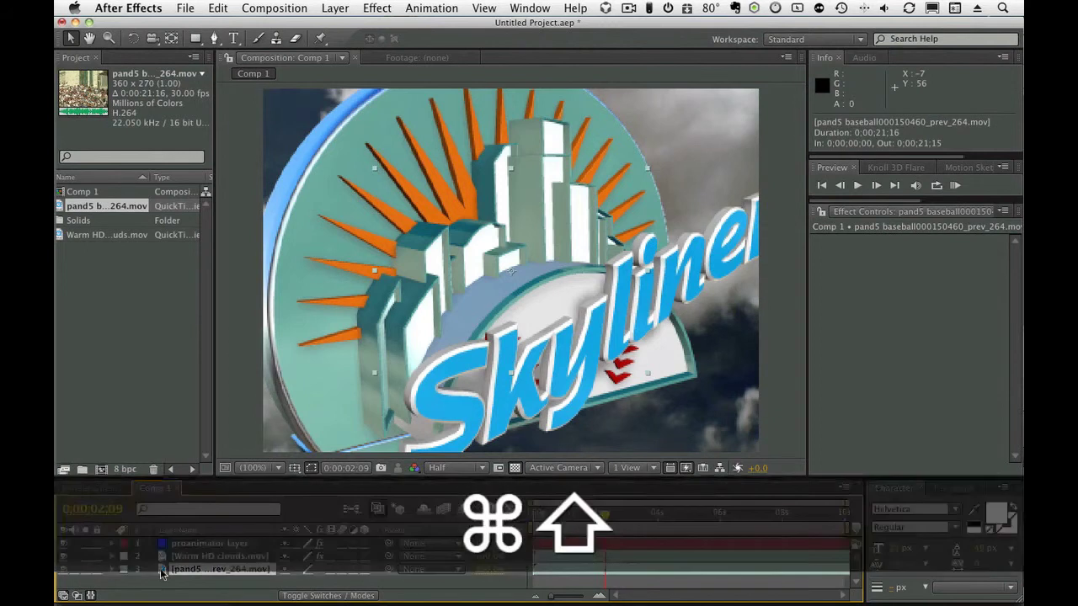
key("super+shift+c")
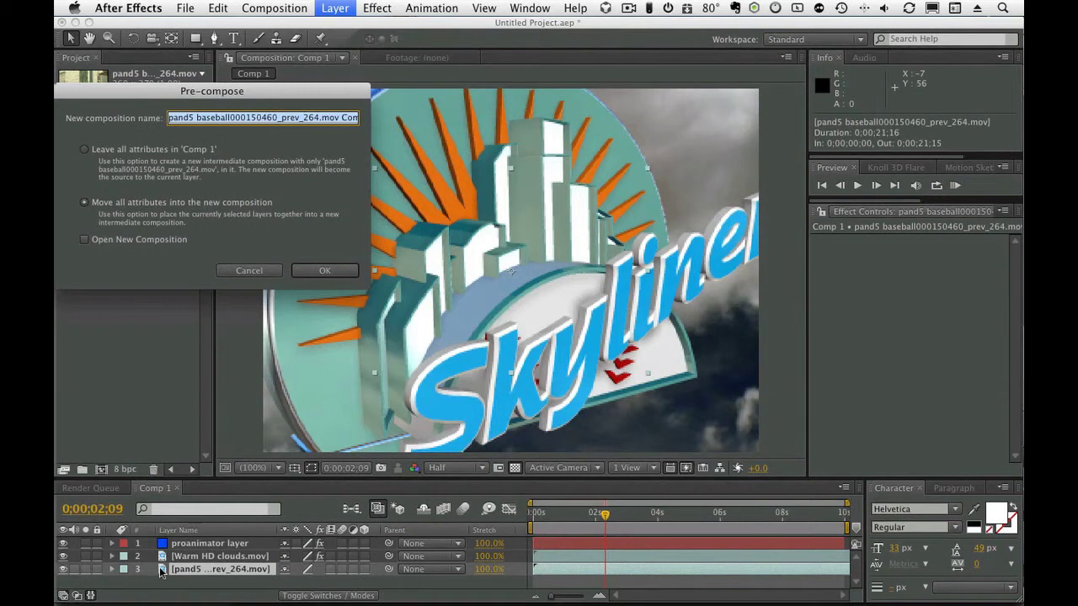
left_click(331, 272)
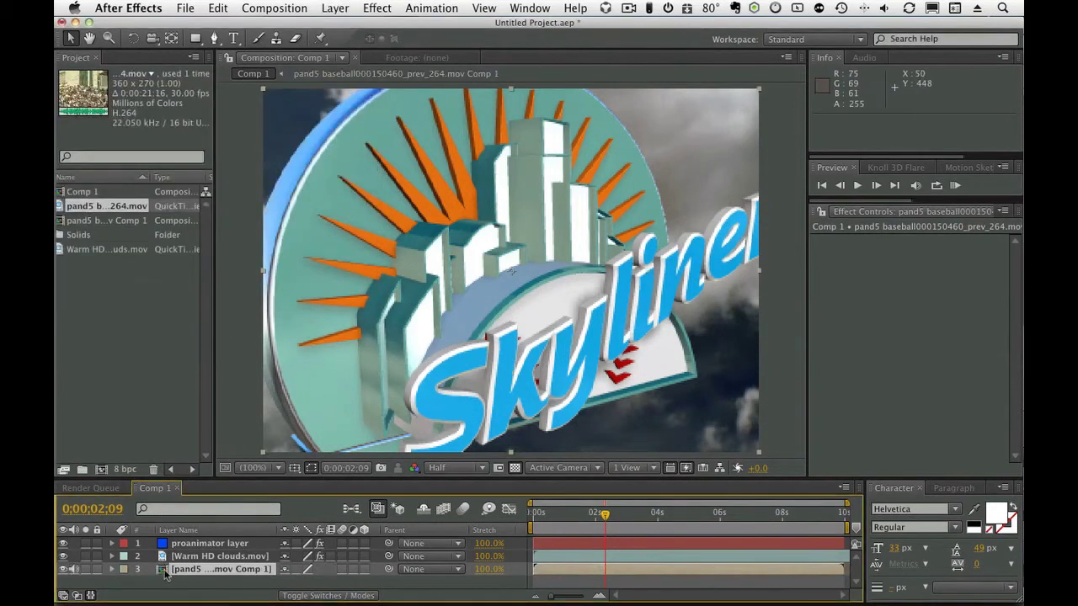
Step: Open the pre-composed baseball crowd composition and fit its clip to the full composition size
double_click(166, 573)
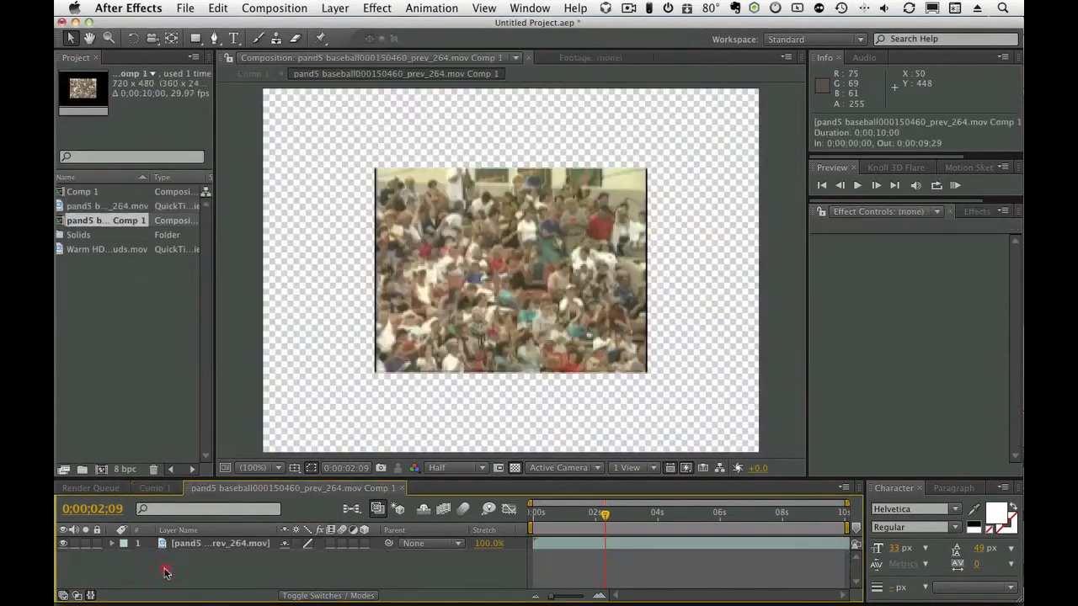
left_click(257, 545)
key("super+alt+f")
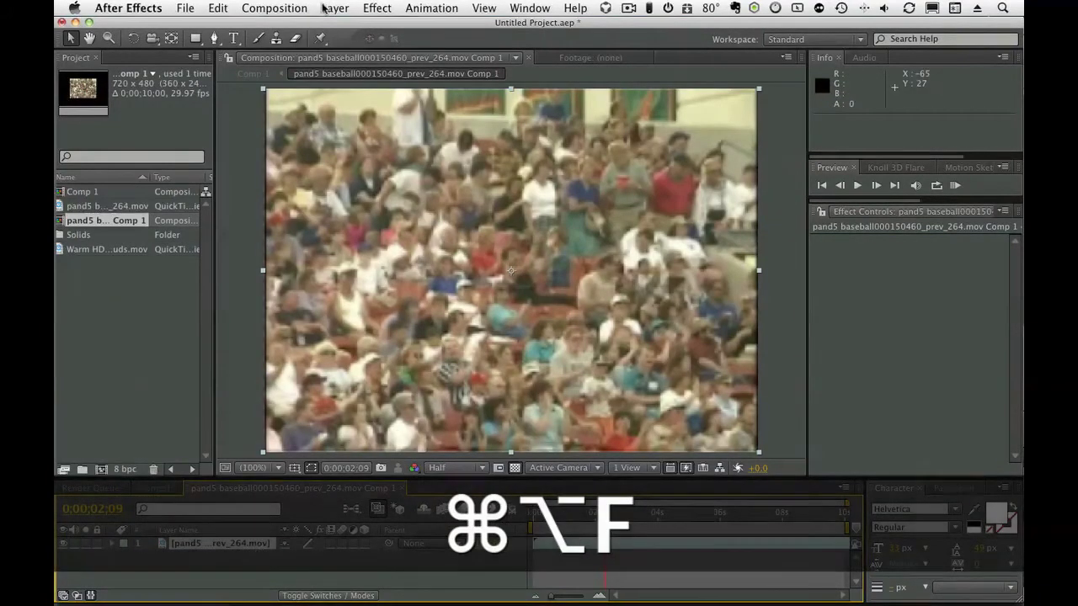
Step: Apply a Tint effect to the crowd clip and map white to cyan 11D1F4
left_click(376, 8)
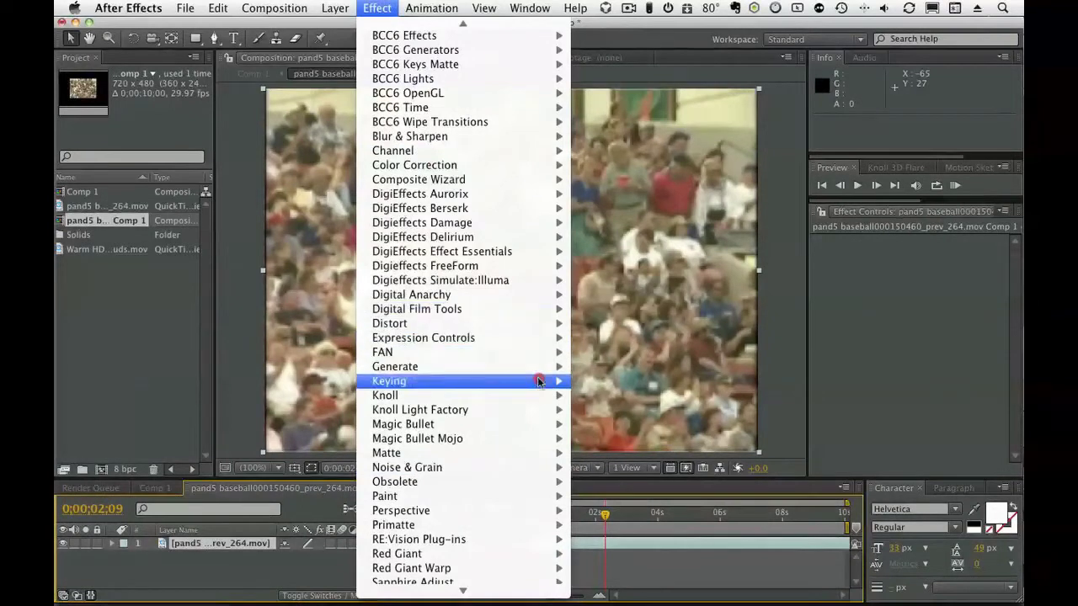
mouse_move(539, 165)
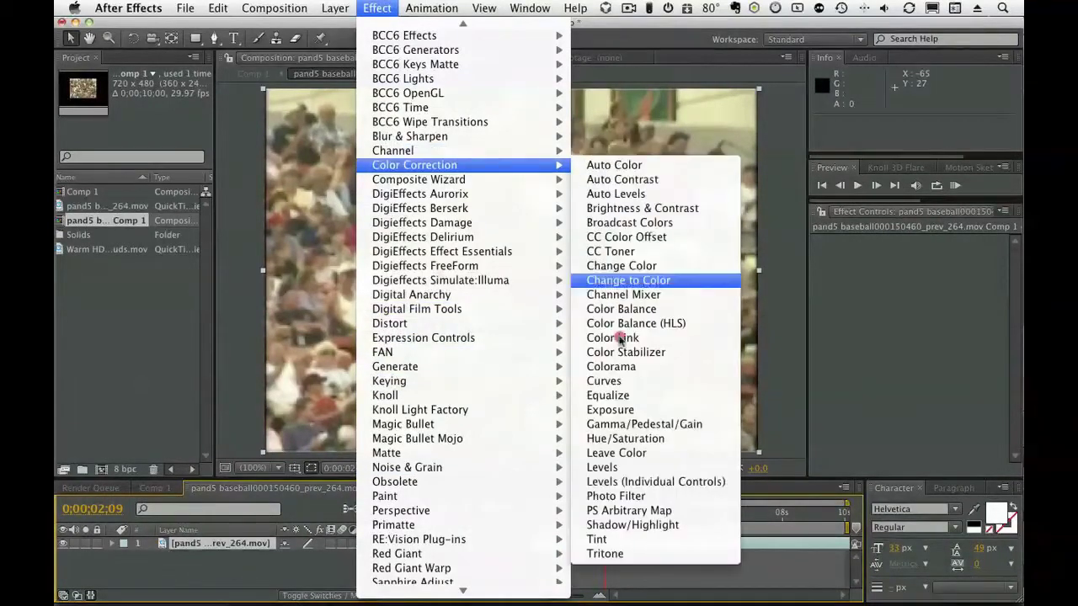
left_click(631, 542)
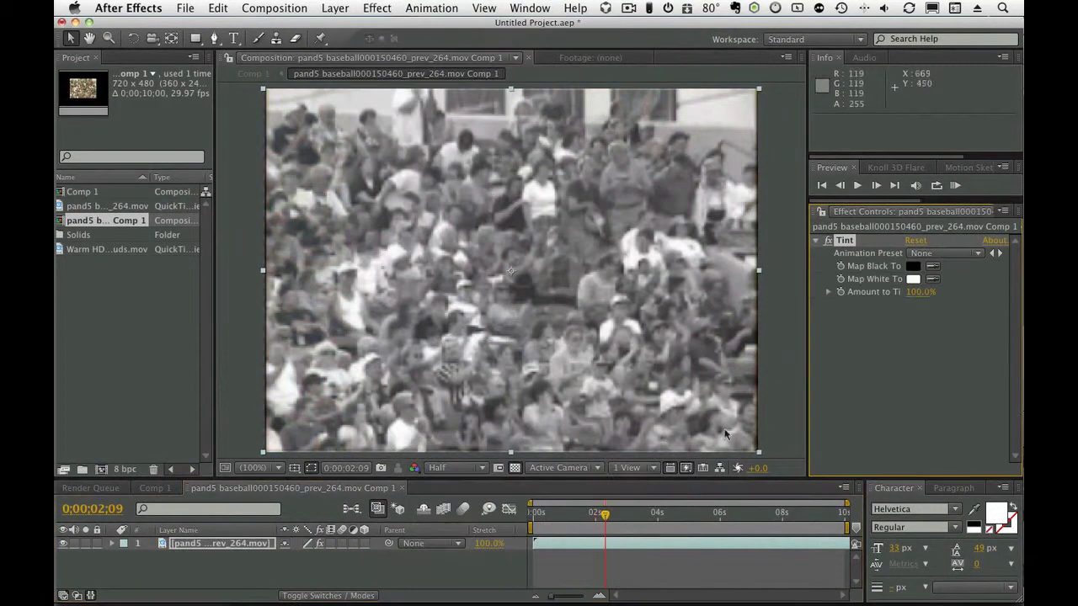
left_click(914, 279)
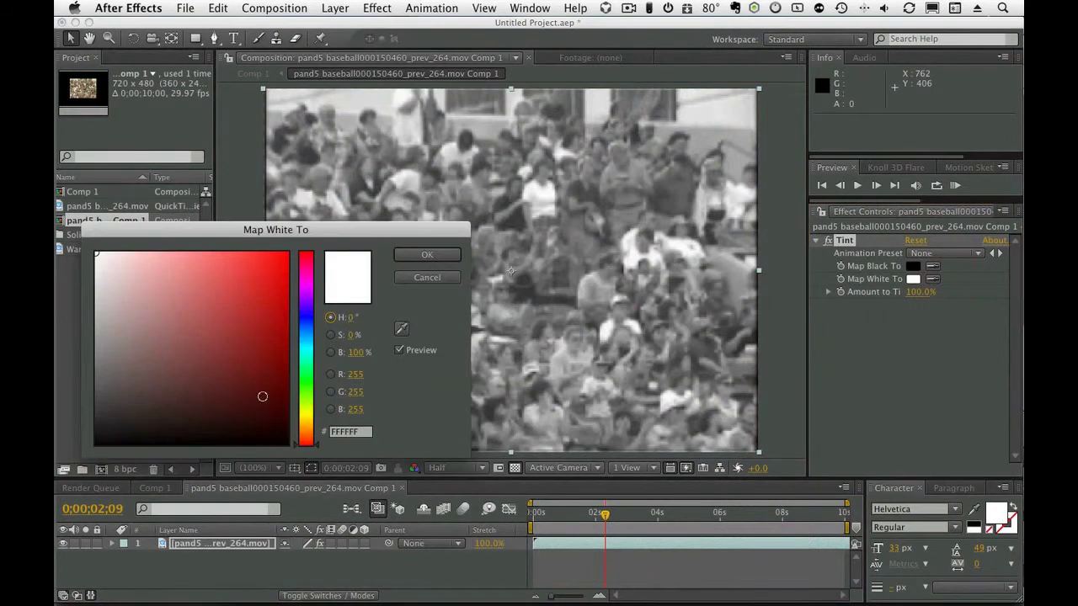
left_click_drag(311, 365, 302, 347)
mouse_move(253, 261)
left_mouse_down()
mouse_move(272, 260)
mouse_move(253, 258)
mouse_move(270, 261)
mouse_move(253, 271)
left_mouse_up()
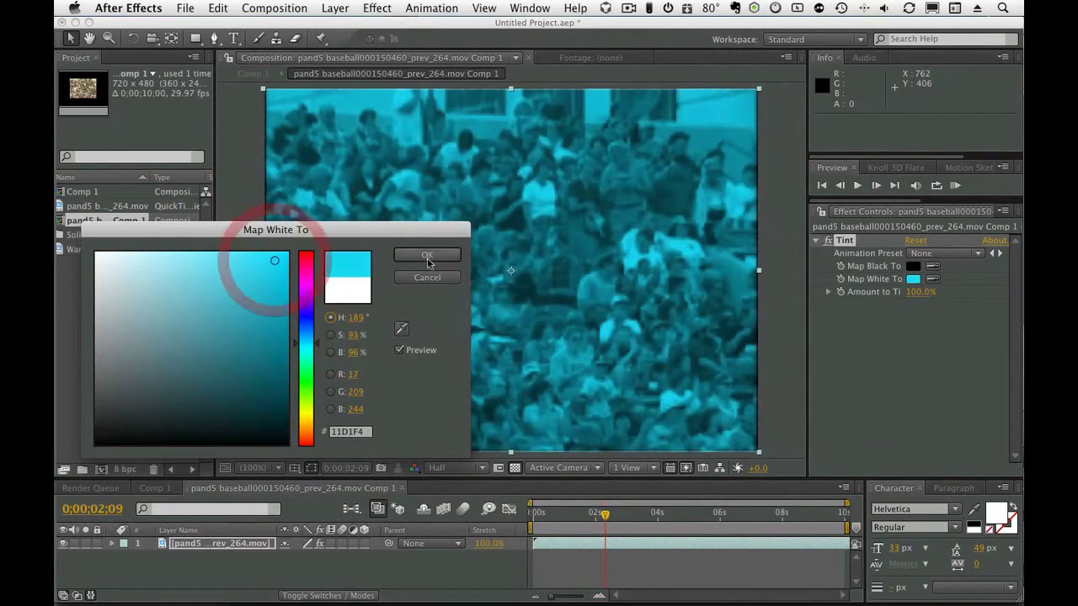
left_click(427, 254)
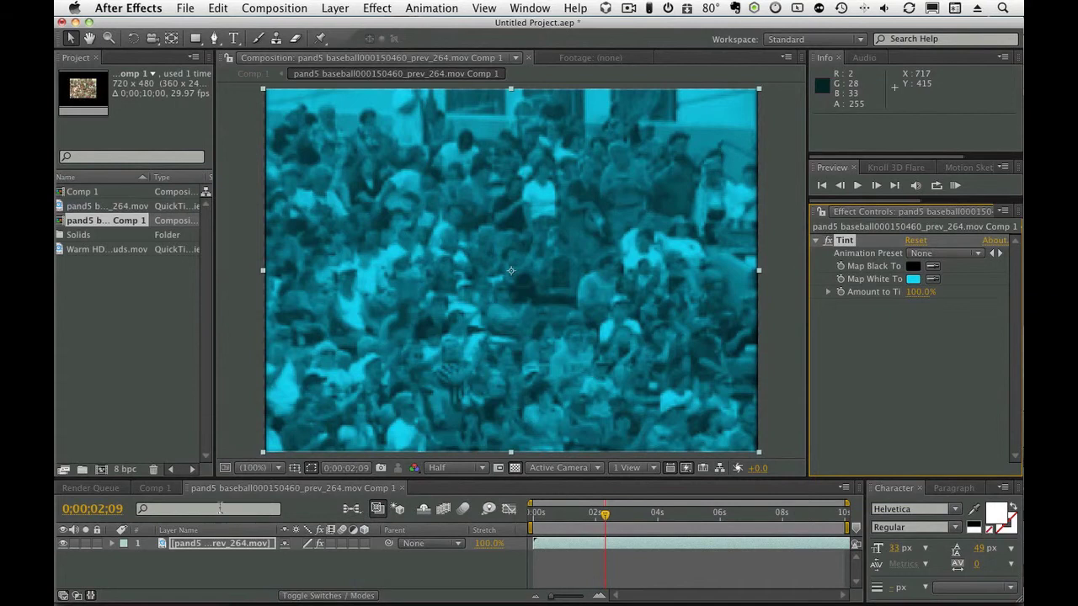
Step: Rename the crowd composition "our fans" in its composition settings
key("super+k")
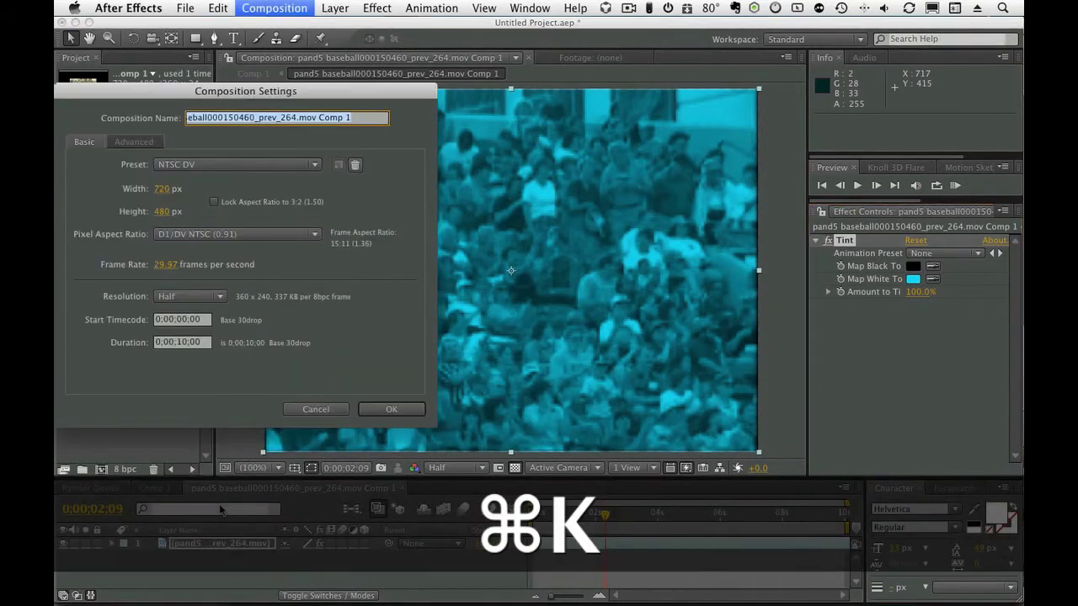
type("our fans")
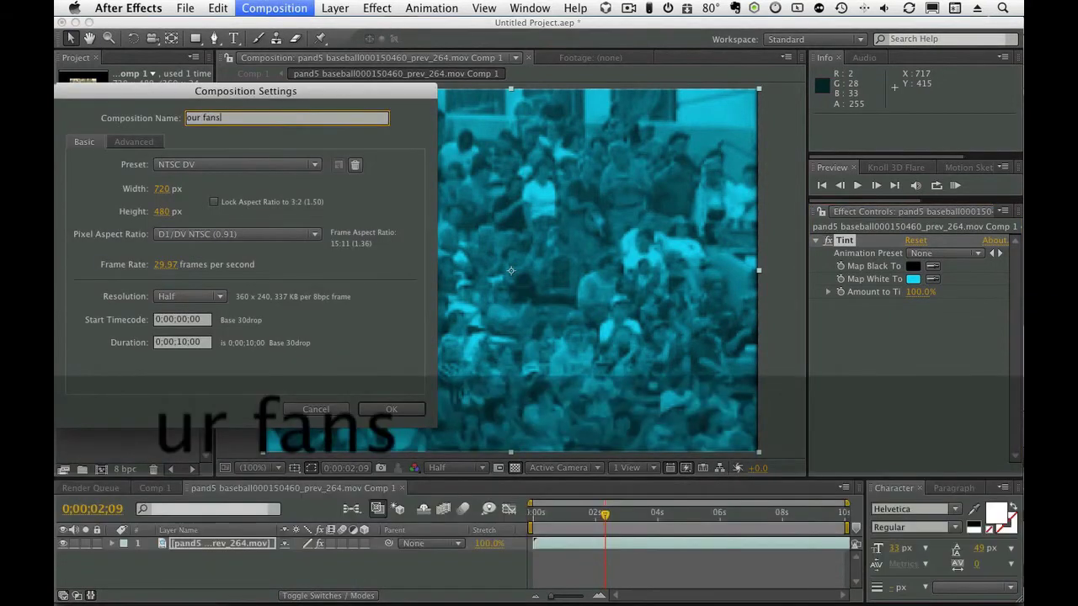
key("Return")
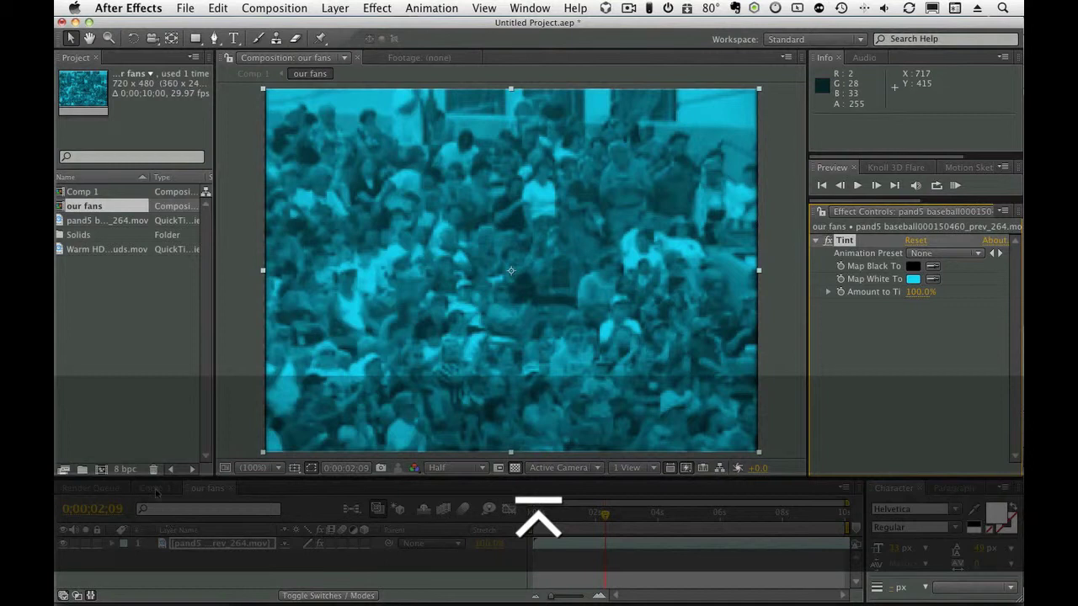
Step: Return to Comp 1, then mute and hide the our fans layer
left_click(154, 489)
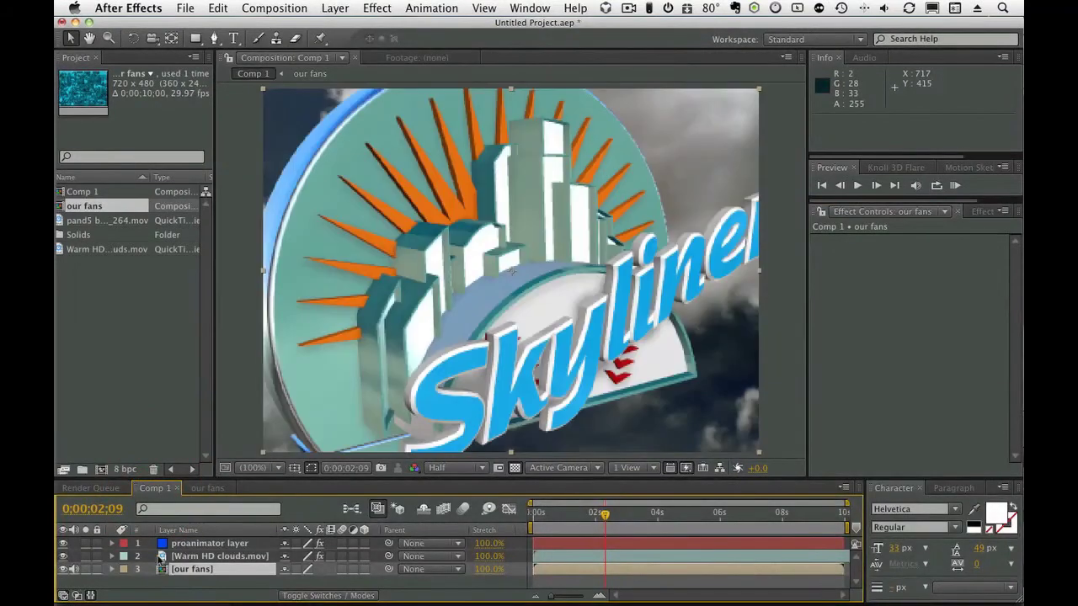
left_click(74, 569)
left_click(62, 570)
Step: Assign the our fans layer to Layer Map 2 of the ProAnimator effect on the proanimator layer
left_click(181, 545)
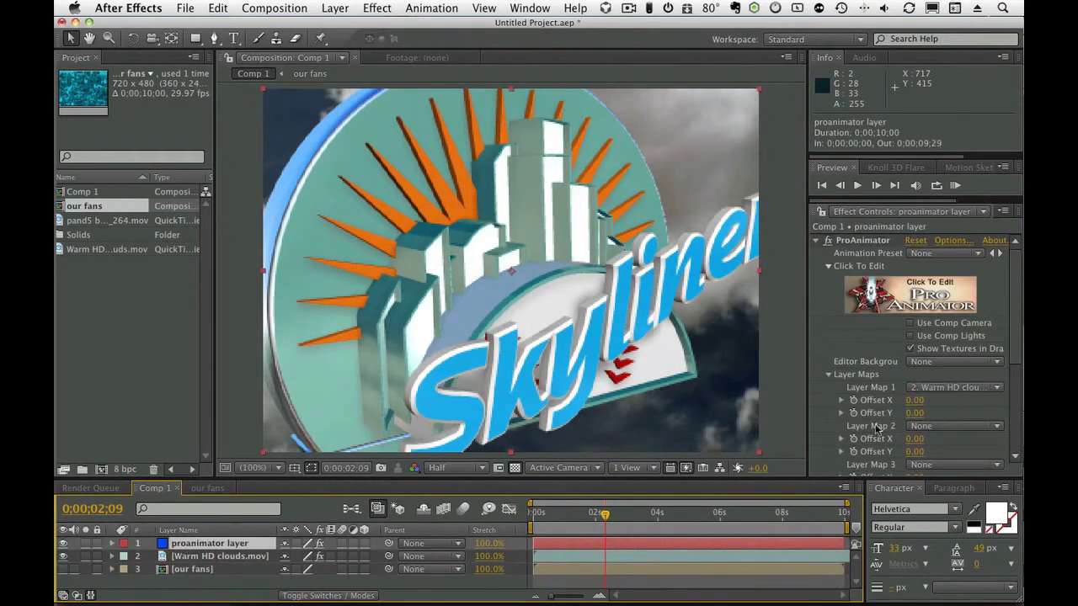
left_click(940, 425)
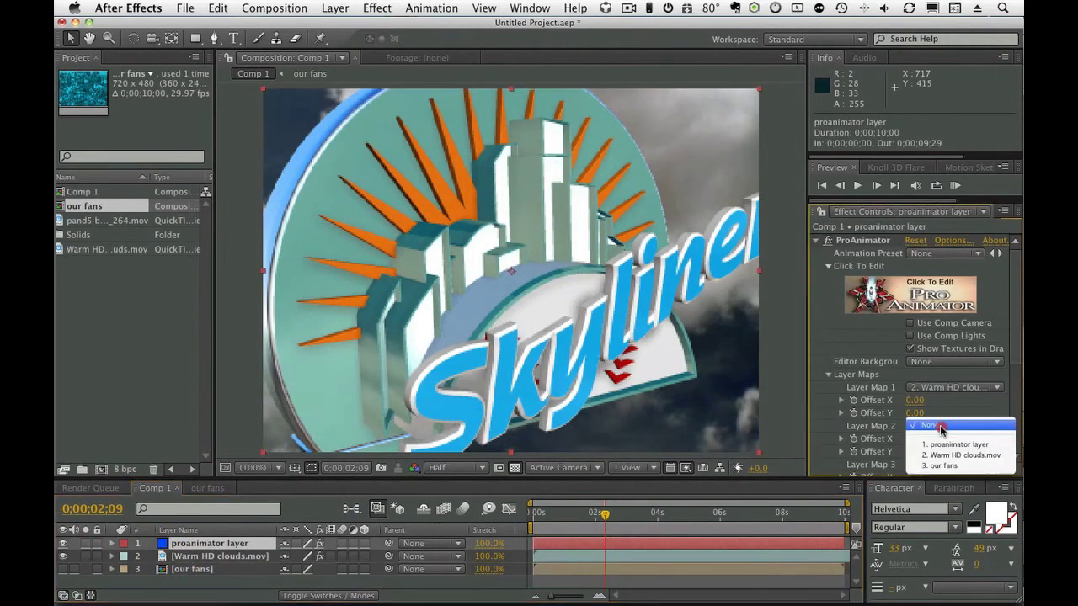
left_click(938, 467)
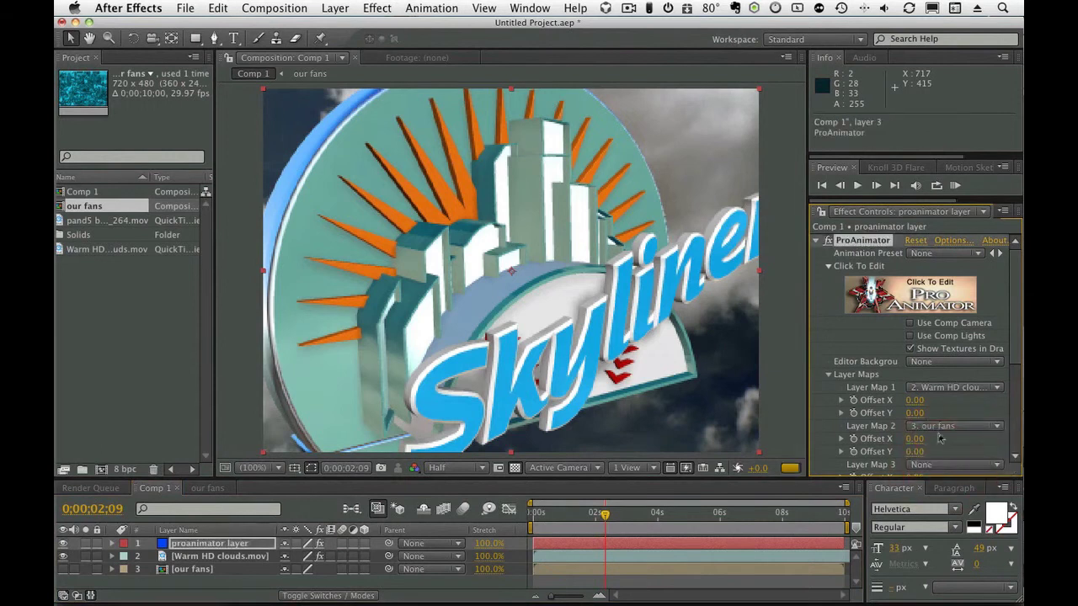
Step: Open the ProAnimator editor, select the Skyliners lettering, and show its material set-up
left_click(924, 297)
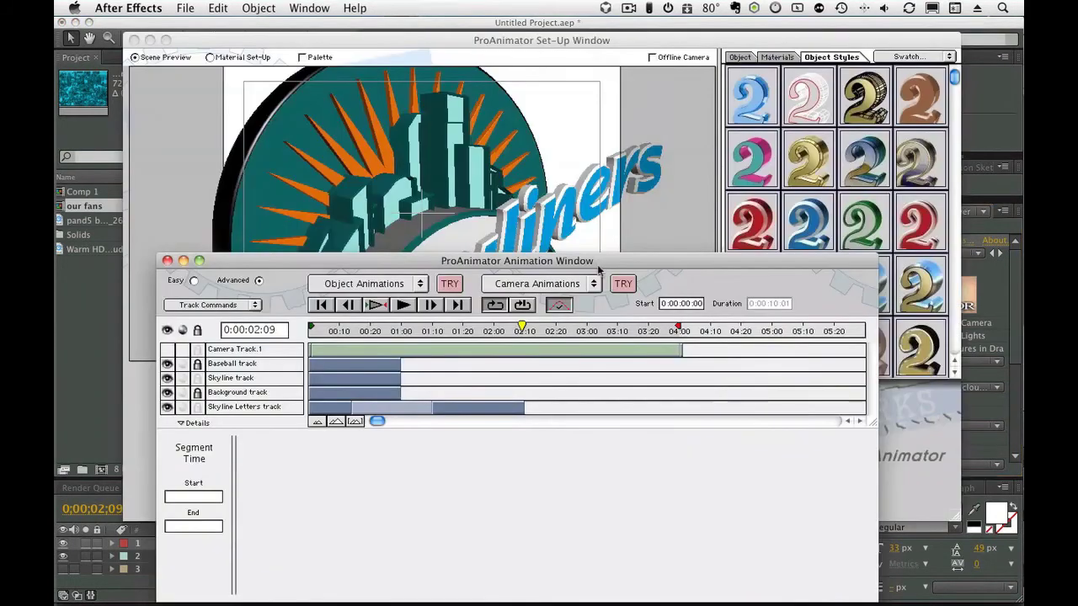
left_click_drag(601, 272, 590, 359)
left_click(179, 292)
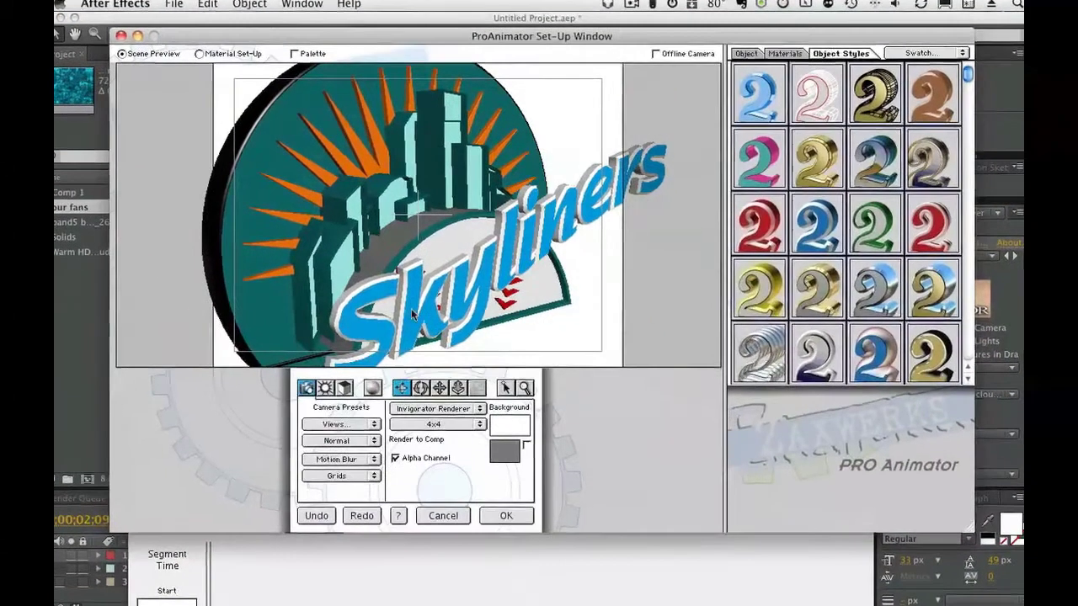
left_click(410, 307)
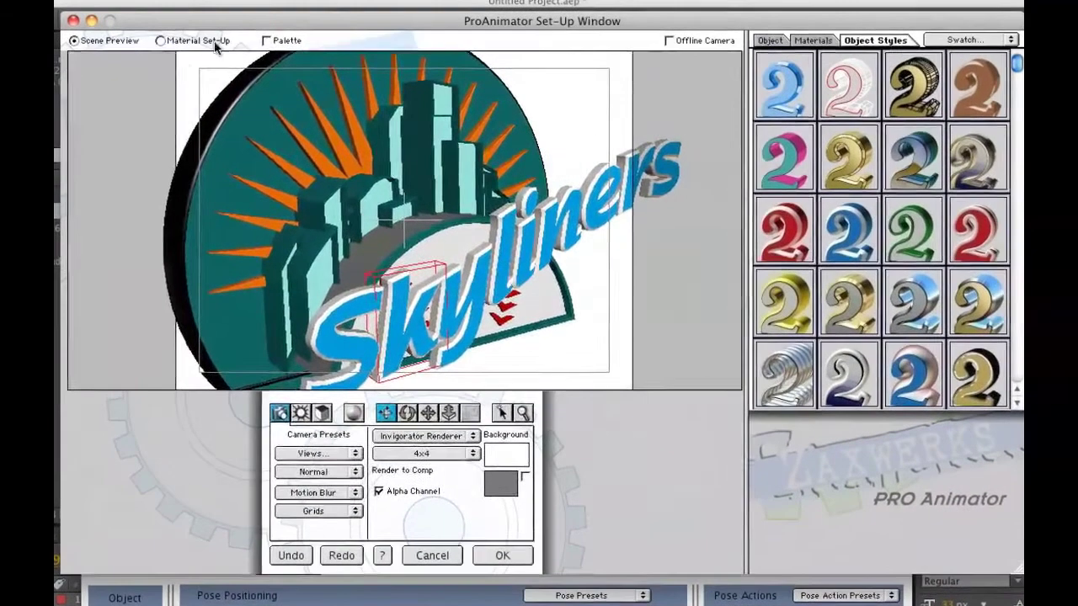
left_click(234, 47)
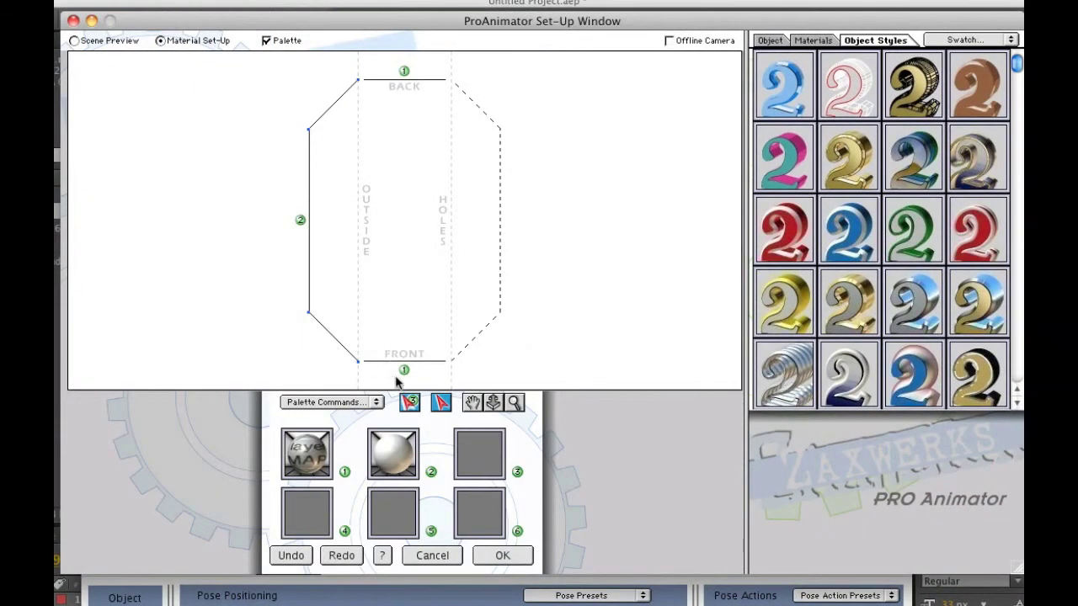
Step: Use Layer Map 2 as the color texture of the lettering's Blue.2 front material
left_click(306, 453)
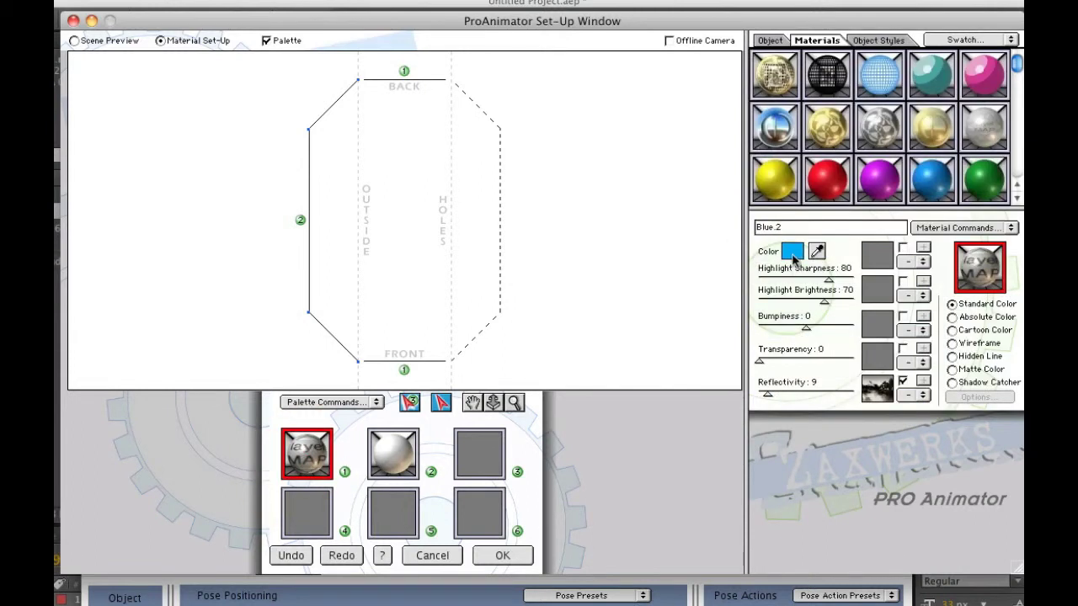
left_click(911, 261)
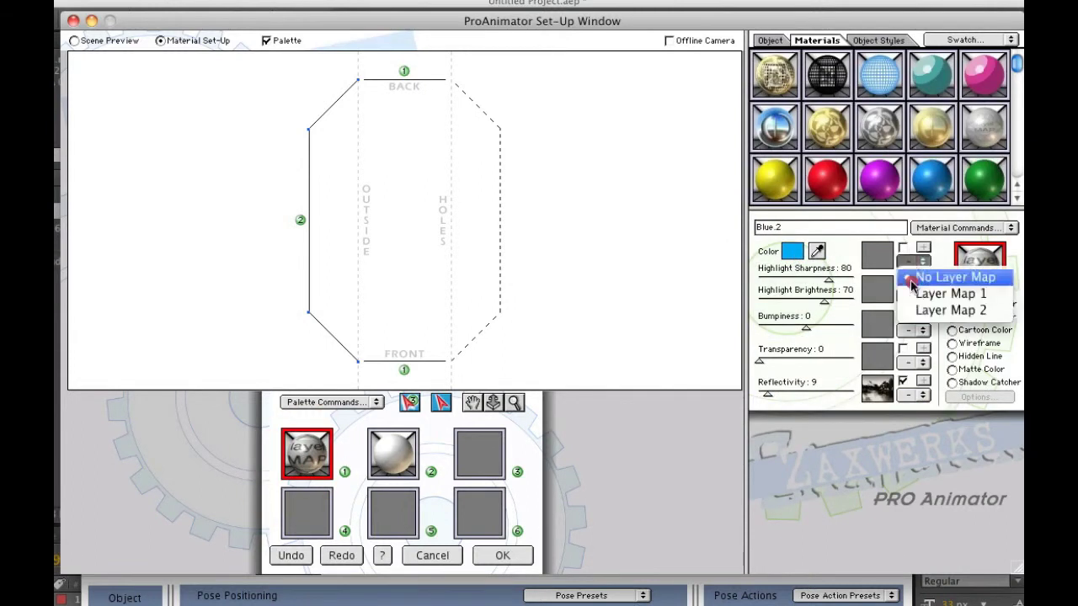
left_click(909, 309)
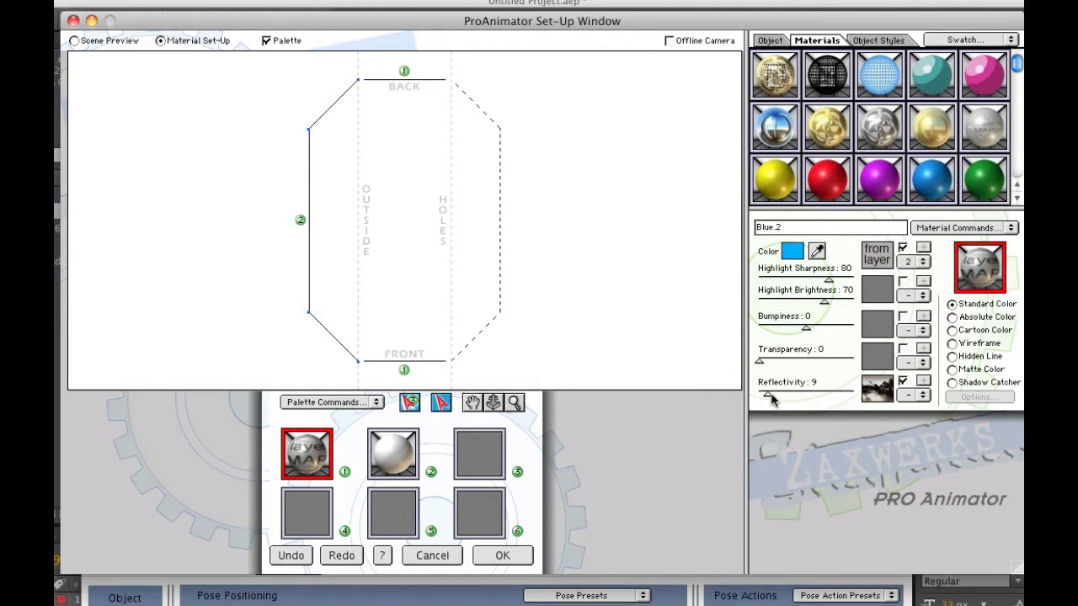
Step: Use Layer Map 1 as the Blue.2 material's reflection with reflectivity 19, apply the changes, and preview the logo at different times
left_click_drag(771, 400, 777, 399)
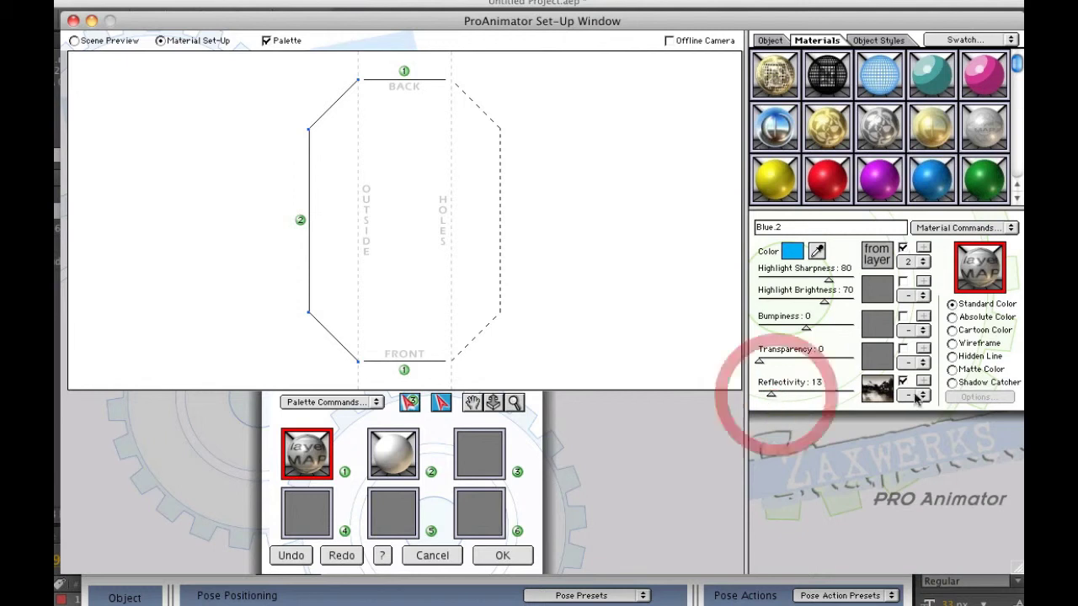
left_click_drag(923, 394, 923, 428)
left_click_drag(771, 395, 776, 396)
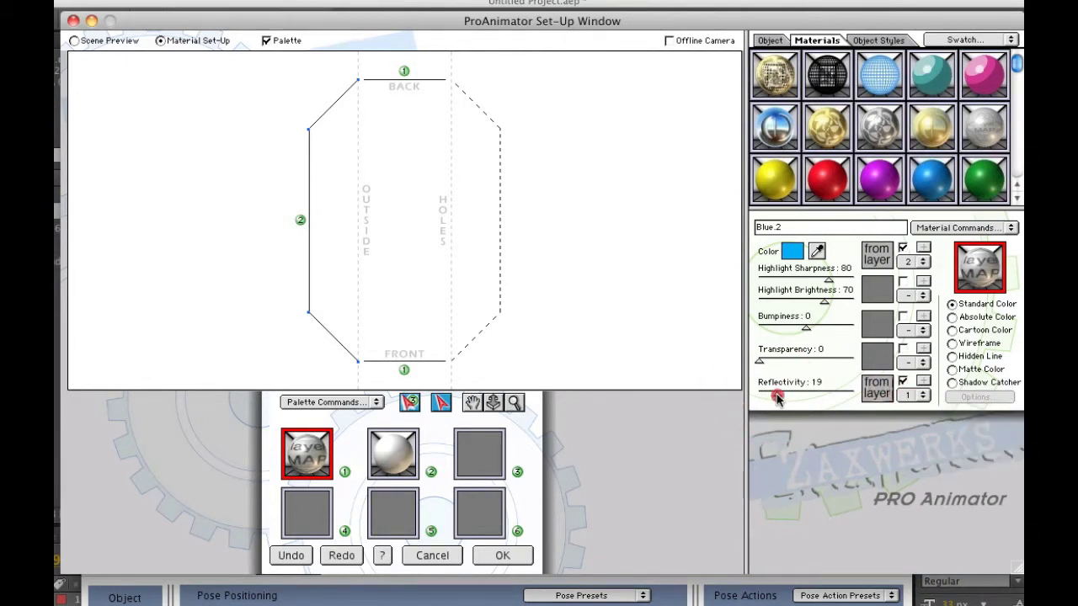
left_click(503, 556)
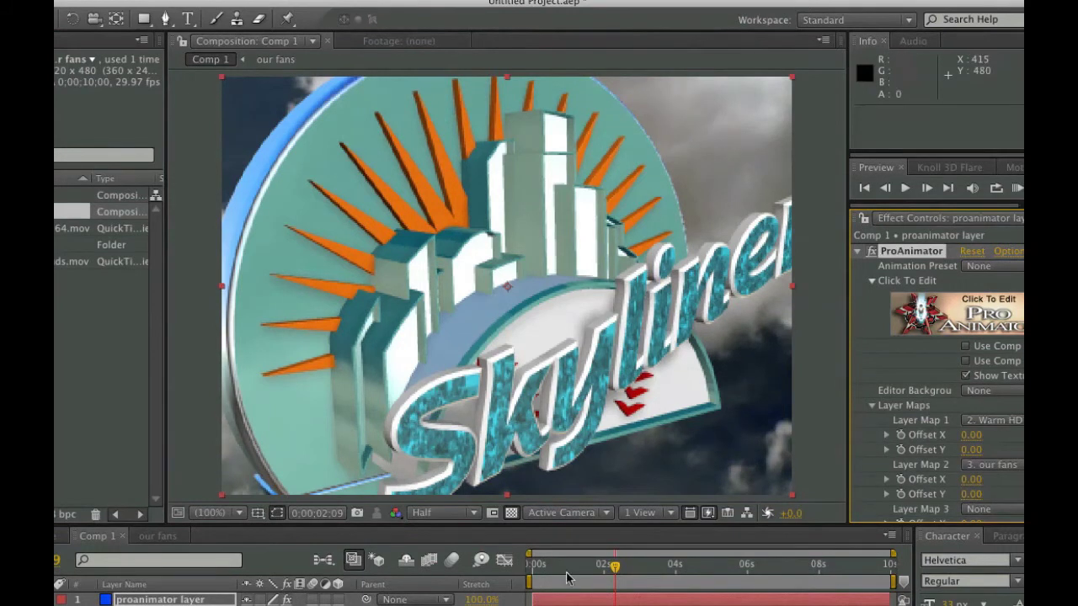
left_click(632, 569)
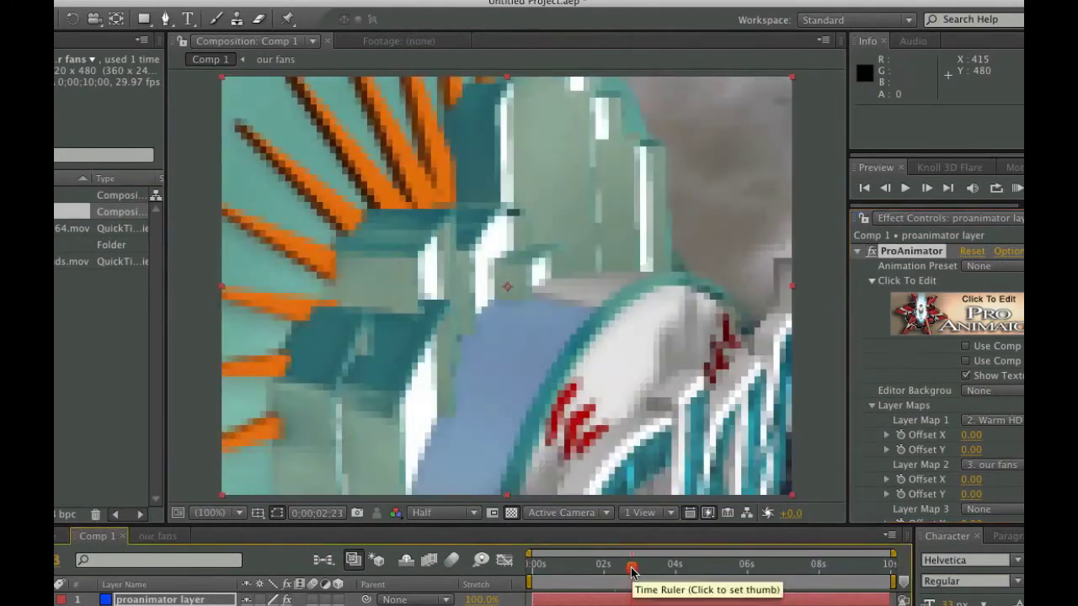
left_click(603, 566)
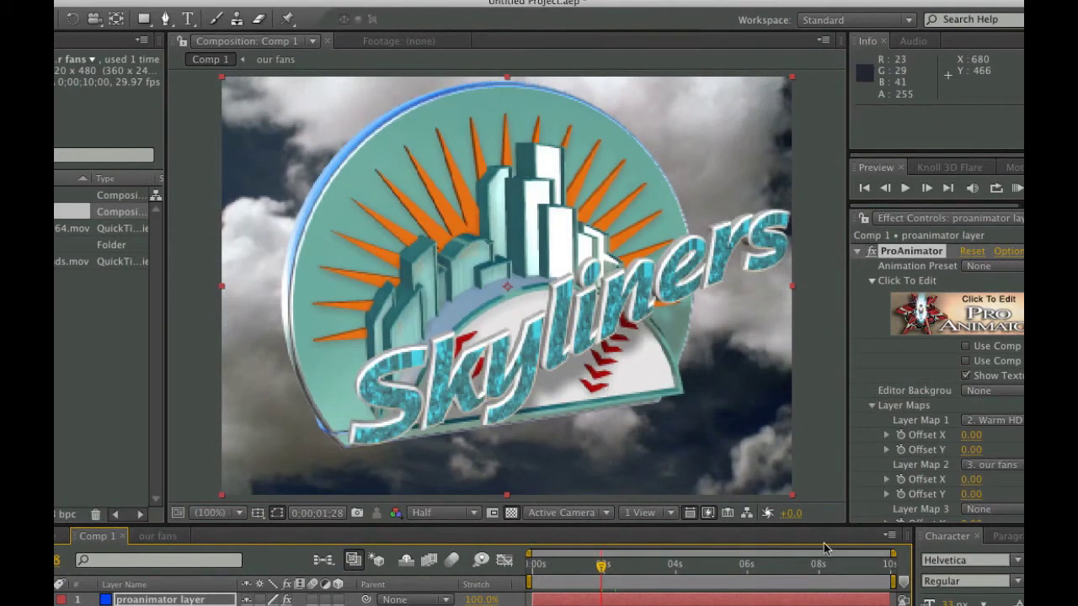
left_click_drag(600, 571, 581, 571)
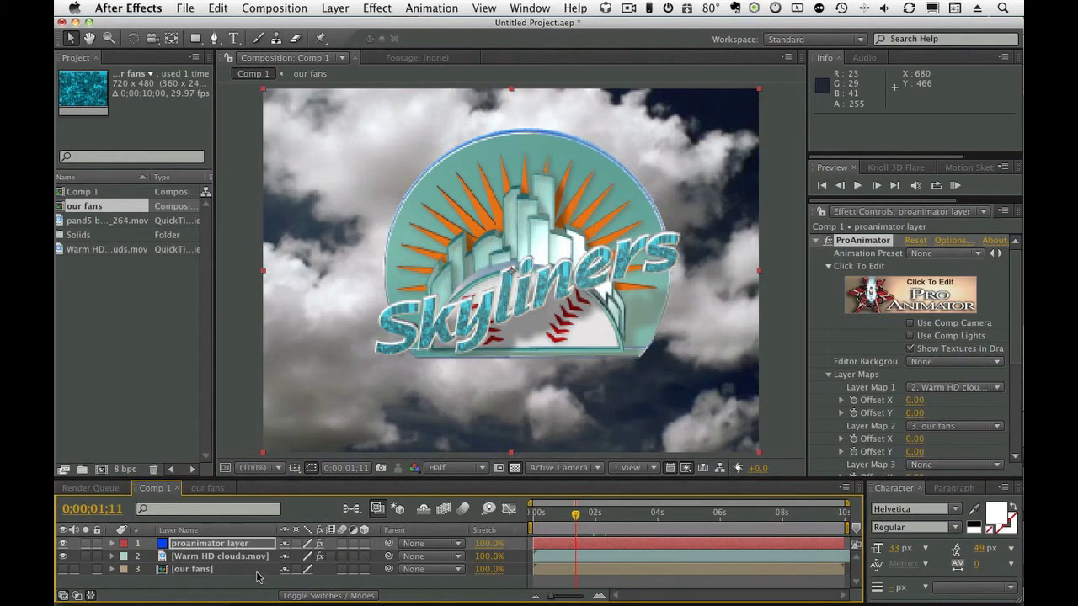
Step: Add a Box Blur to the crowd clip inside our fans, with blur radius 3.0 and Repeat Edge Pixels enabled
double_click(169, 571)
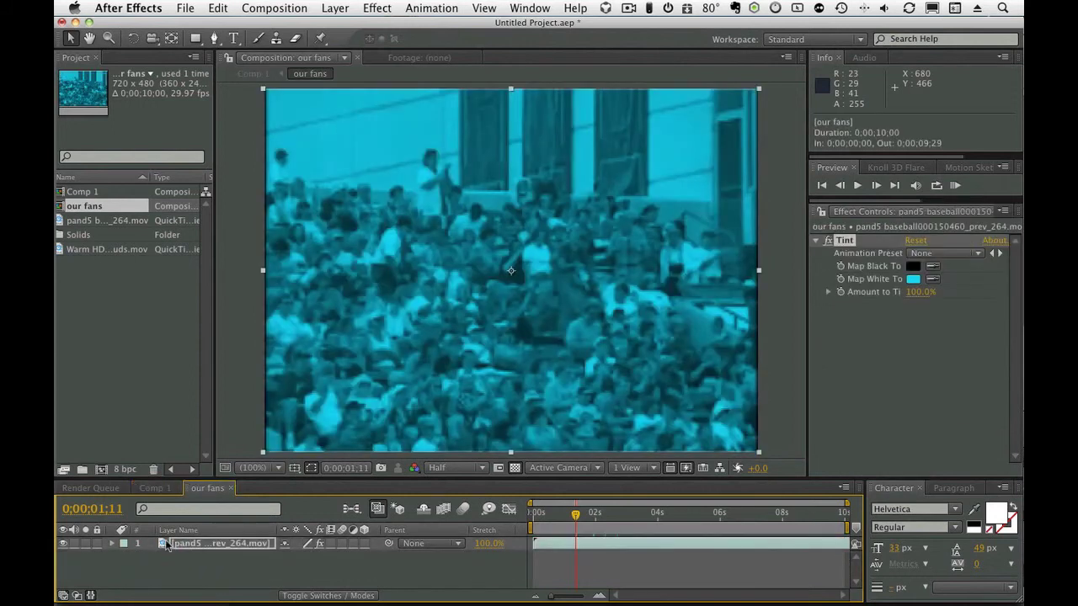
left_click(168, 545)
left_click(376, 7)
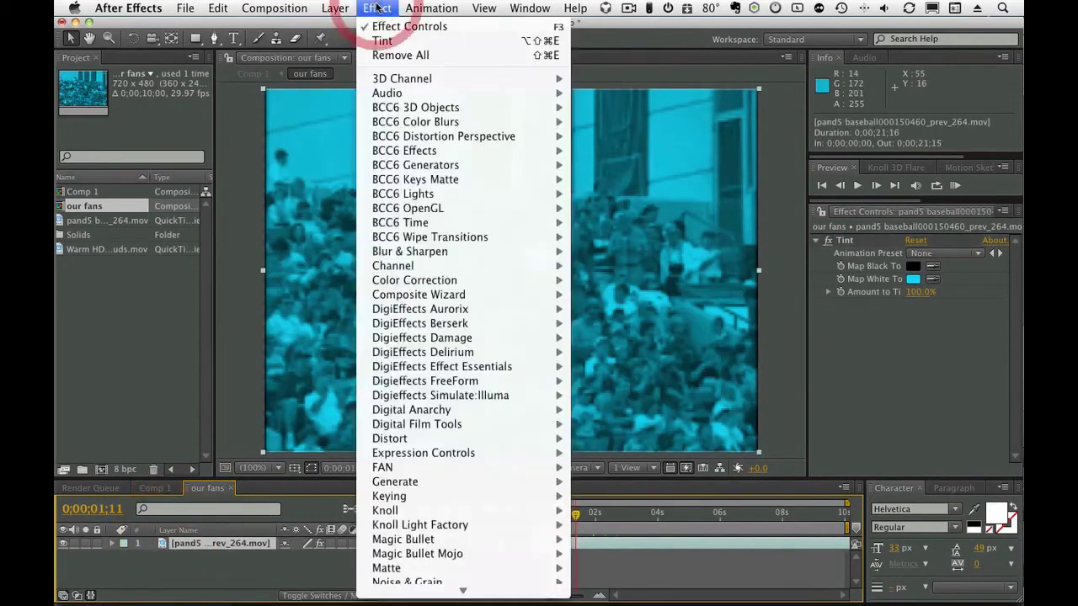
mouse_move(425, 251)
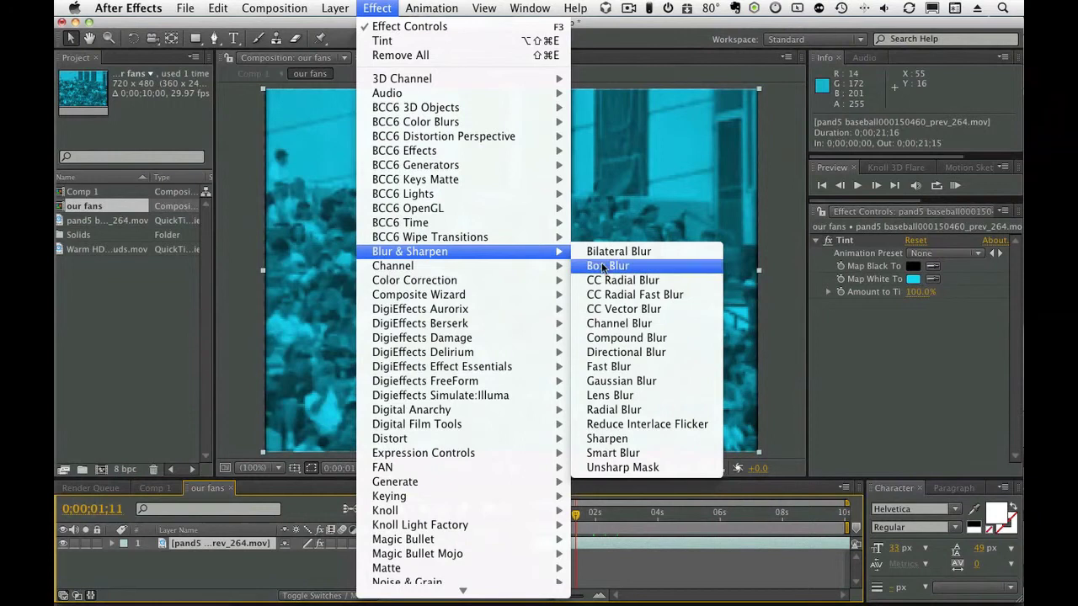
left_click(605, 266)
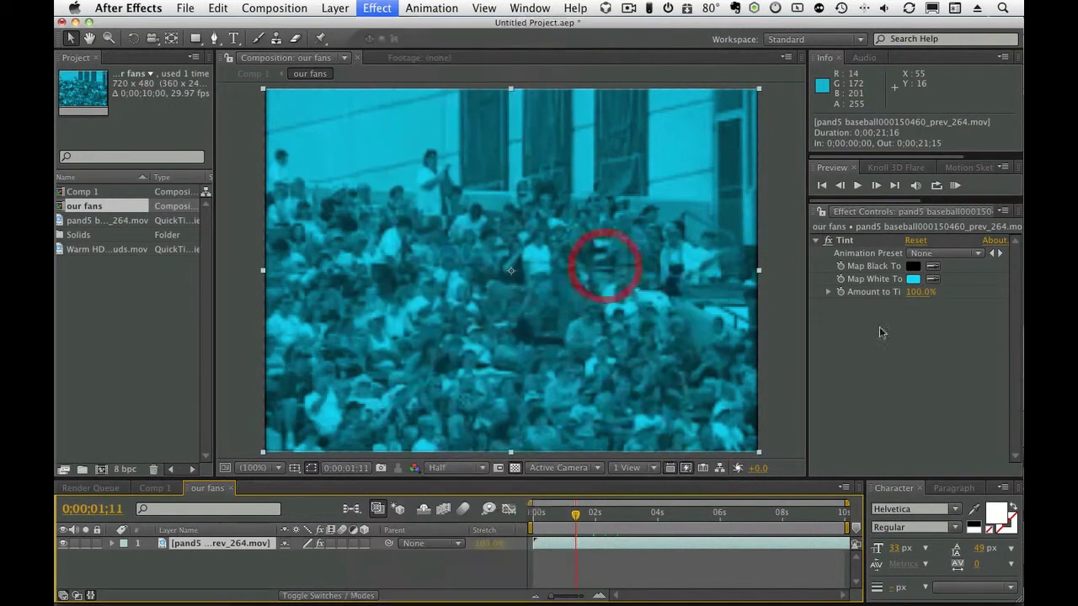
left_click_drag(906, 334, 911, 331)
left_click(908, 371)
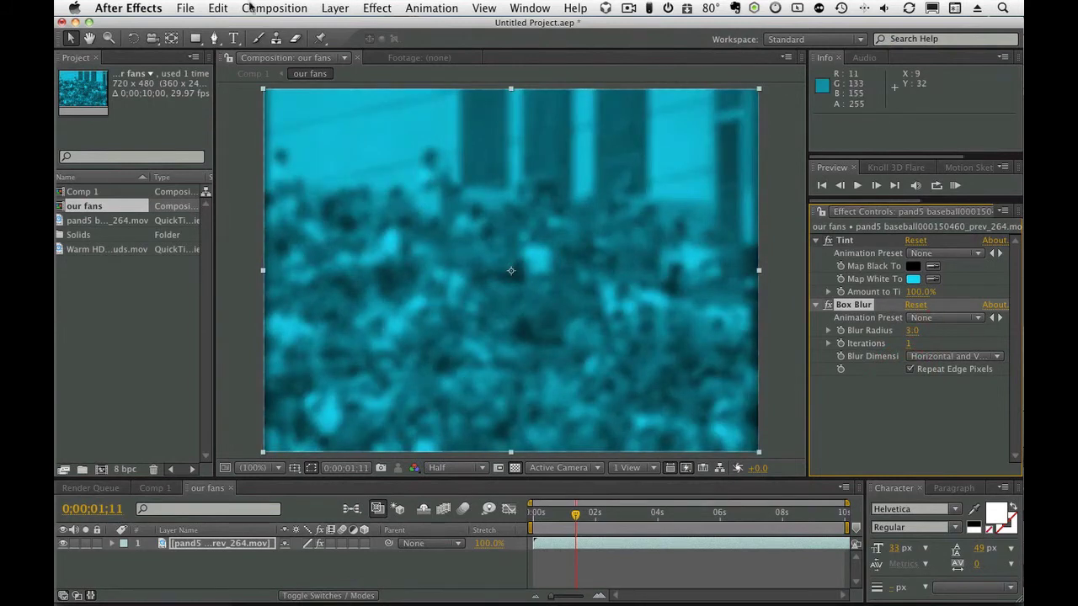
Step: Add an S_Glow with threshold 0.36 to the crowd clip, and check the logo in Comp 1 at 0;00;02;03
left_click(377, 9)
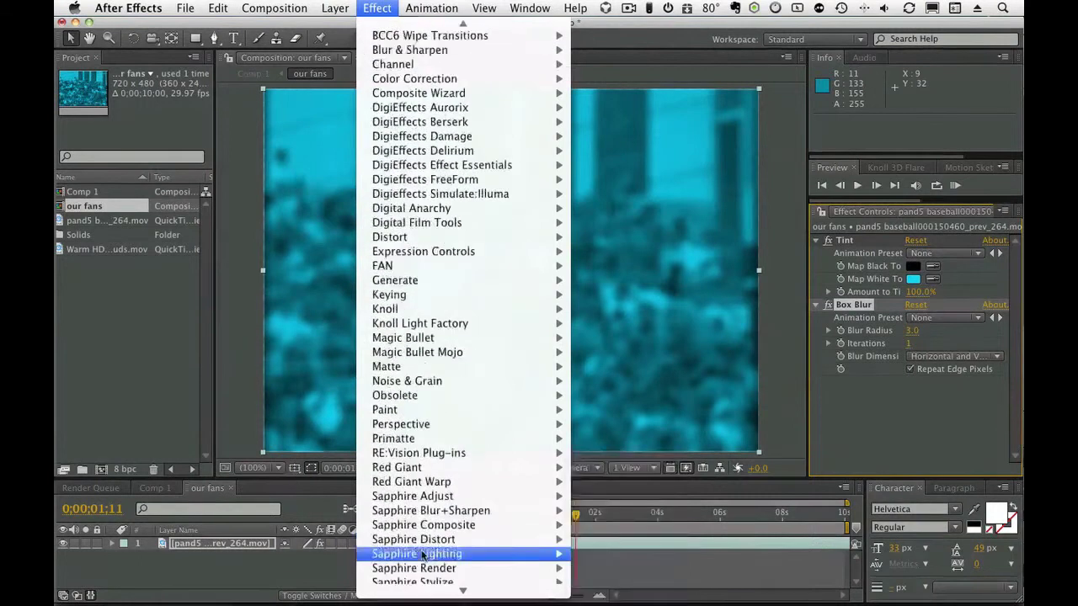
mouse_move(417, 554)
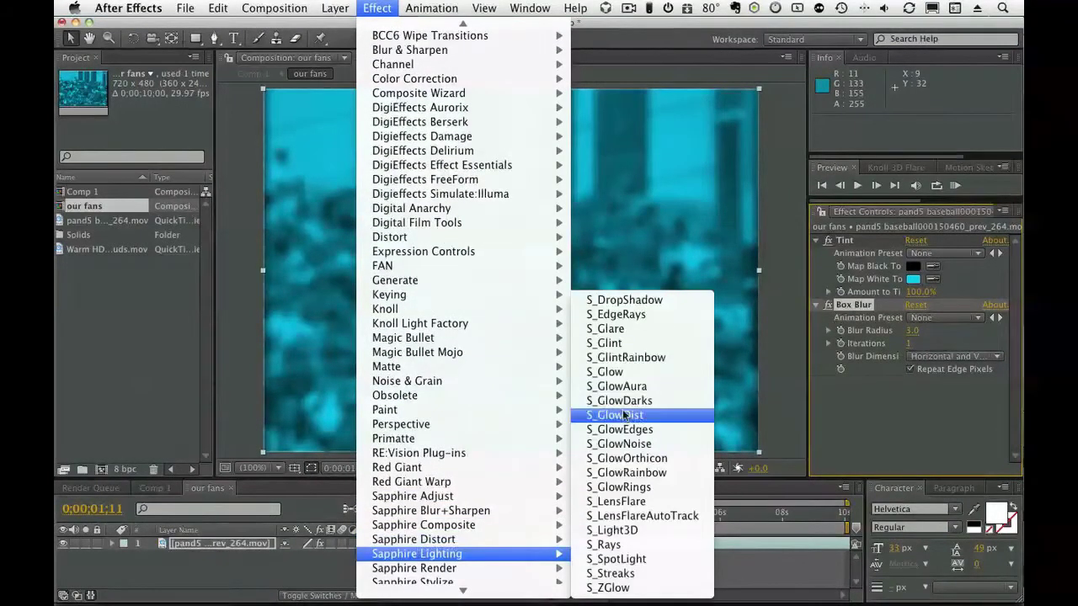
left_click(629, 374)
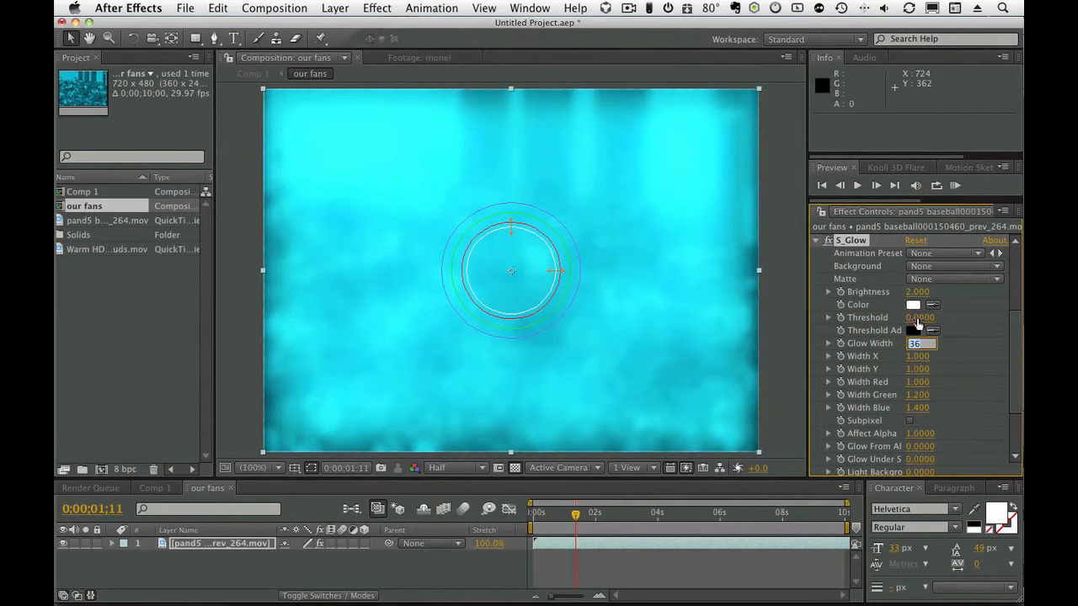
left_click_drag(913, 318, 885, 313)
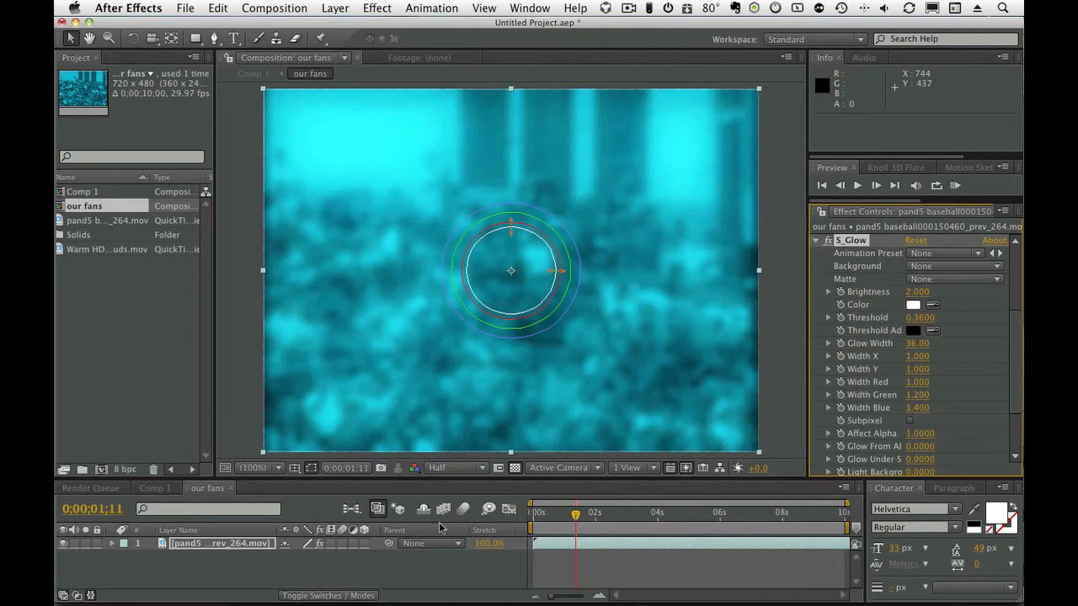
left_click(153, 488)
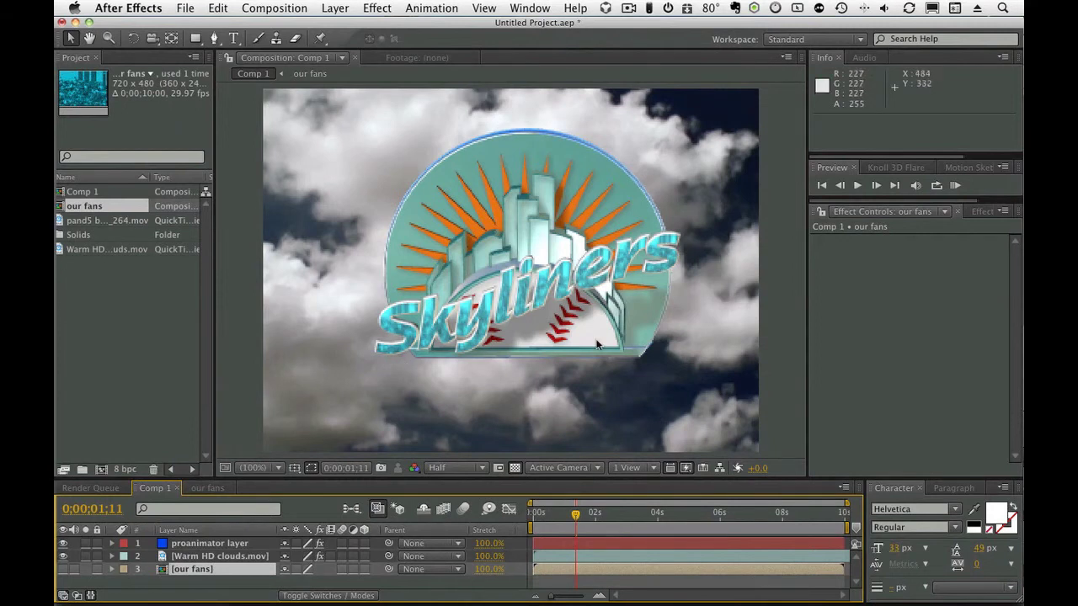
left_click_drag(576, 517, 598, 515)
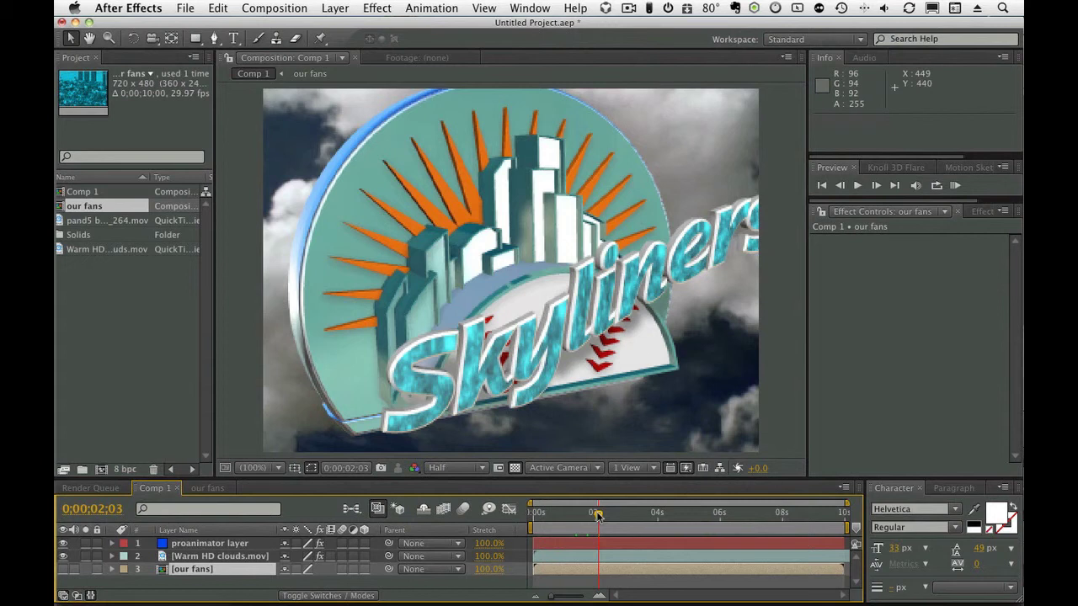
Step: Create a new 720 x 480 NTSC DV composition lasting ten seconds and add a full-size orange solid to it
left_click(274, 7)
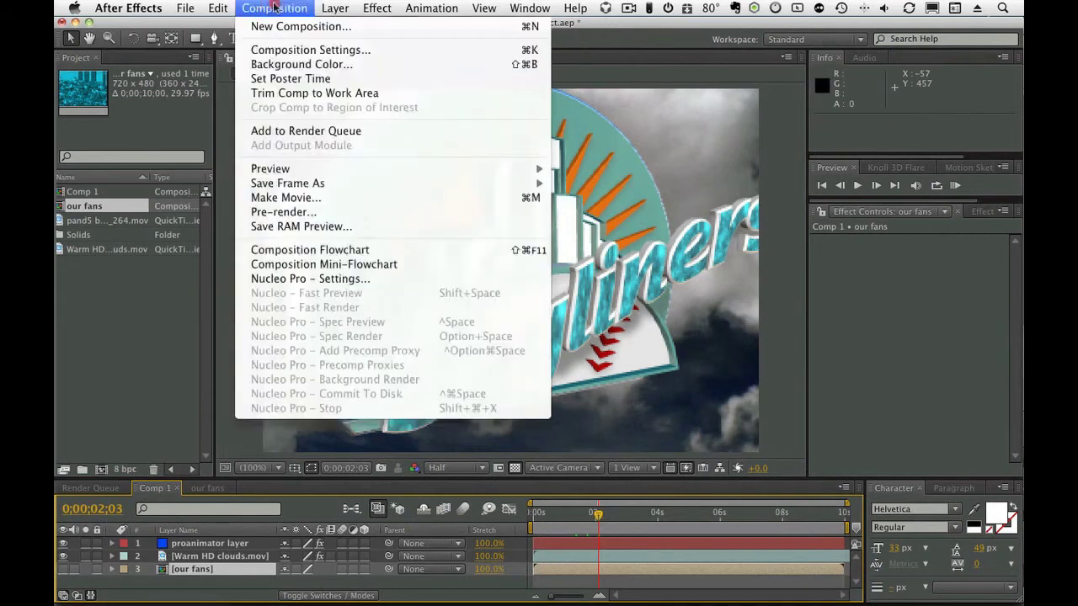
left_click(278, 26)
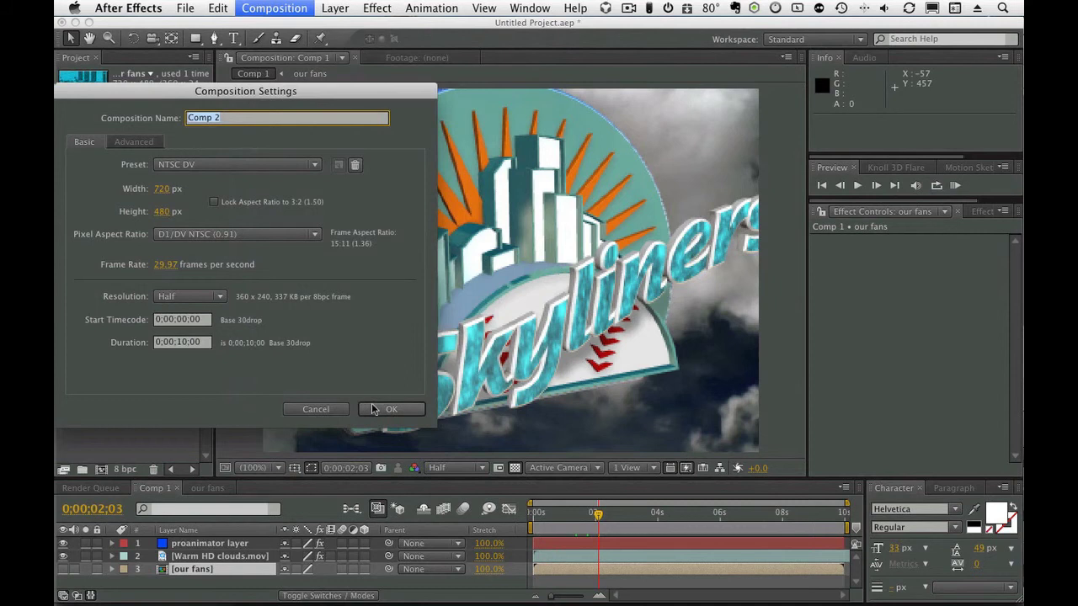
left_click(373, 407)
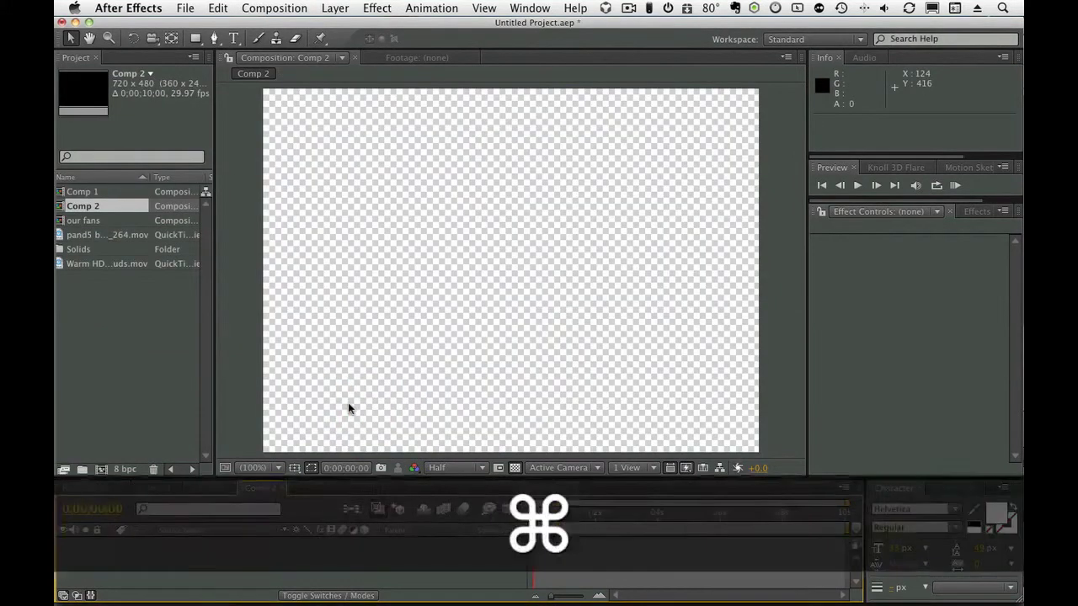
key("super+y")
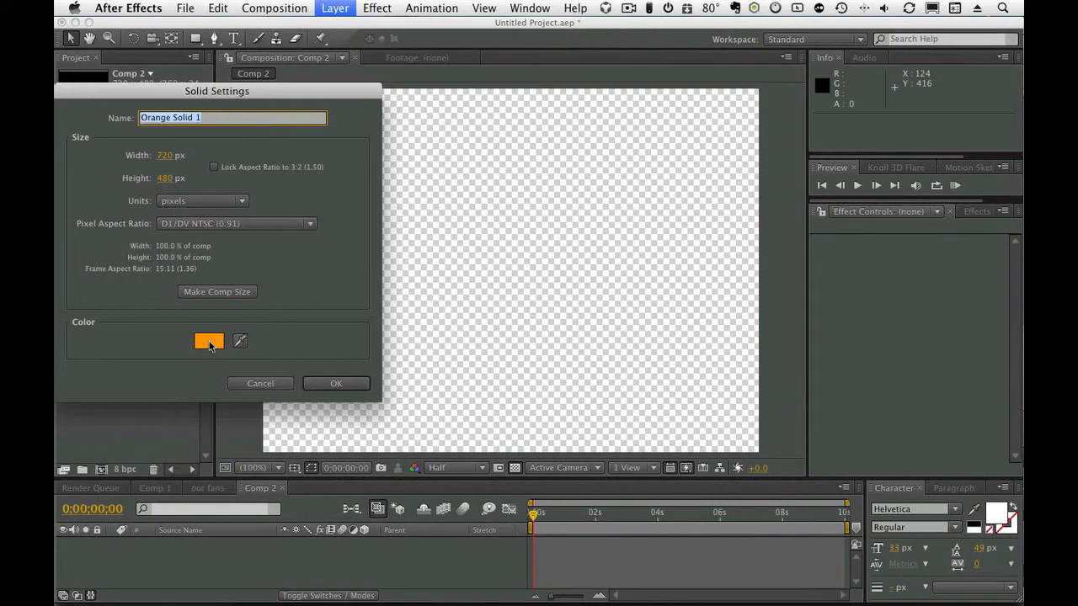
left_click(336, 383)
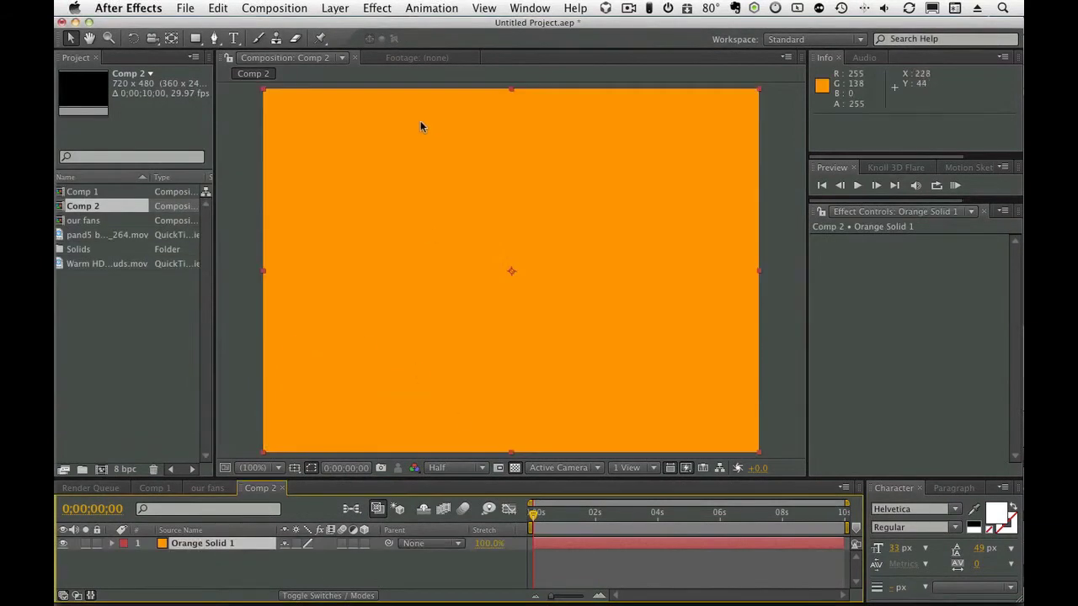
Step: Apply CC Light Sweep to the orange solid, with sweep intensity 68 and edge thickness 0
left_click(381, 10)
scroll(412, 421, "down", 5)
mouse_move(412, 323)
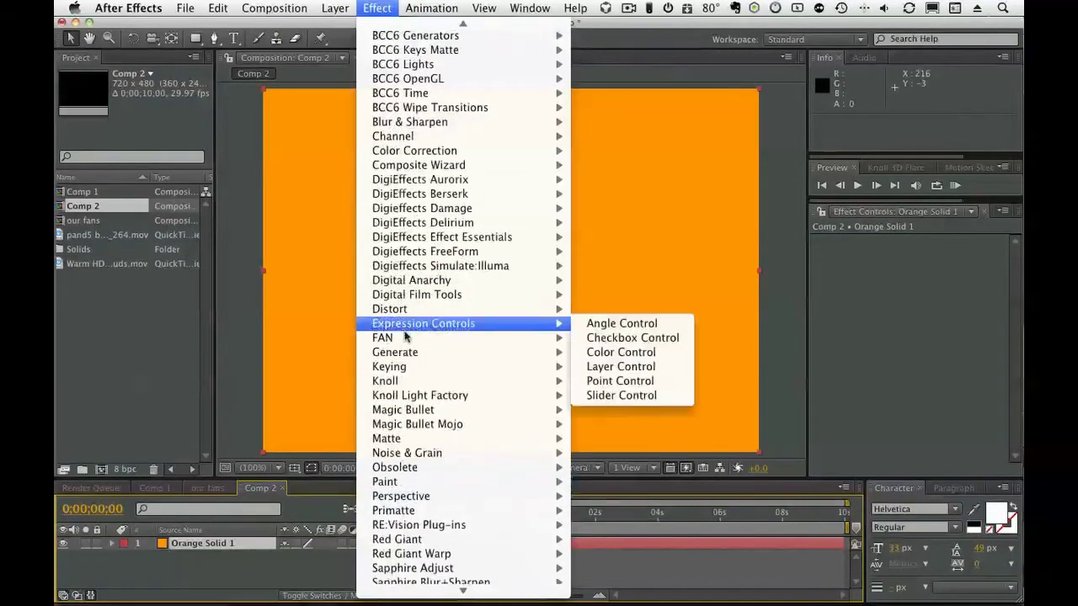
mouse_move(409, 352)
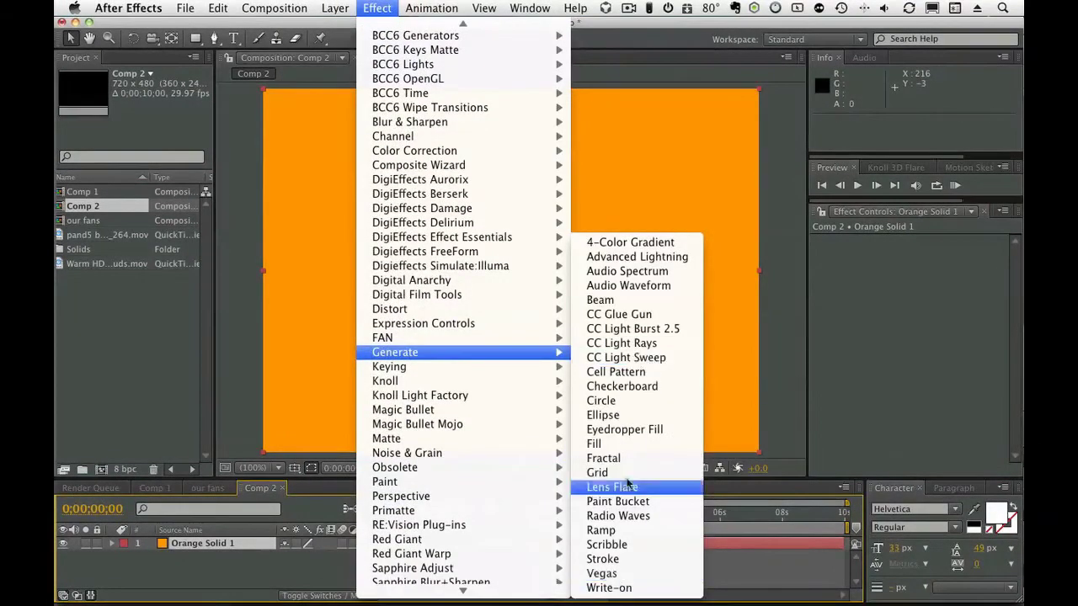
left_click(640, 358)
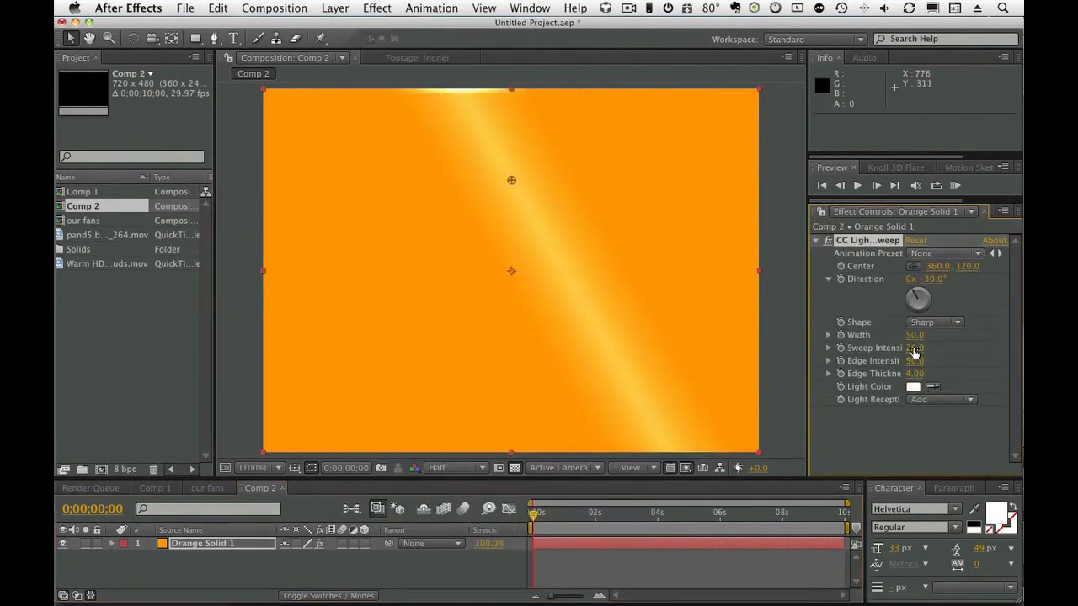
left_click_drag(914, 349, 869, 374)
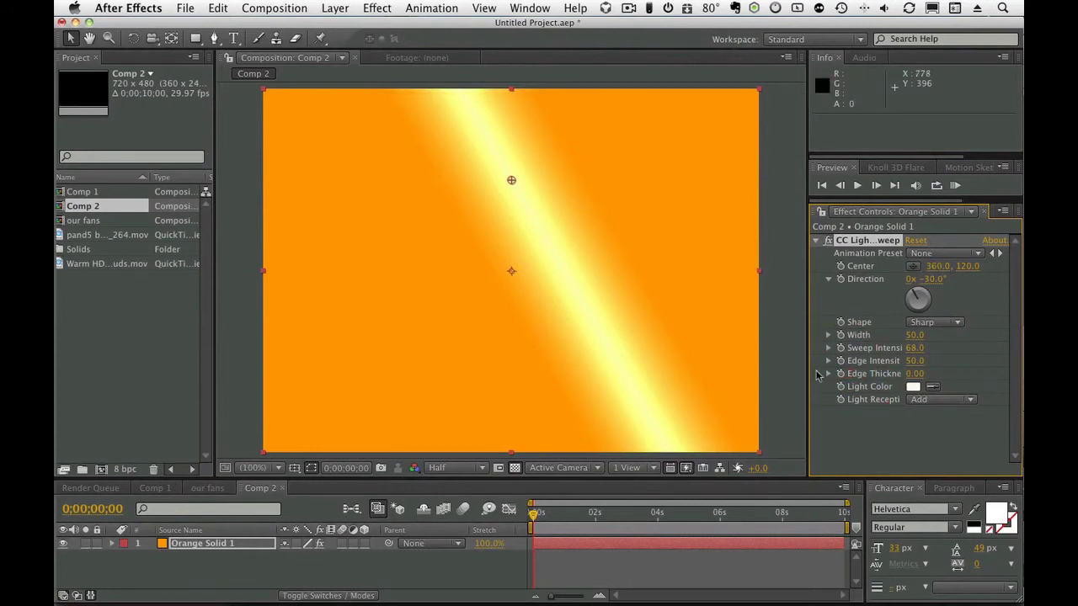
Step: Animate the light sweep's Center from -399, 120 at the start to 975, 120 at 0;00;02;28, and reveal its keyframes
left_click_drag(938, 268, 462, 356)
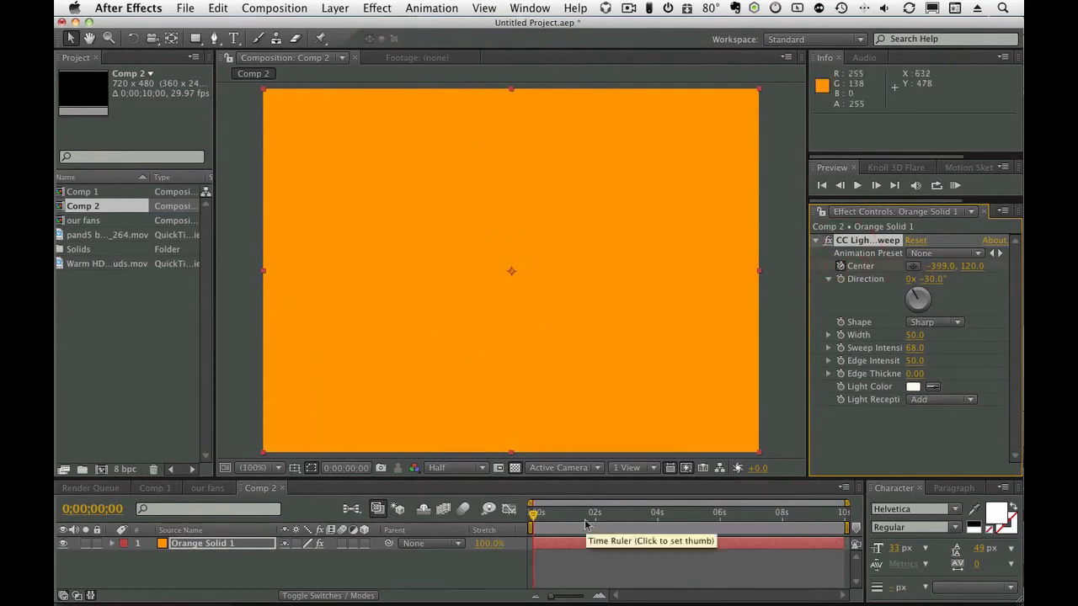
left_click_drag(589, 514, 624, 515)
left_click_drag(940, 268, 1069, 267)
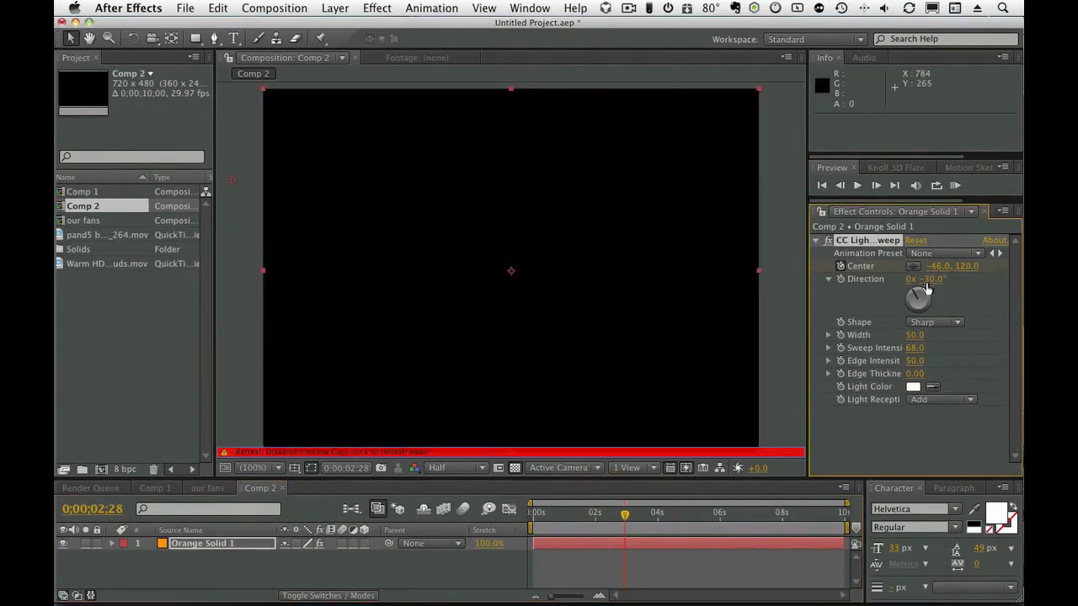
left_click_drag(940, 268, 1061, 268)
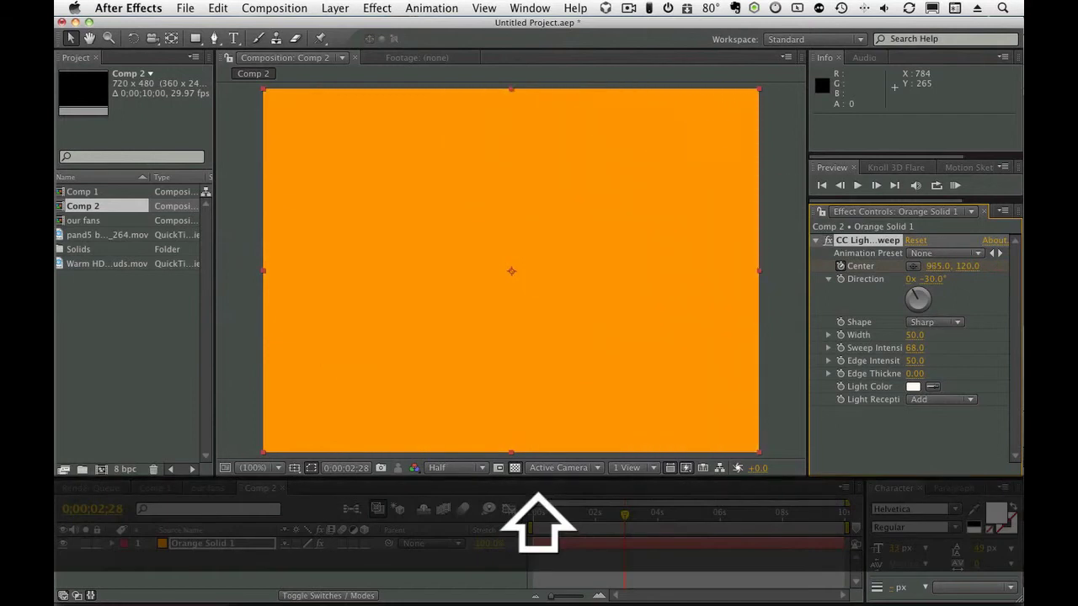
key("u")
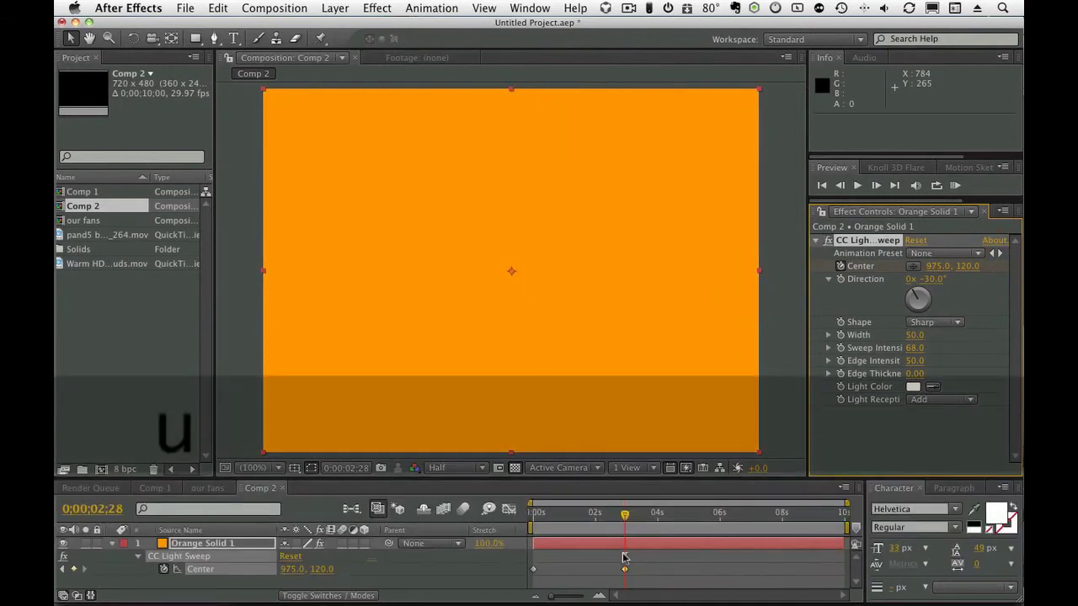
right_click(625, 570)
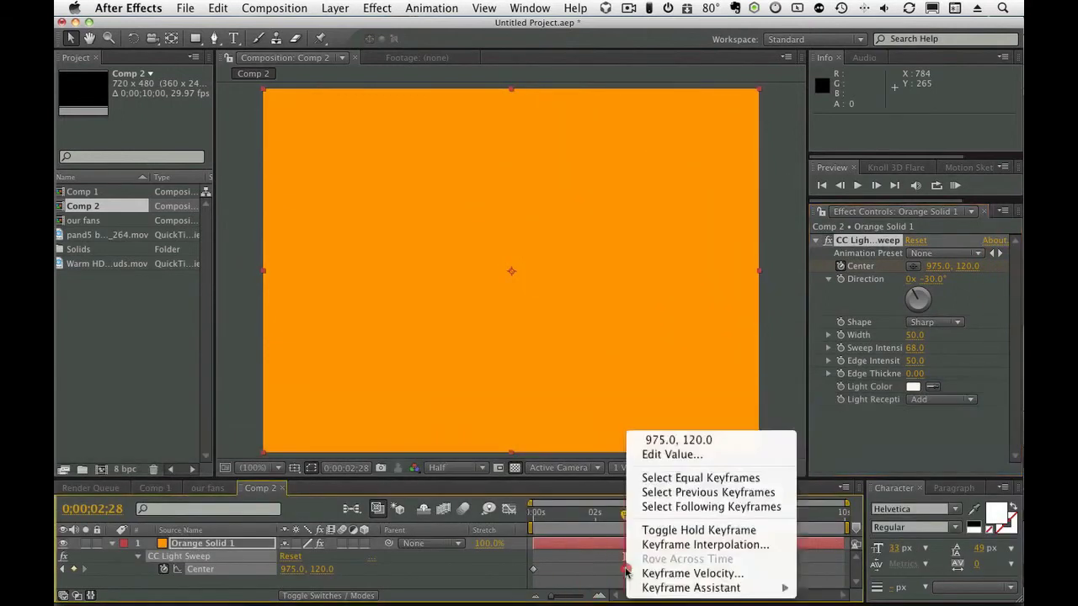
left_click(666, 544)
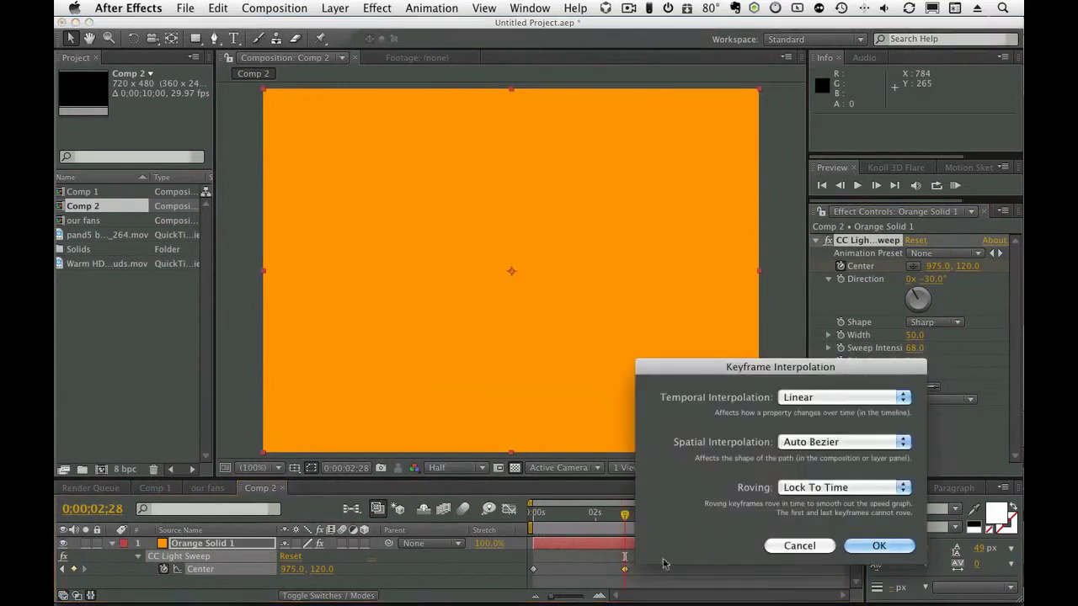
left_click(790, 545)
Step: Turn the second Center keyframe into a hold keyframe, and paste copies of both Center keyframes at 0;00;04;19
right_click(625, 570)
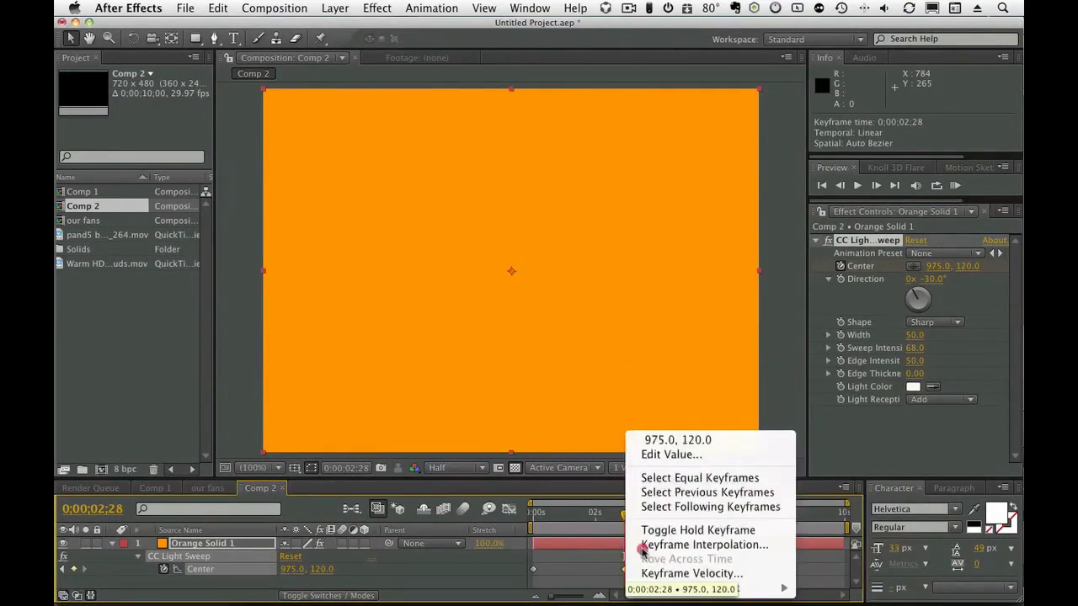
left_click(657, 531)
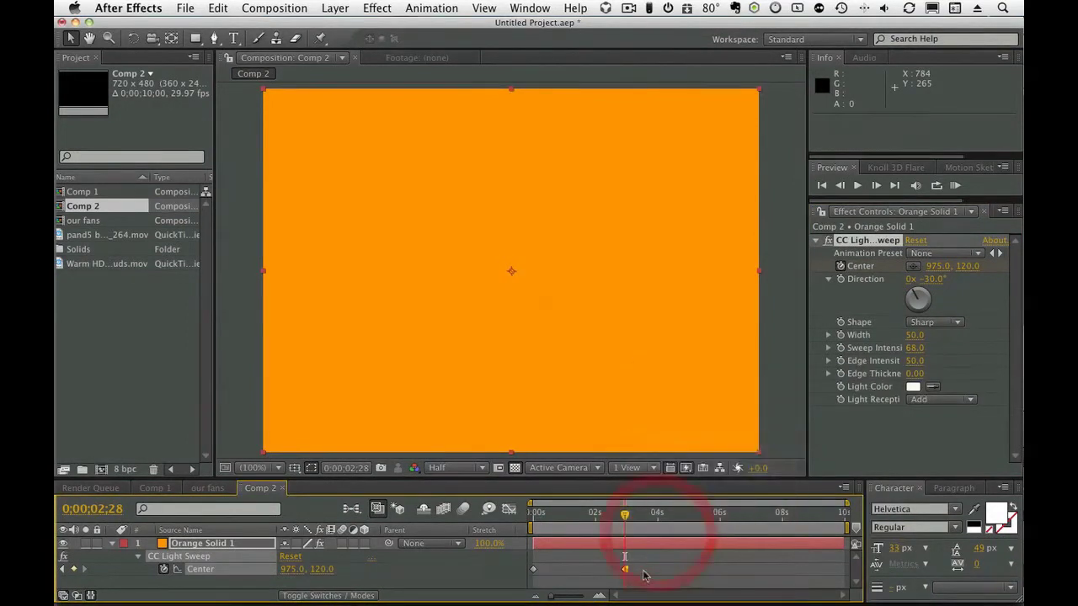
left_click_drag(643, 572, 516, 585)
key("super+c")
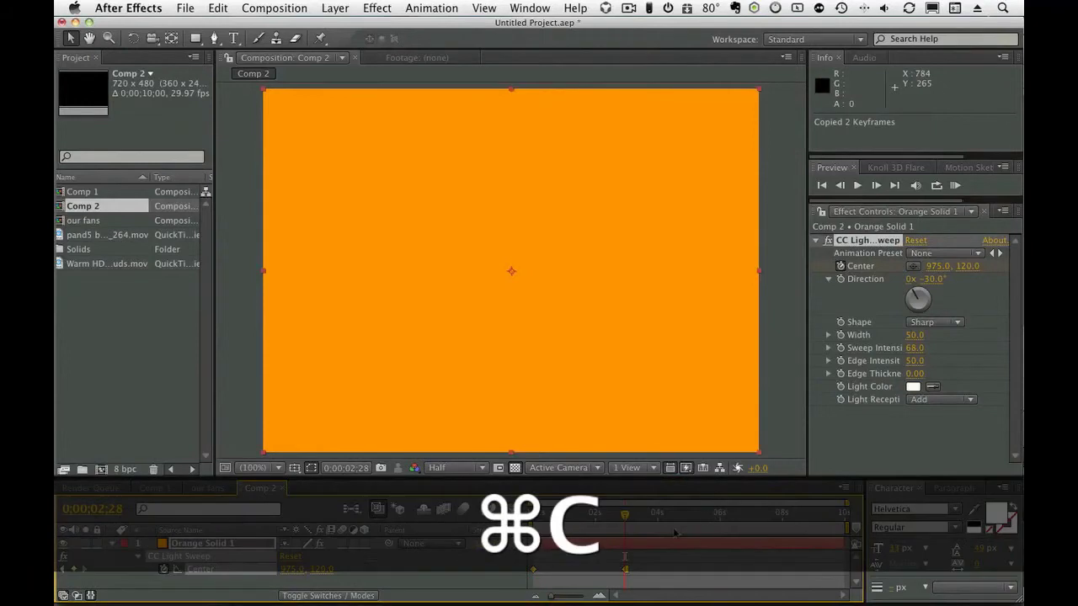
left_click_drag(691, 520, 678, 516)
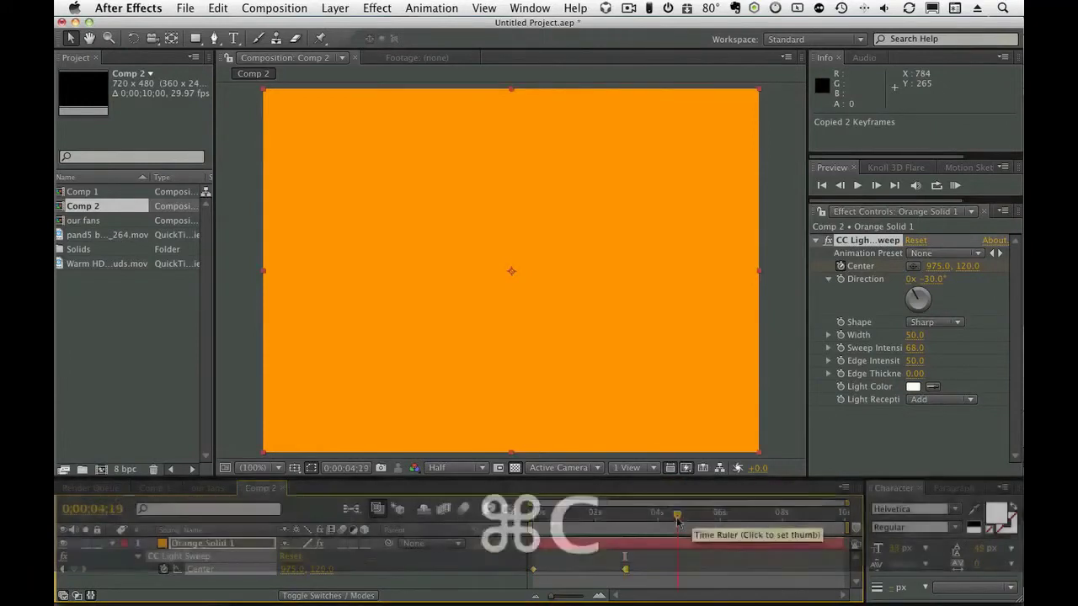
key("super+v")
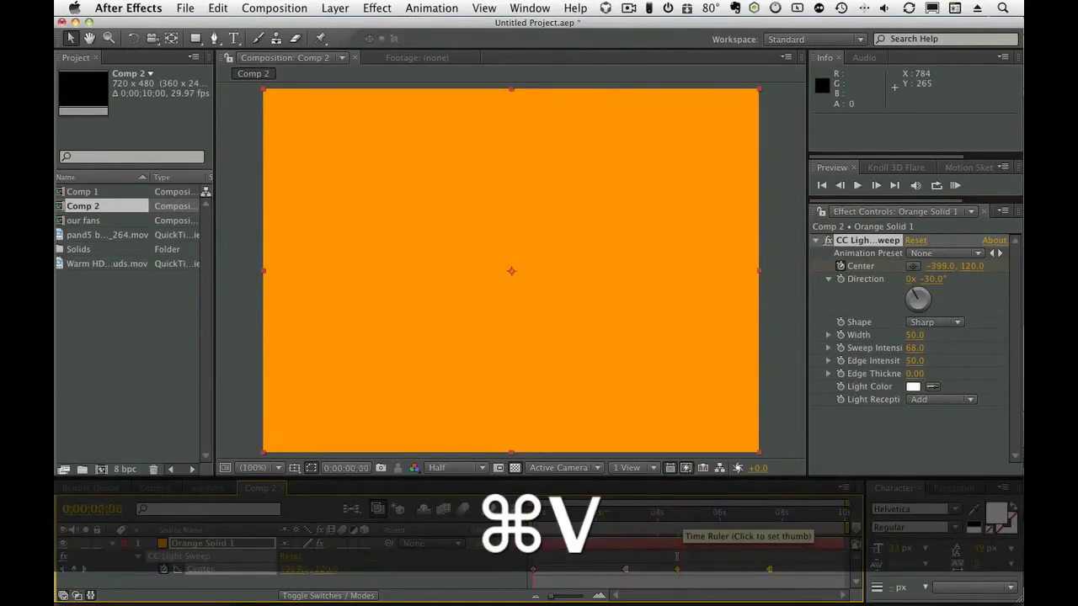
left_click_drag(579, 516, 531, 520)
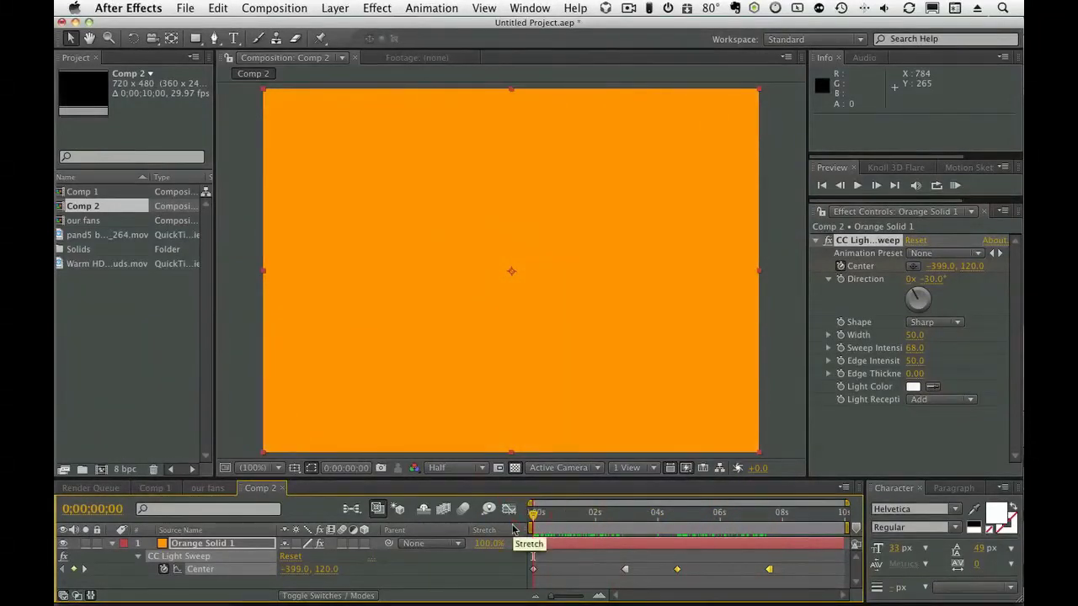
Step: Rename the Comp 2 composition as orange light sweep
key("super+k")
type("oran")
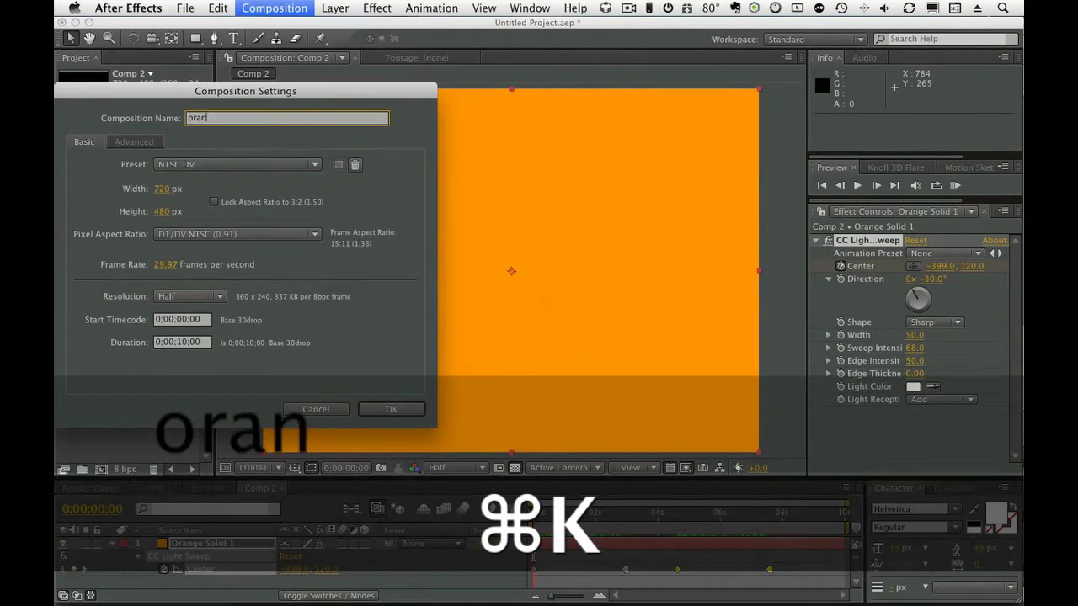
type("ge light weep")
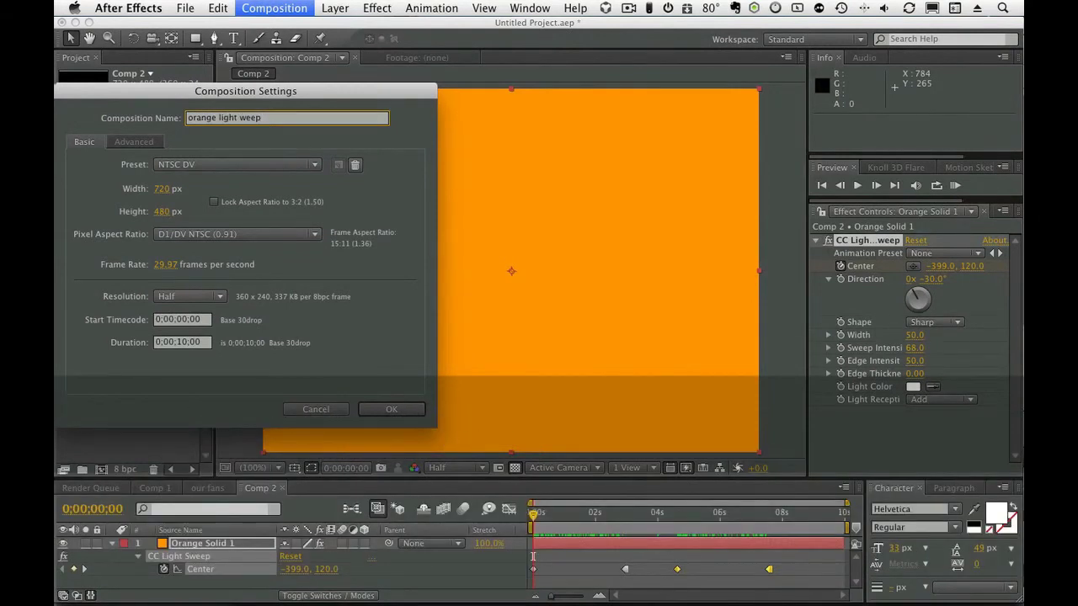
key("Return")
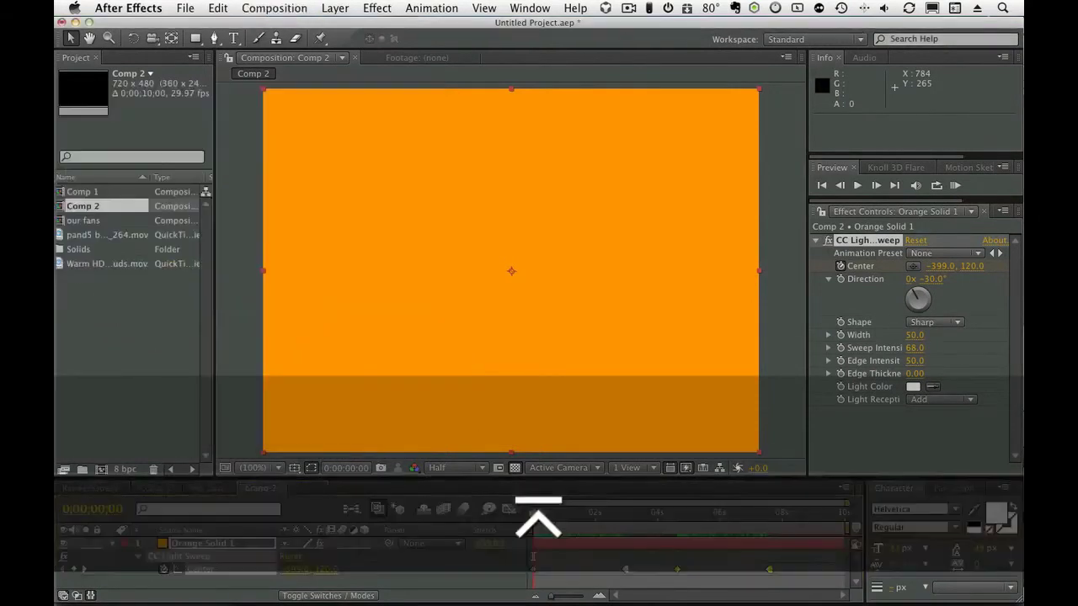
left_click(120, 208)
key("Return")
key("Right")
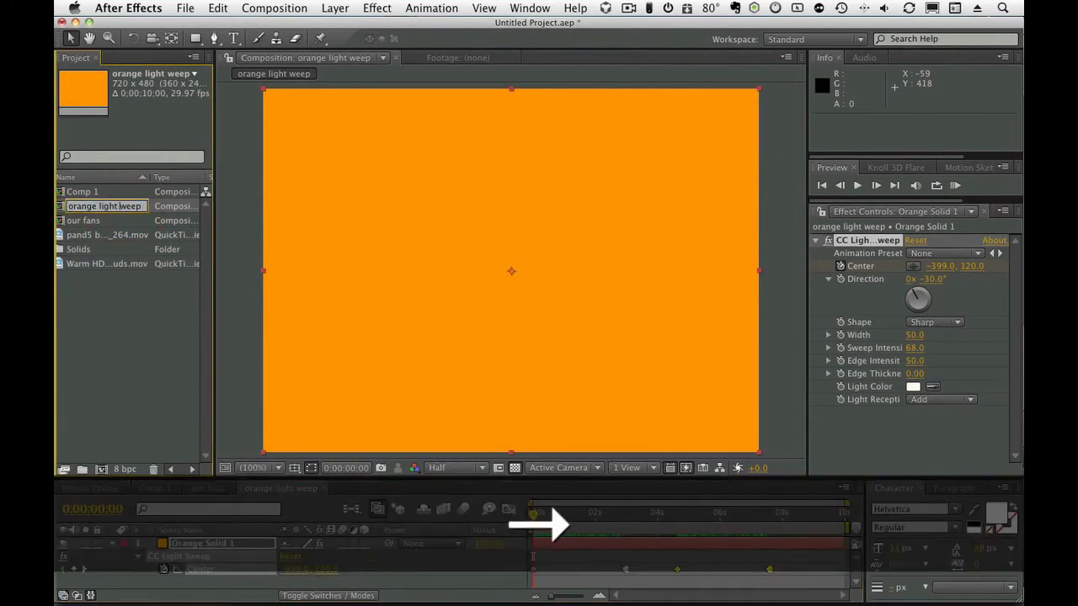
type("s")
left_click(109, 301)
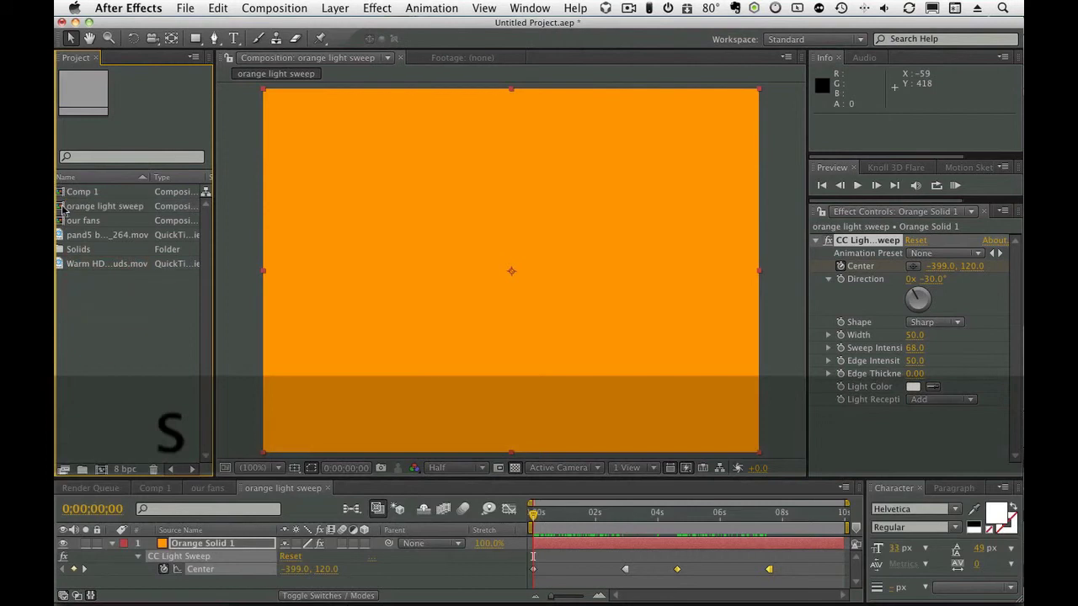
Step: Add the orange light sweep composition to Comp 1 as a hidden layer at the bottom of the layer stack
left_click_drag(63, 210, 91, 198)
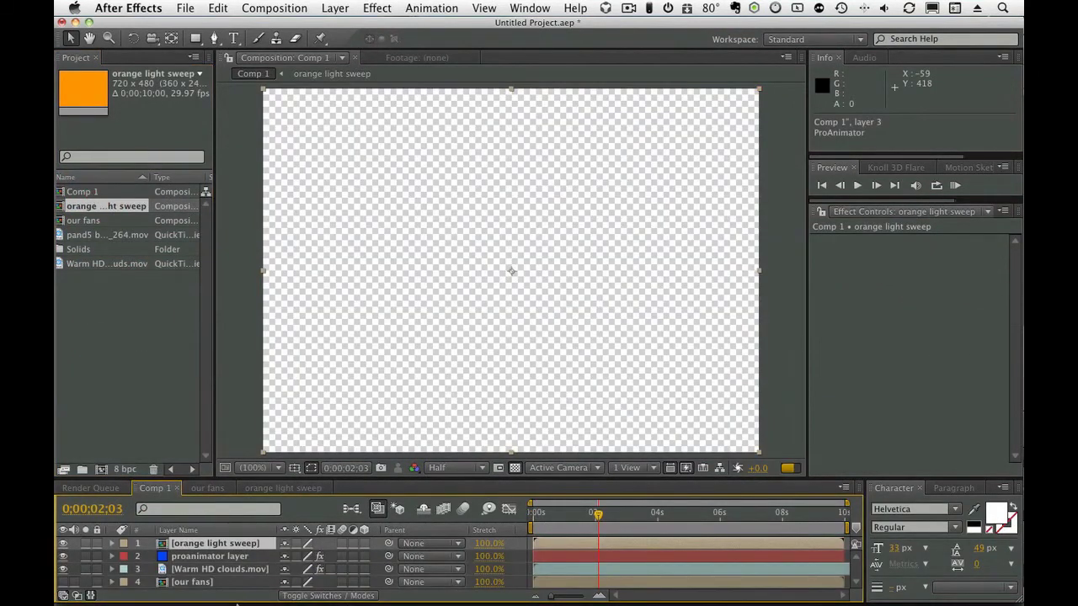
left_click(62, 545)
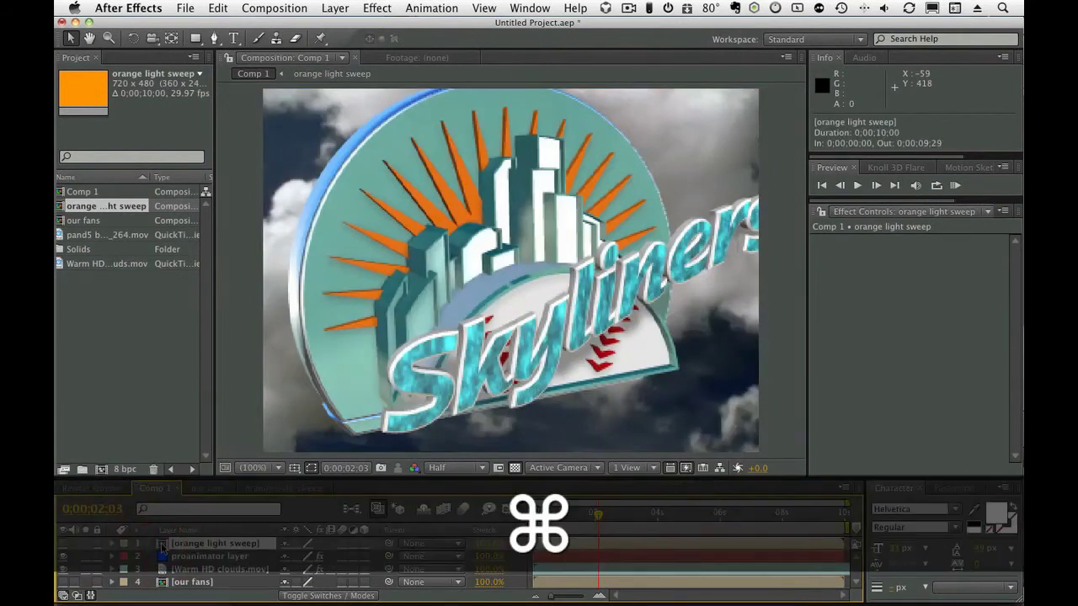
key("super+bracketleft")
key("super+bracketleft")
key("super+bracketleft")
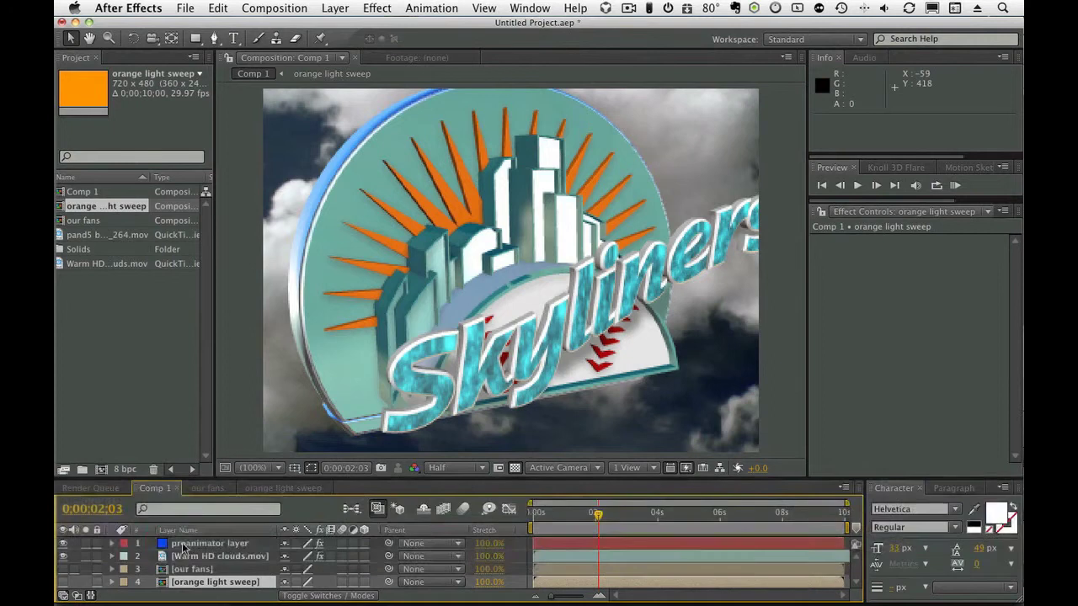
Step: Set Layer Map 3 of the proanimator layer's effect to the orange light sweep layer
left_click(182, 543)
scroll(834, 412, "down", 1)
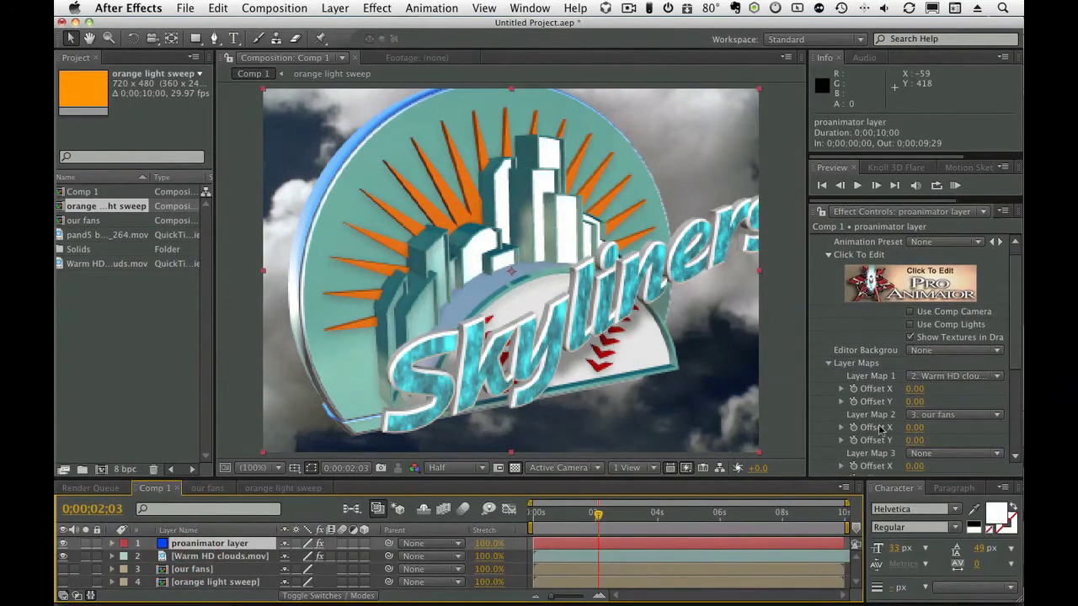
left_click(923, 454)
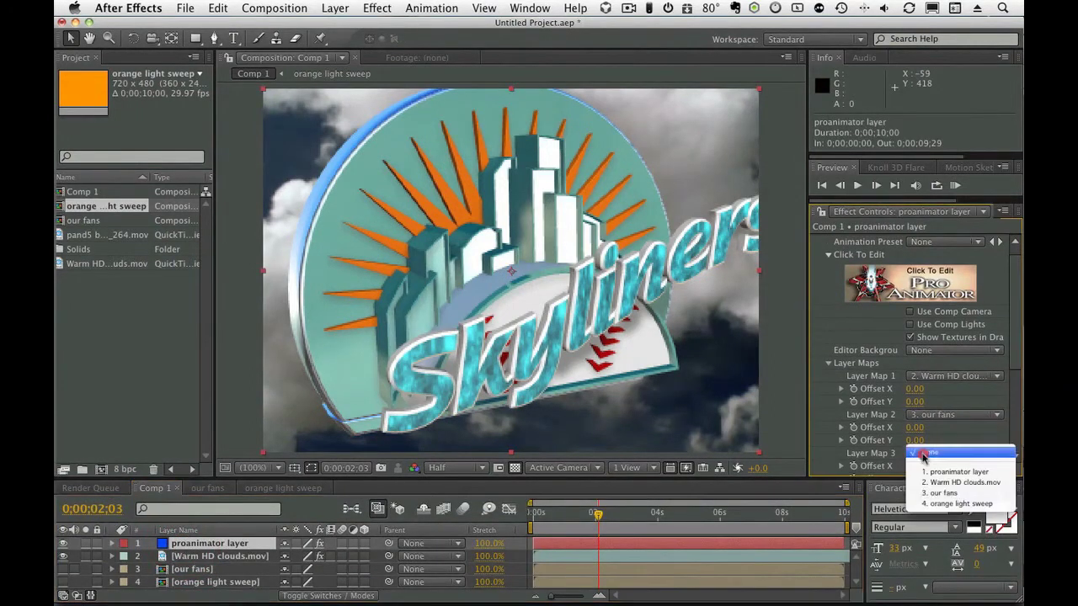
left_click(930, 504)
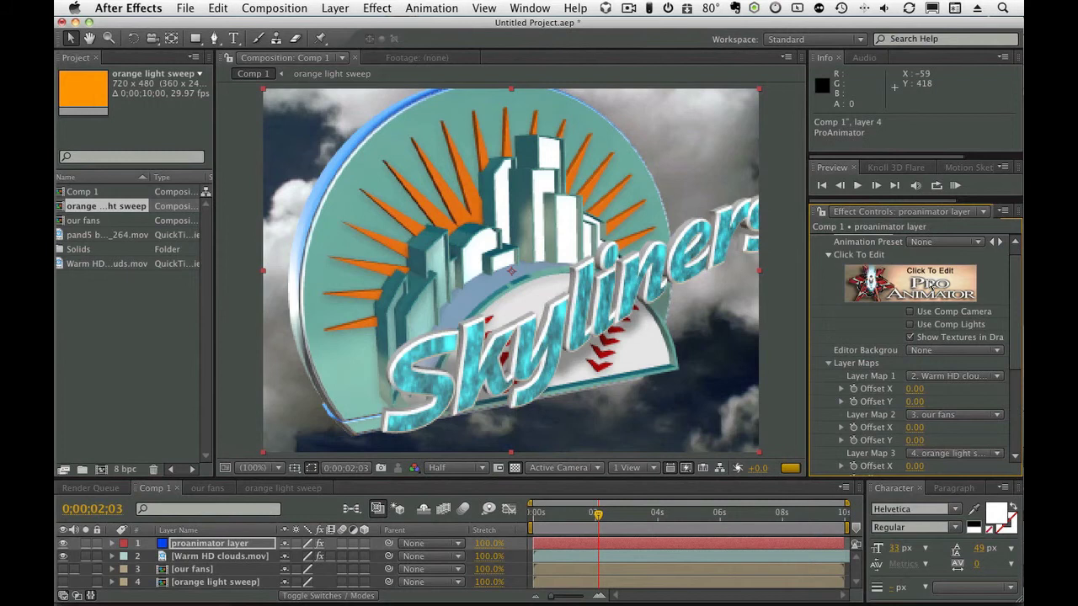
Step: Open the ProAnimator set-up from the effect, unlock the Background track and select the sunburst behind the skyline
left_click(930, 284)
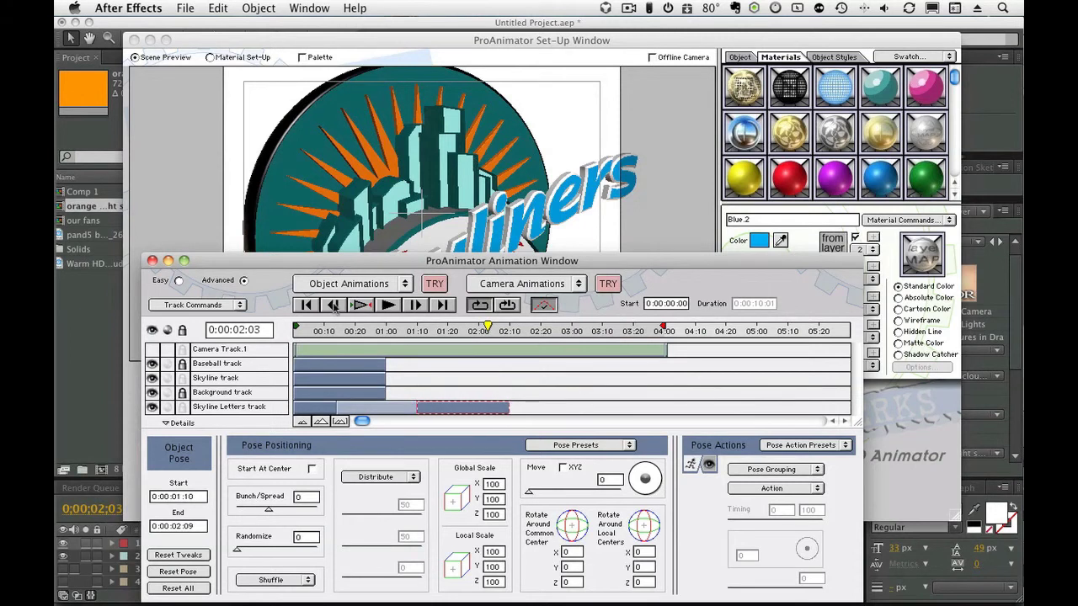
left_click(665, 213)
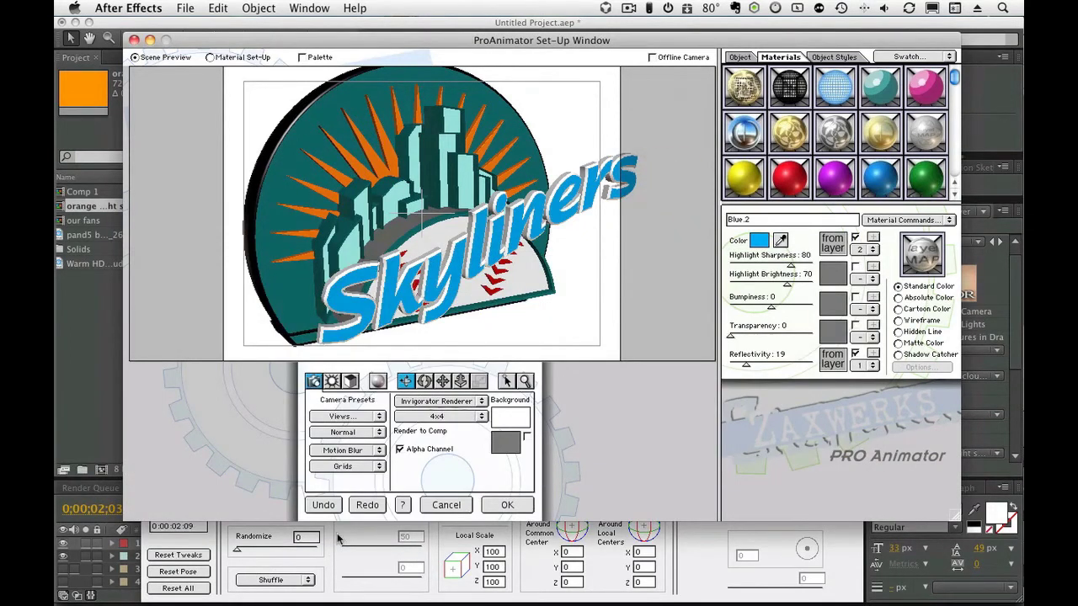
left_click(338, 539)
left_click(182, 393)
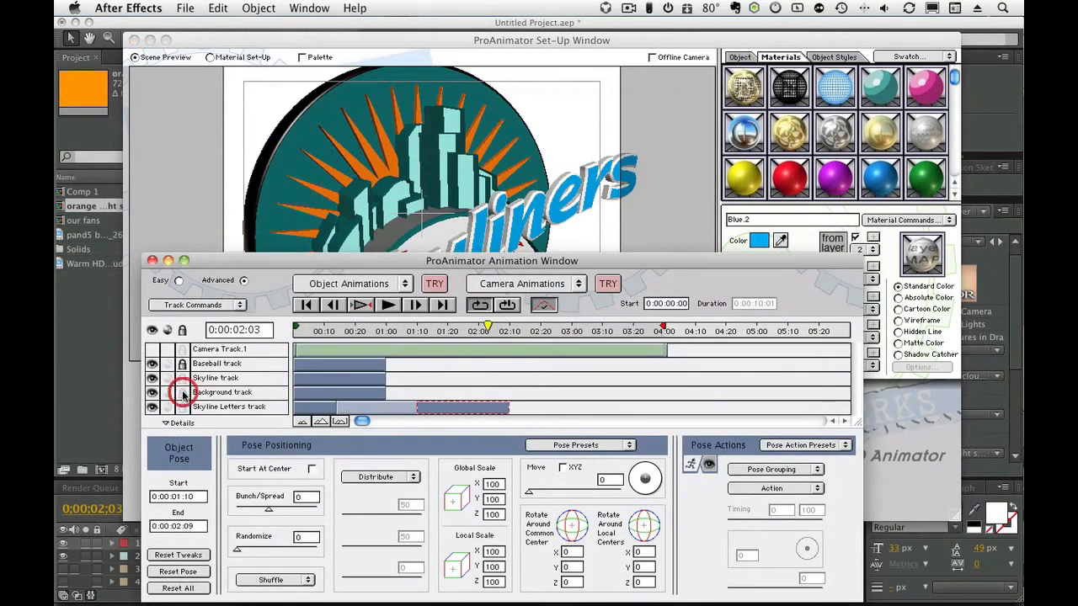
left_click(207, 91)
left_click(372, 160)
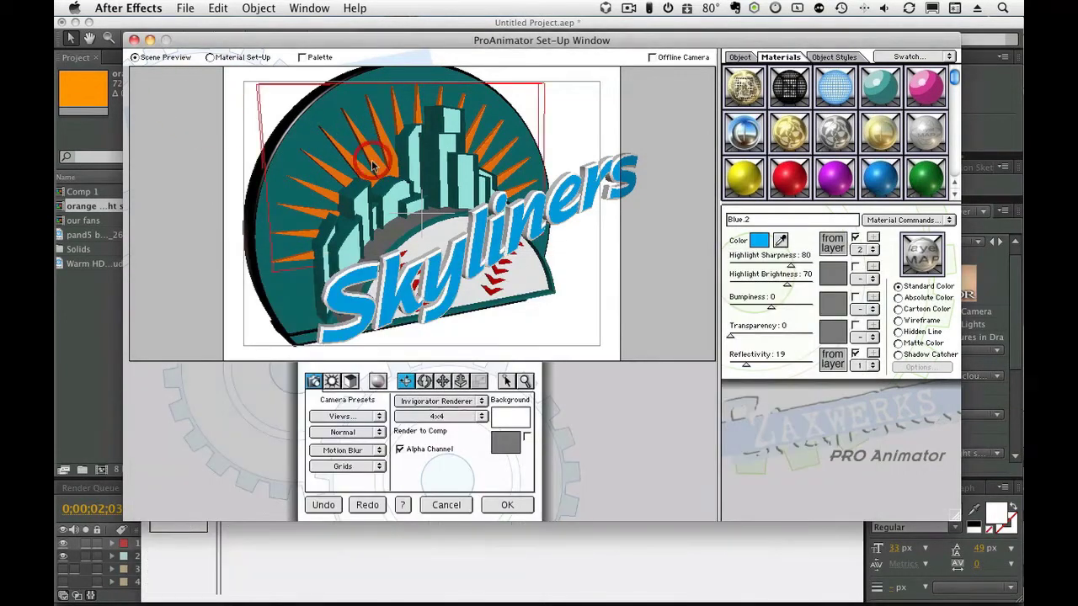
Step: Show the Sunburst object's material set-up and assign Layer Map 3 to the color of its orange material
left_click(344, 383)
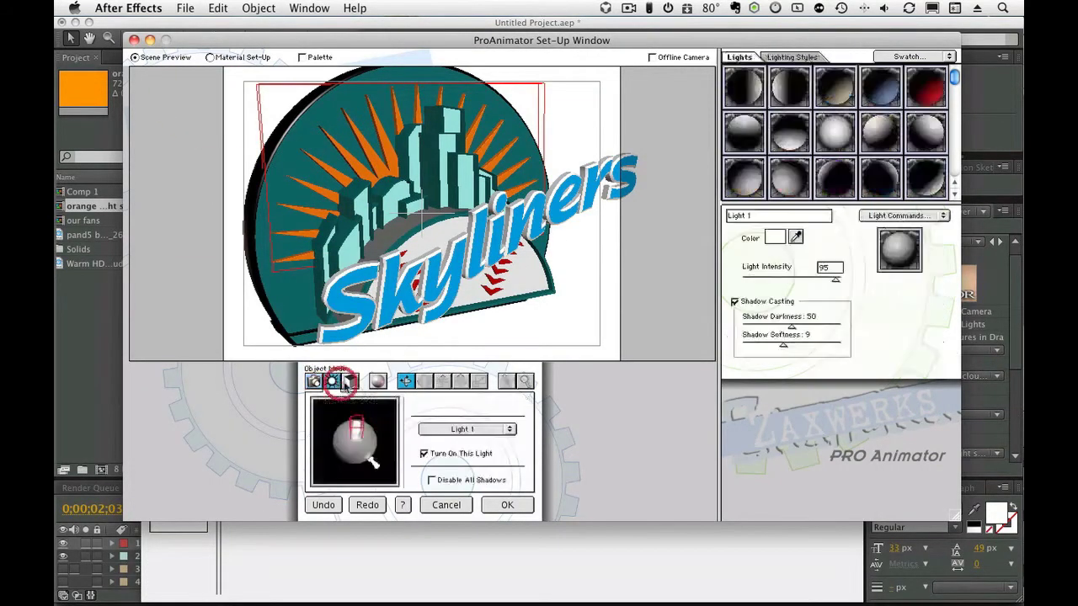
left_click(349, 382)
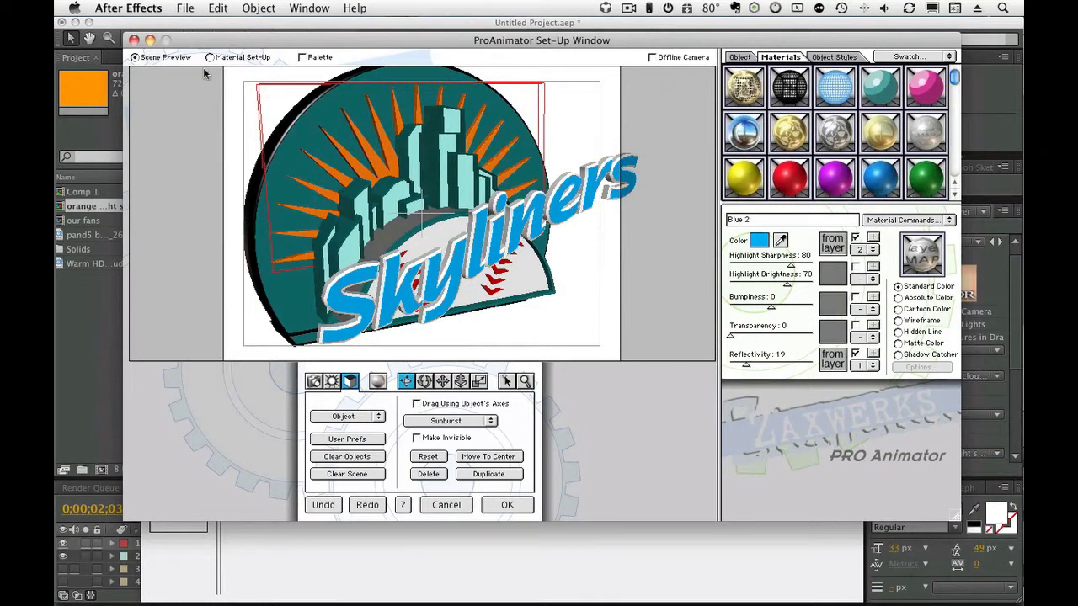
left_click(242, 59)
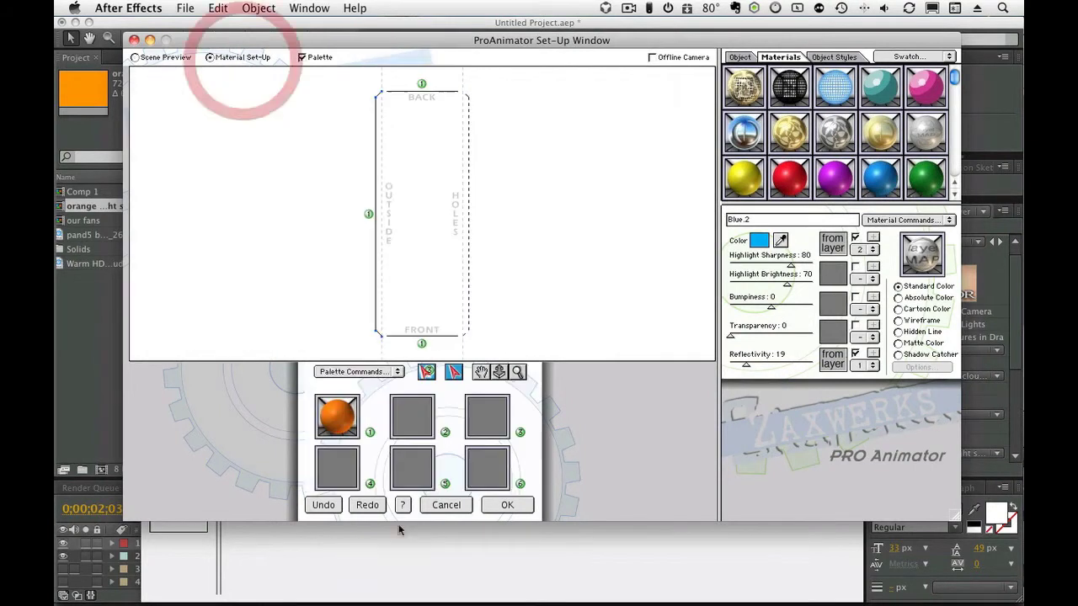
left_click(335, 421)
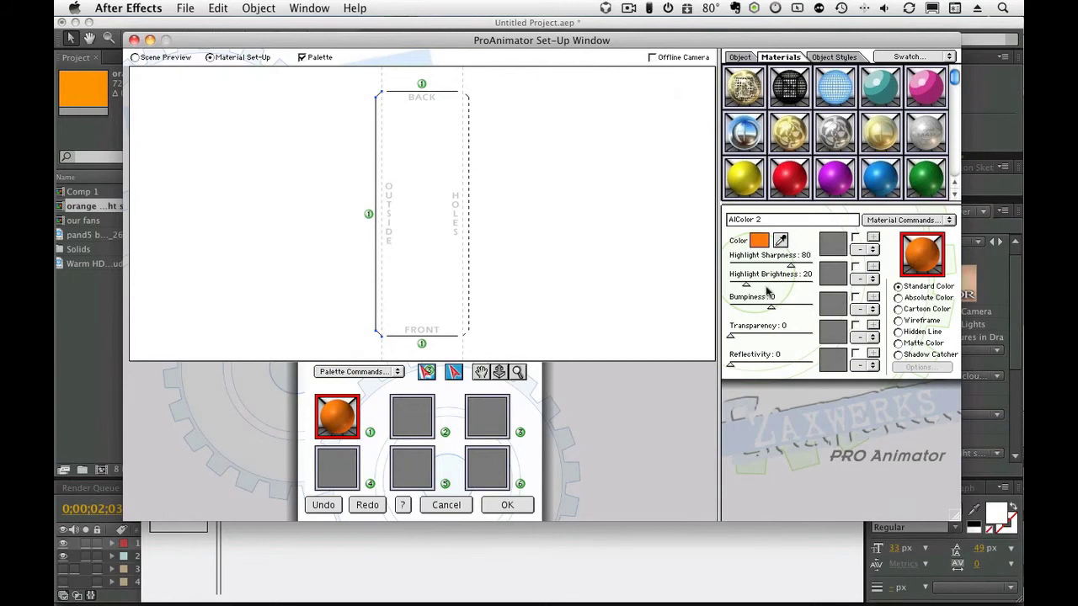
left_click(867, 250)
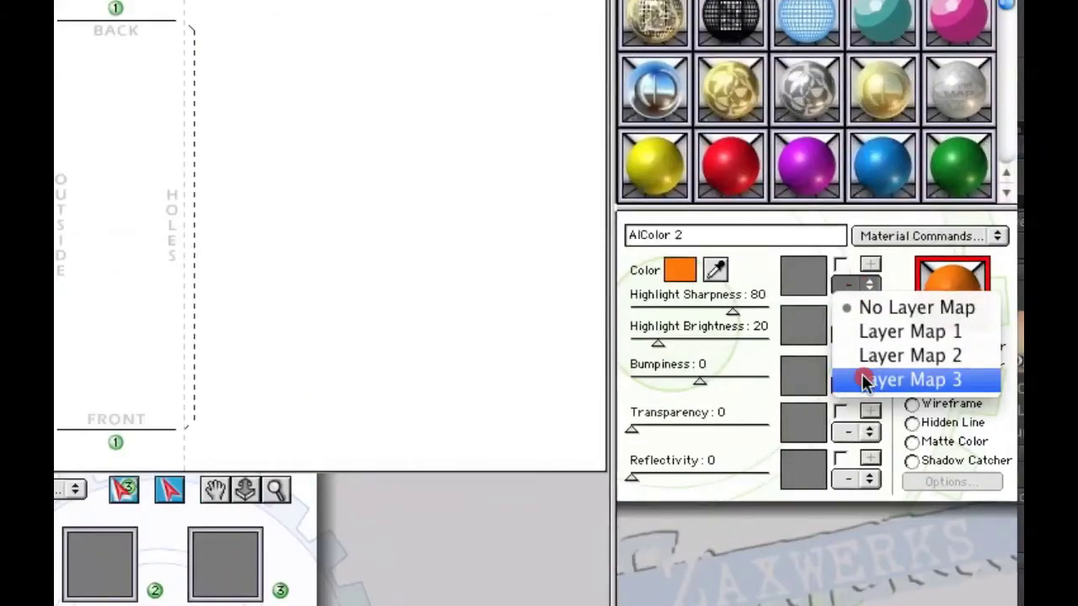
left_click(868, 368)
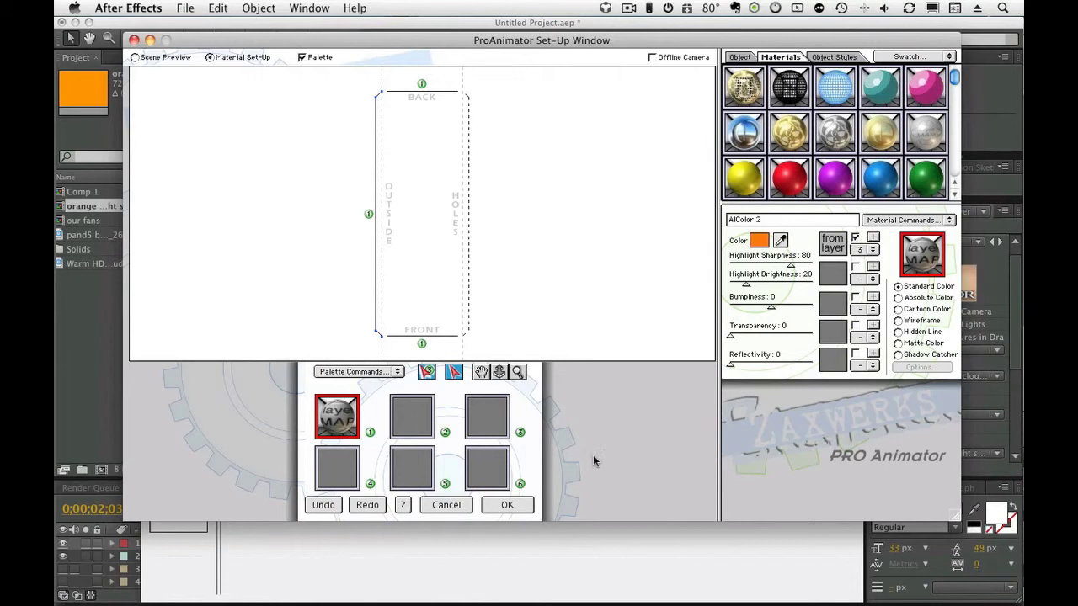
Step: Set the orange material's reflectivity to 18 with Layer Map 1 as its source, and apply the ProAnimator changes
left_click_drag(731, 364, 745, 364)
left_click(865, 365)
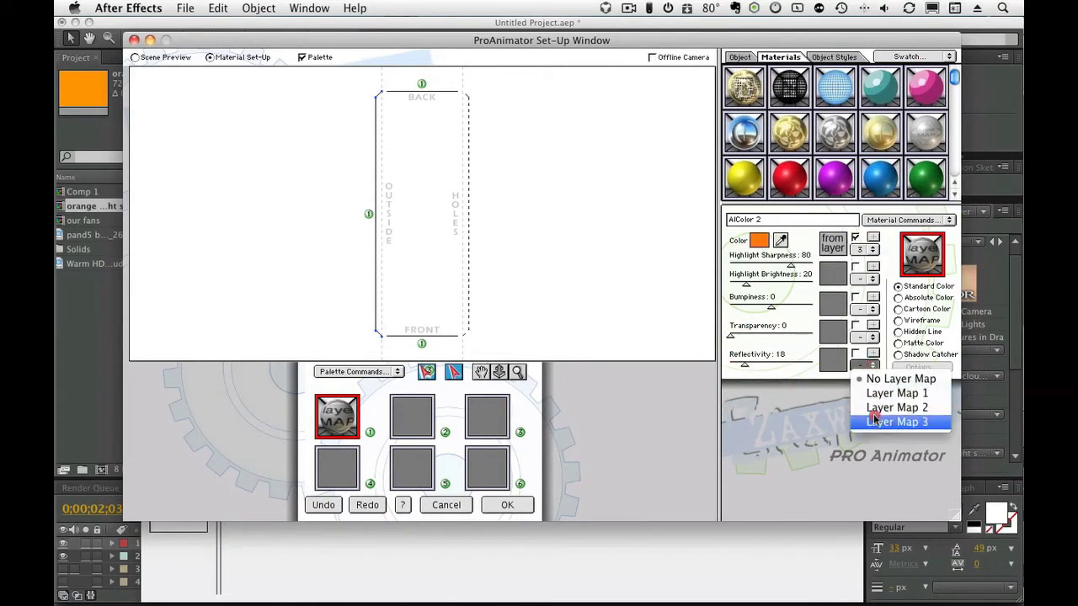
left_click(876, 394)
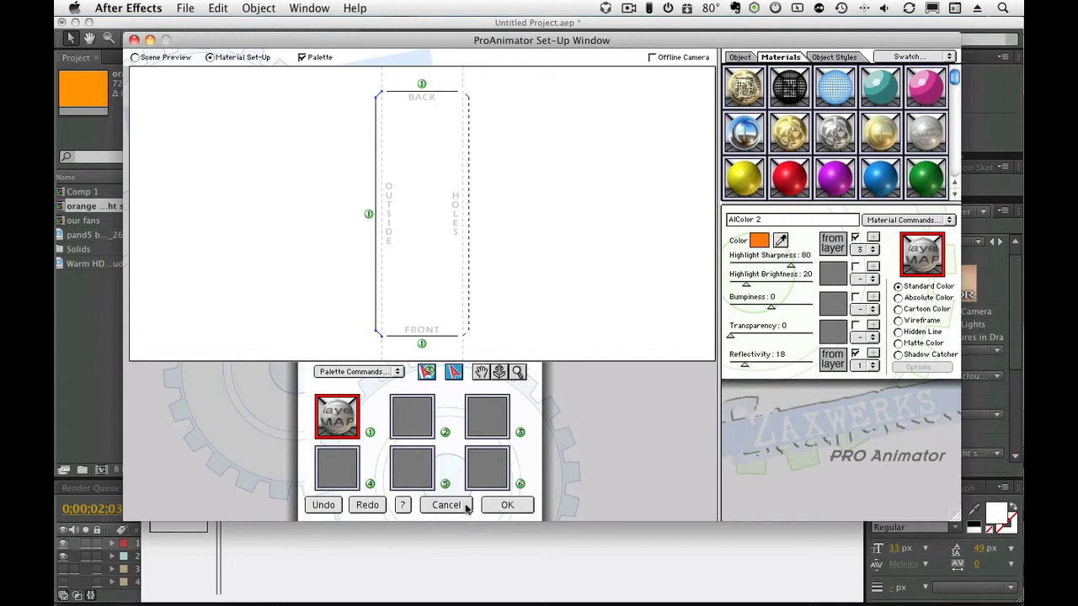
left_click(507, 506)
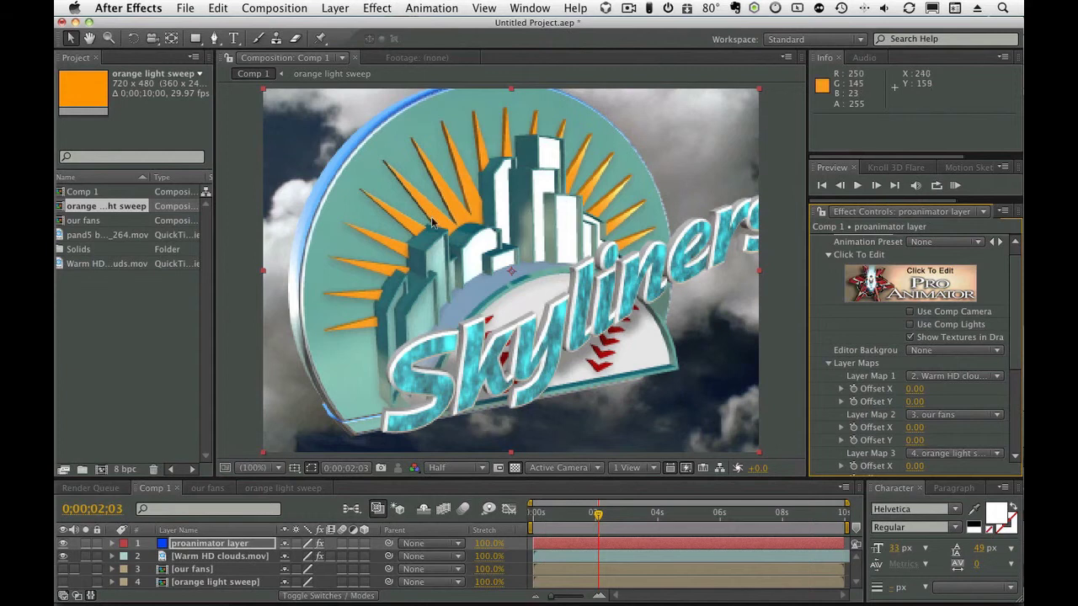
Step: Examine the light sweep on the sunburst at several frames of Comp 1 between 0;00;01;17 and 0;00;02;07
left_click(584, 522)
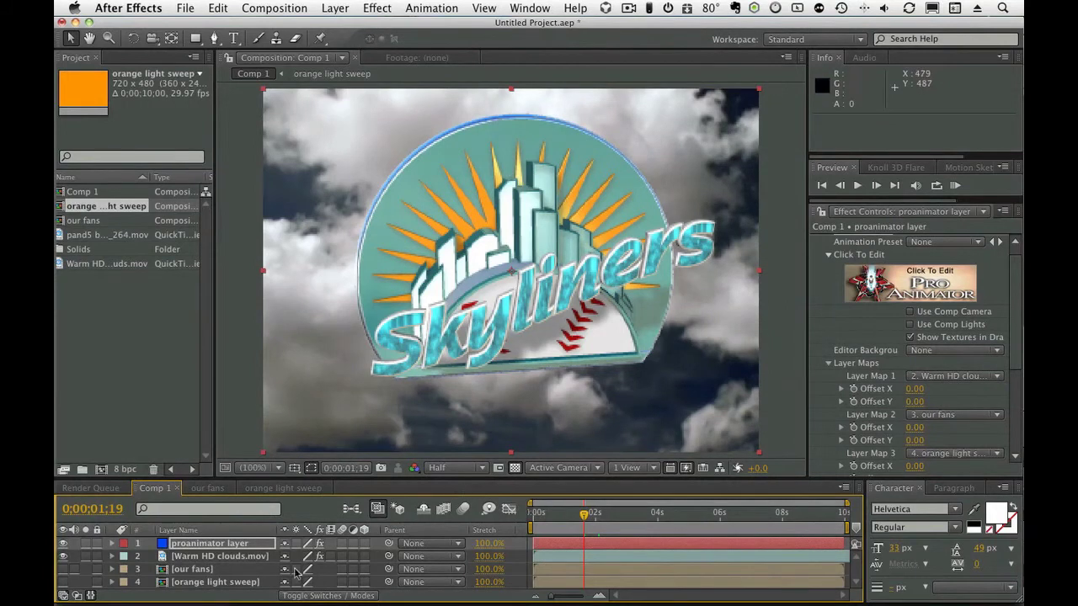
left_click(310, 544)
left_click_drag(587, 518, 605, 517)
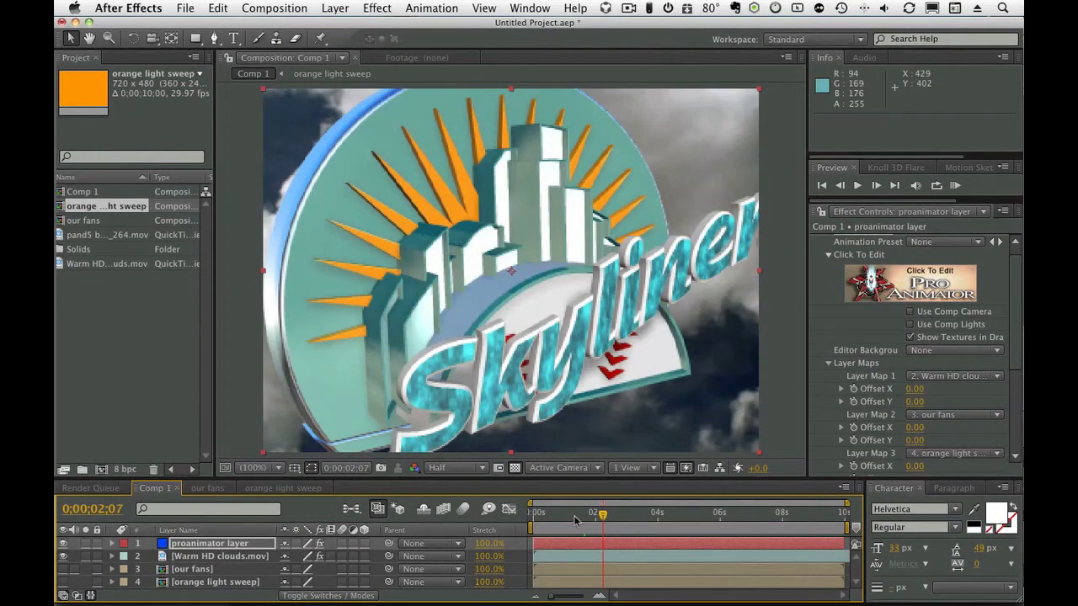
left_click_drag(576, 519, 582, 517)
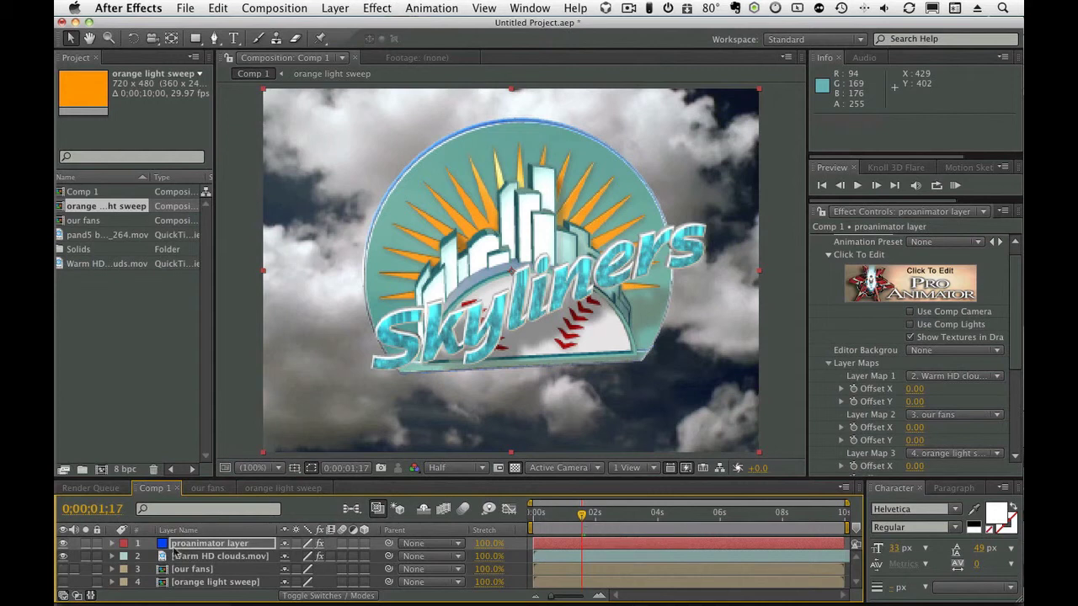
Step: Import noise tile.psd from the ZAX TUT PART 2 folder as footage with merged layers, and view the tile
left_click(124, 380)
double_click(128, 385)
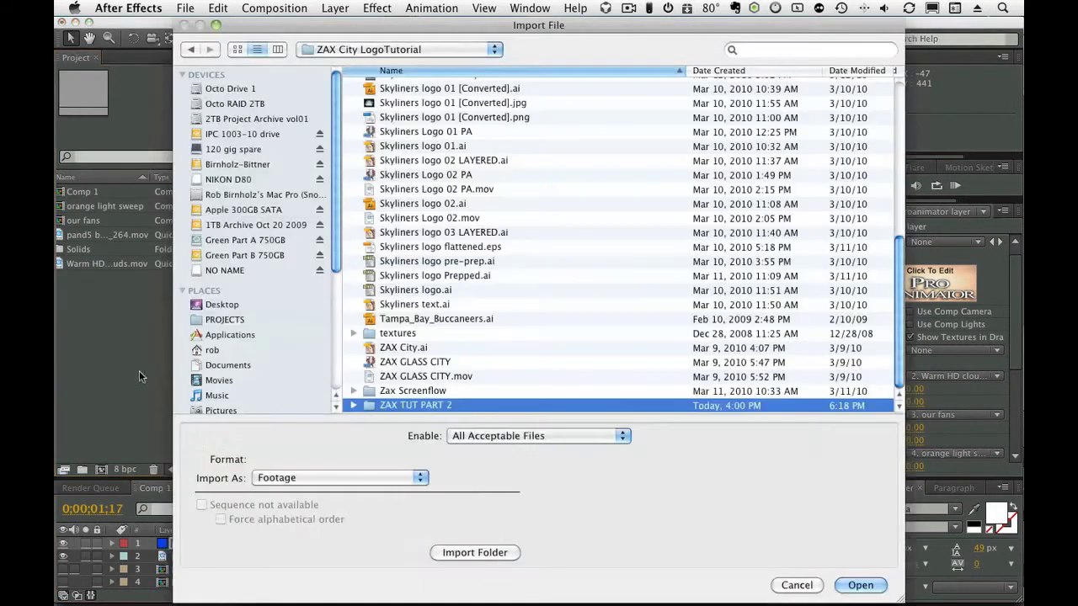
left_click(440, 49)
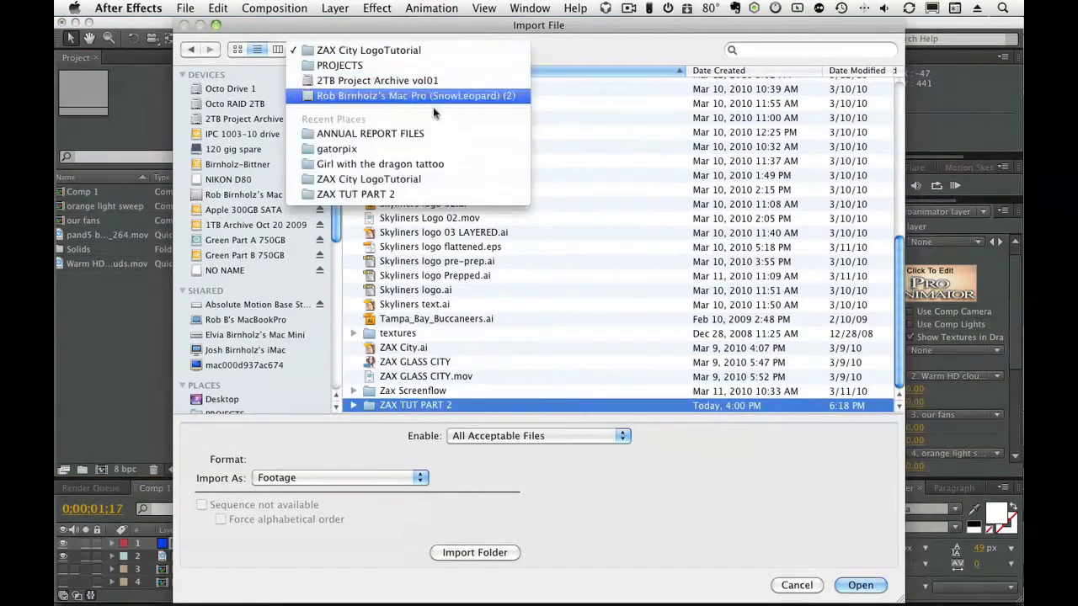
left_click(433, 194)
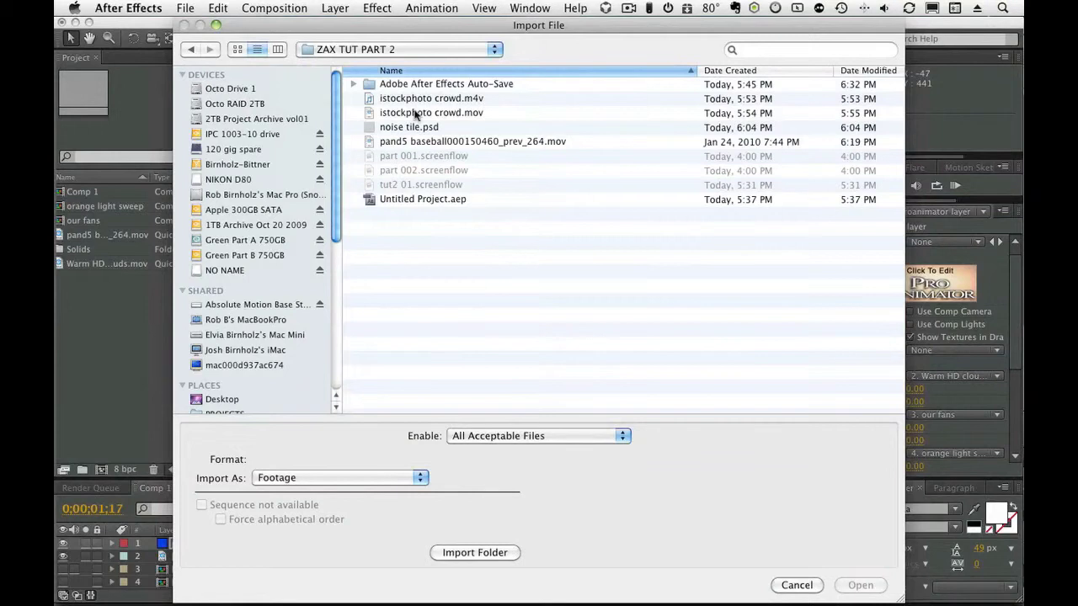
double_click(409, 127)
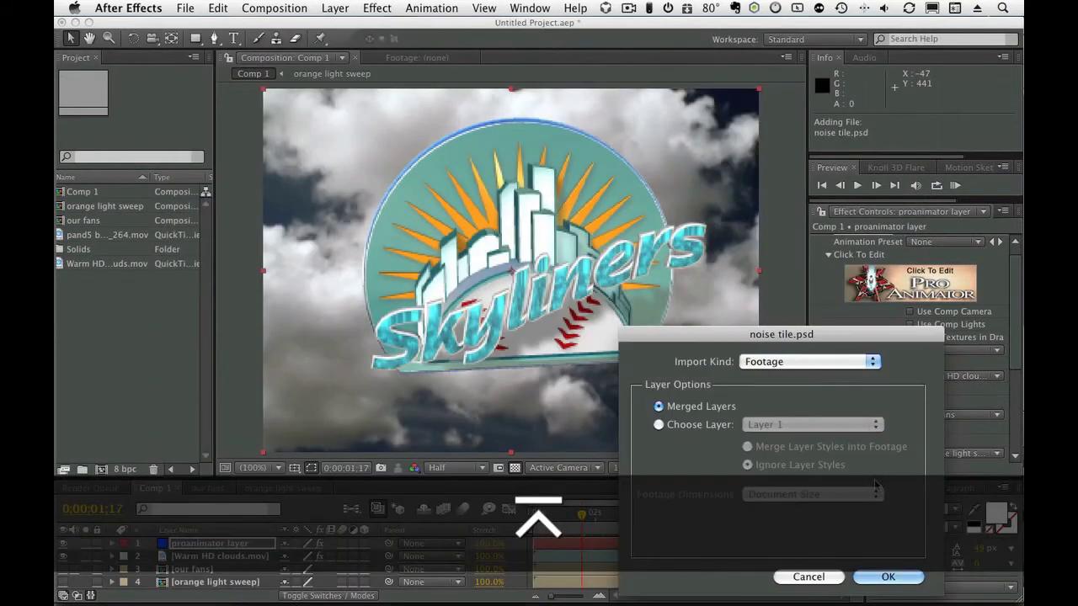
left_click(889, 577)
double_click(63, 206)
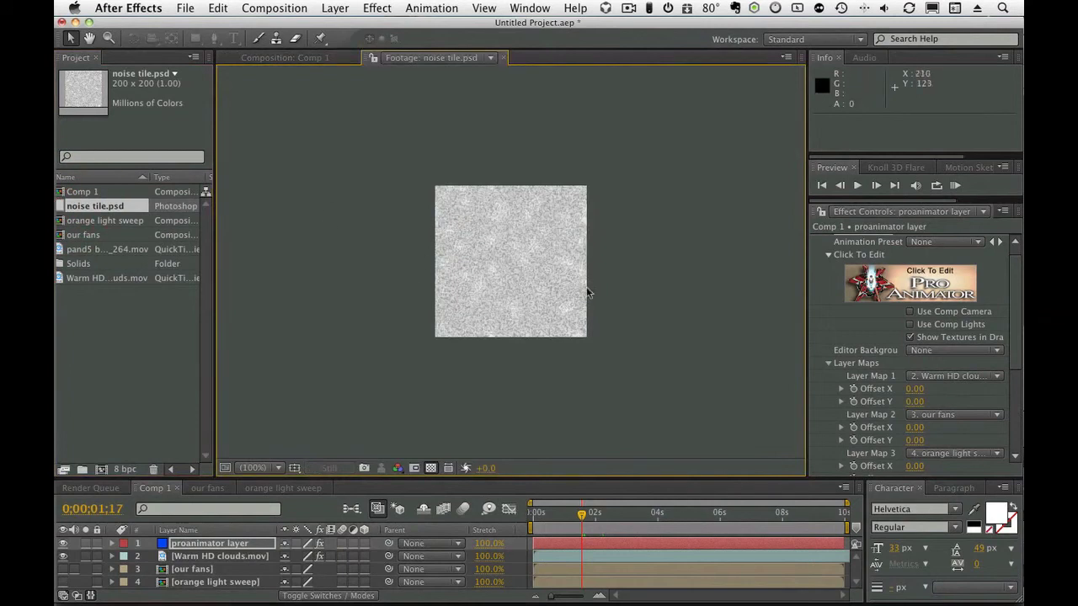
left_click(503, 59)
Step: Add noise tile.psd to Comp 1 as a hidden layer at the bottom of the layer stack
left_click_drag(106, 207, 118, 543)
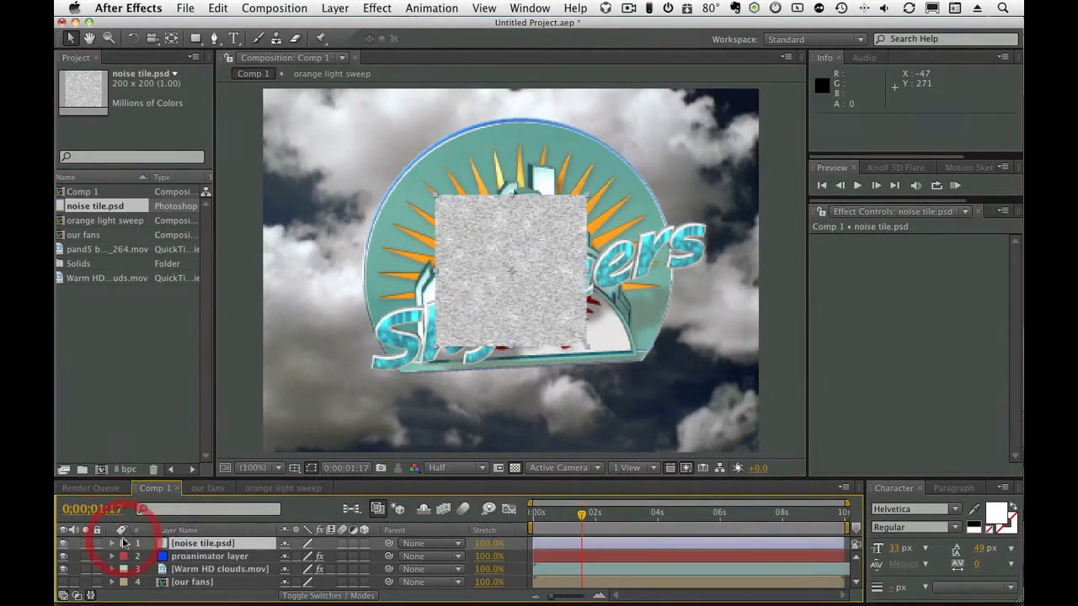
left_click(64, 544)
left_click(217, 545)
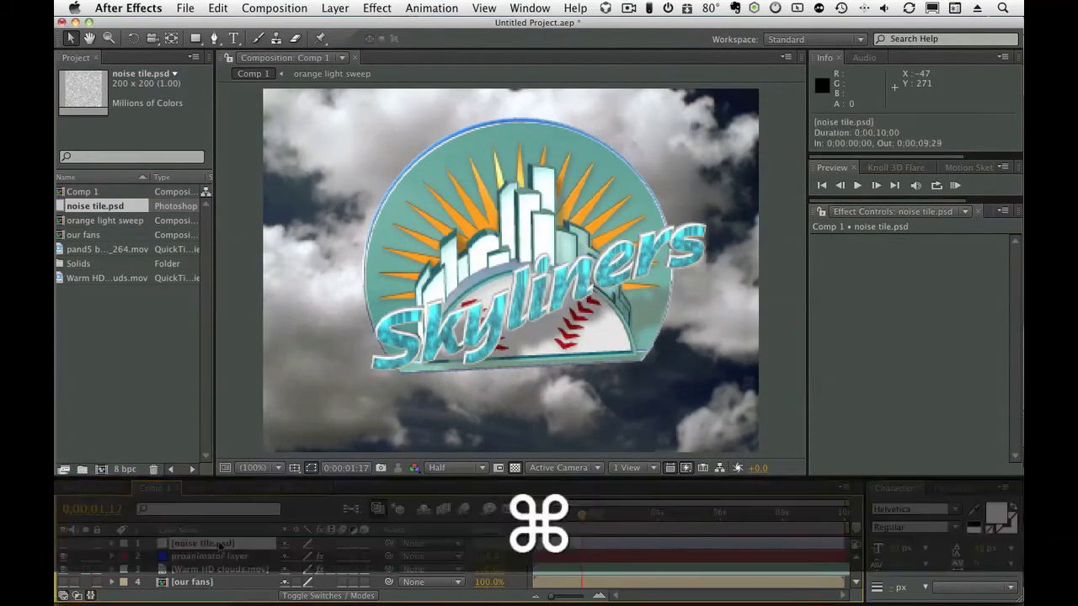
key("super+shift+bracketleft")
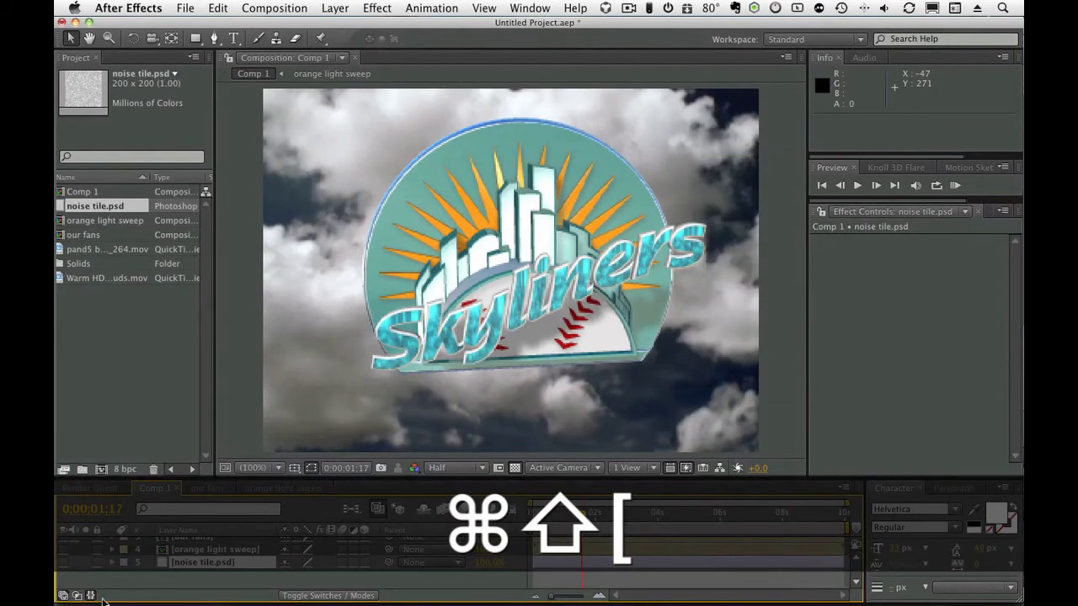
Step: Set Layer Map 4 of the proanimator layer's effect to the noise tile.psd layer
scroll(168, 560, "up", 2)
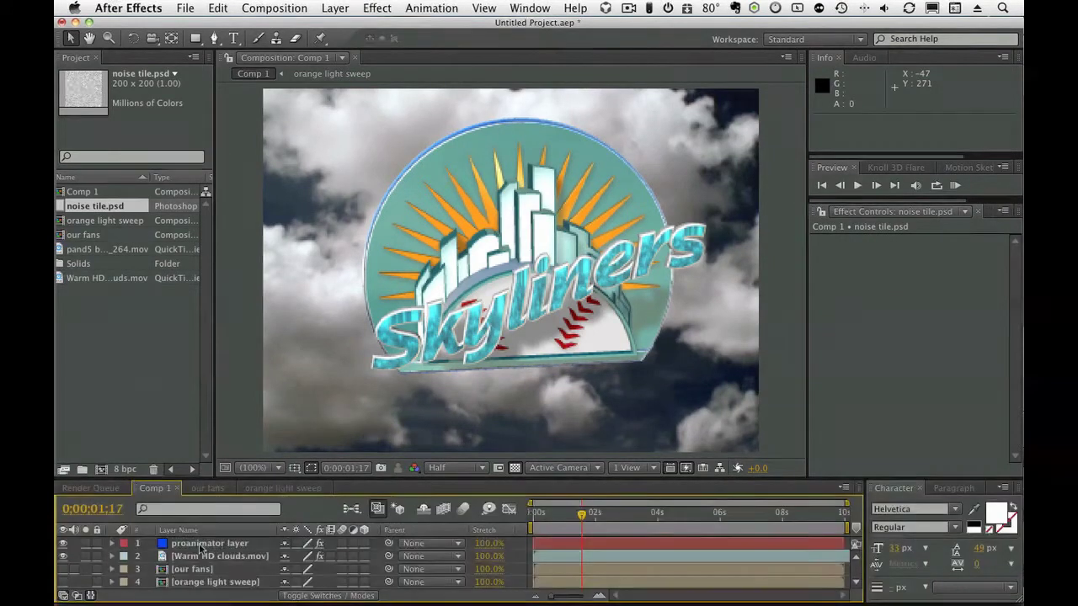
left_click(202, 543)
scroll(872, 421, "down", 2)
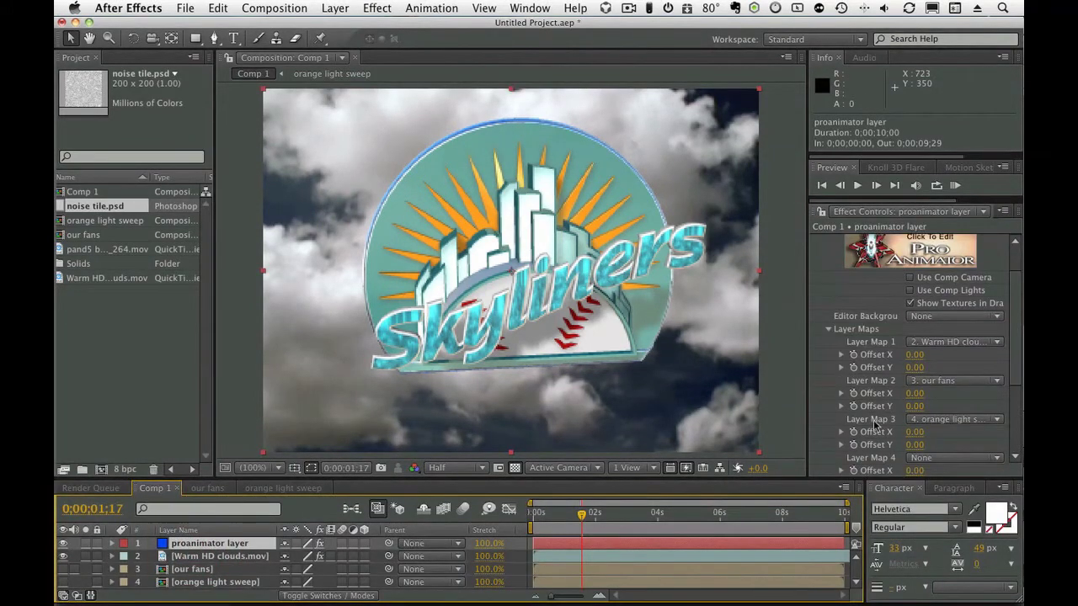
left_click(941, 457)
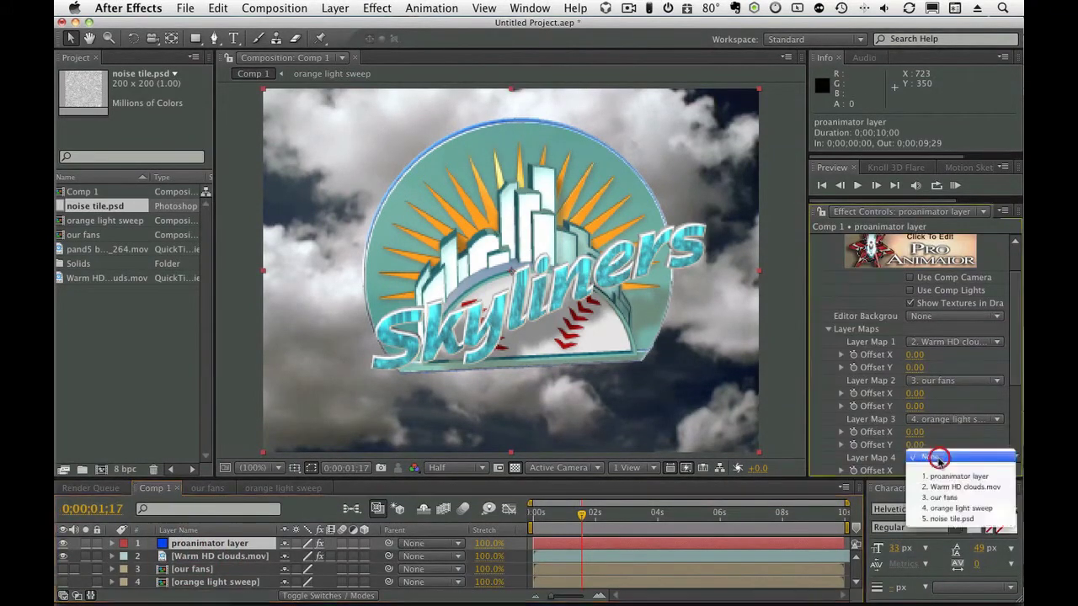
left_click(953, 520)
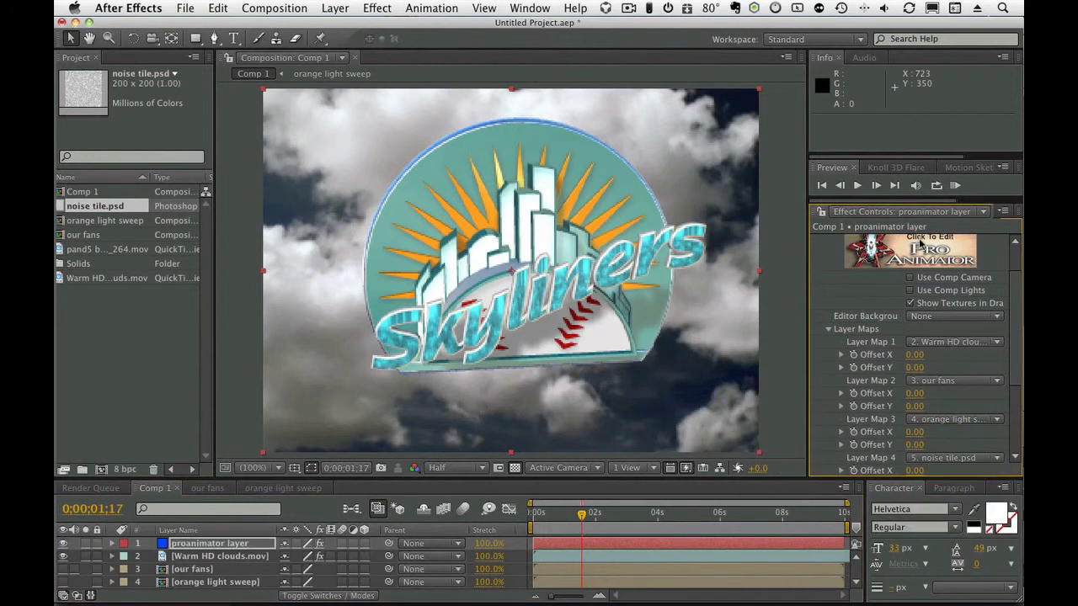
Step: In the ProAnimator editor, apply Layer Map 4 as the bump map of the sunburst's orange material and set its Bumpiness to 22
left_click(919, 239)
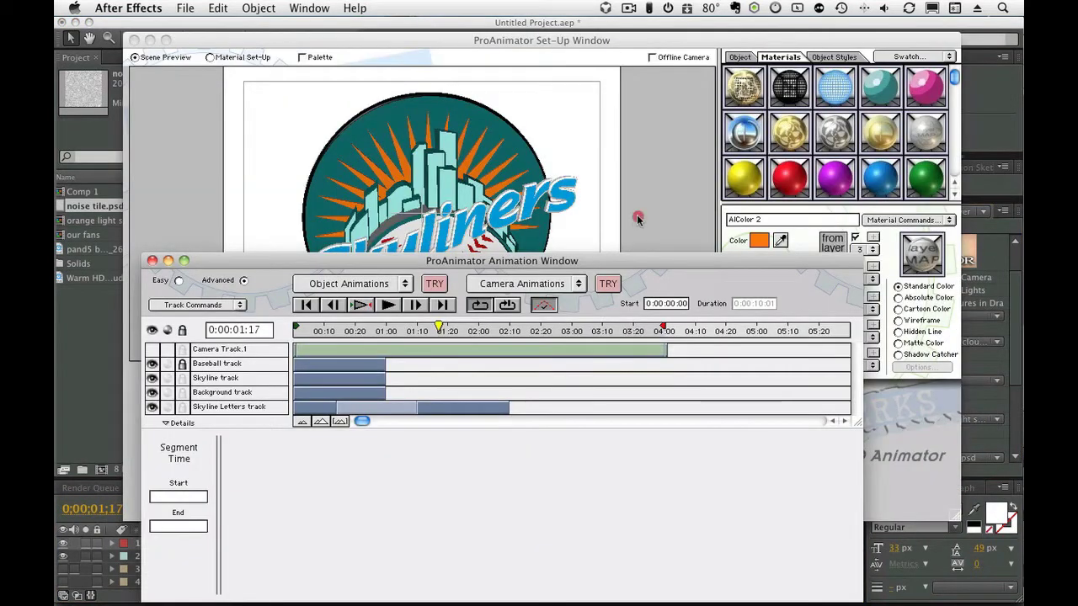
left_click(637, 216)
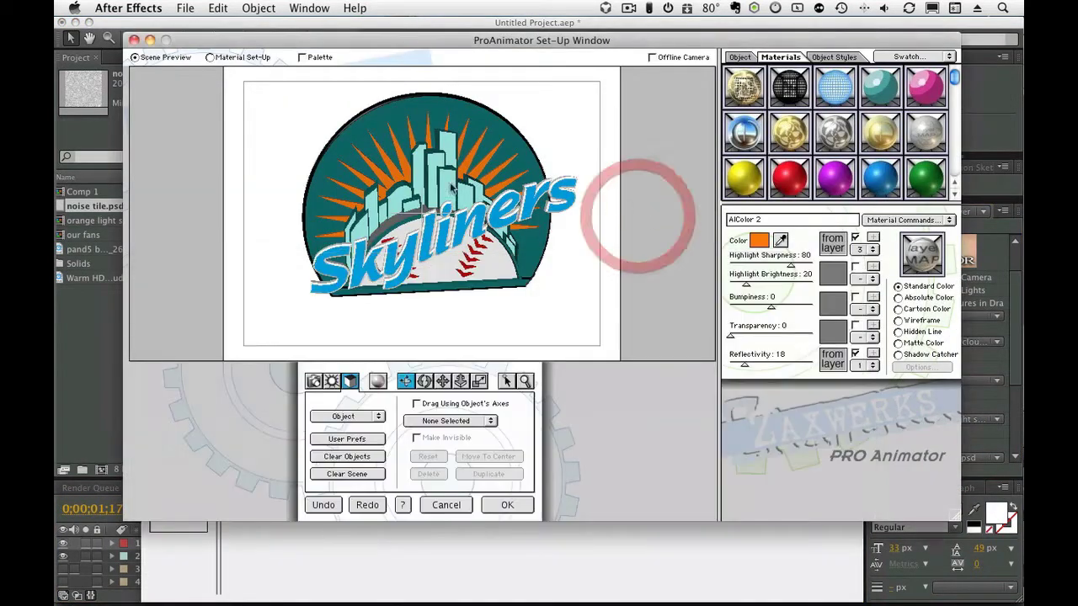
left_click(384, 162)
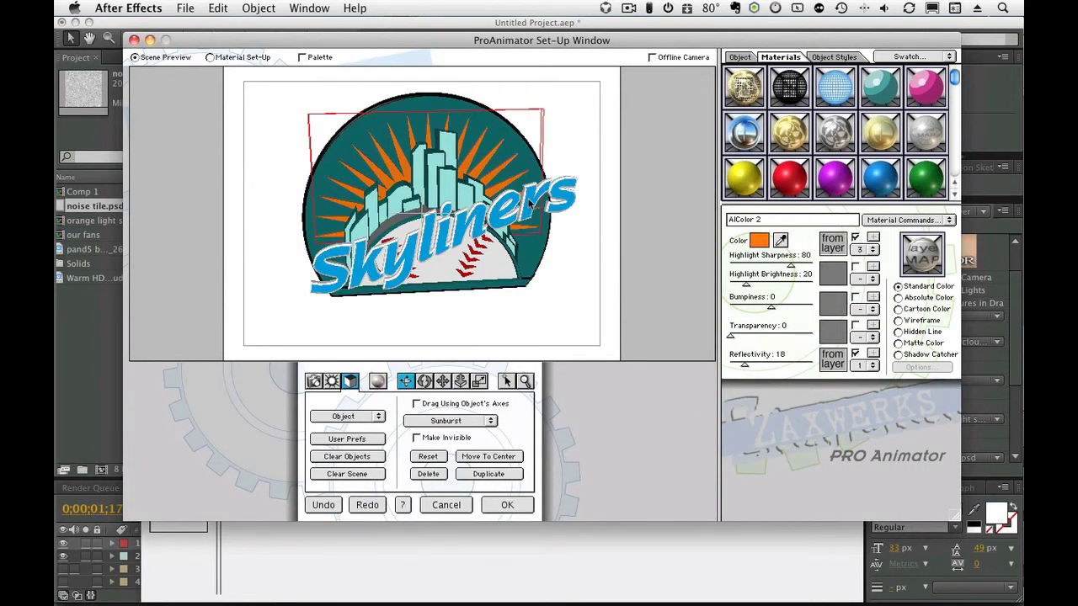
left_click(859, 309)
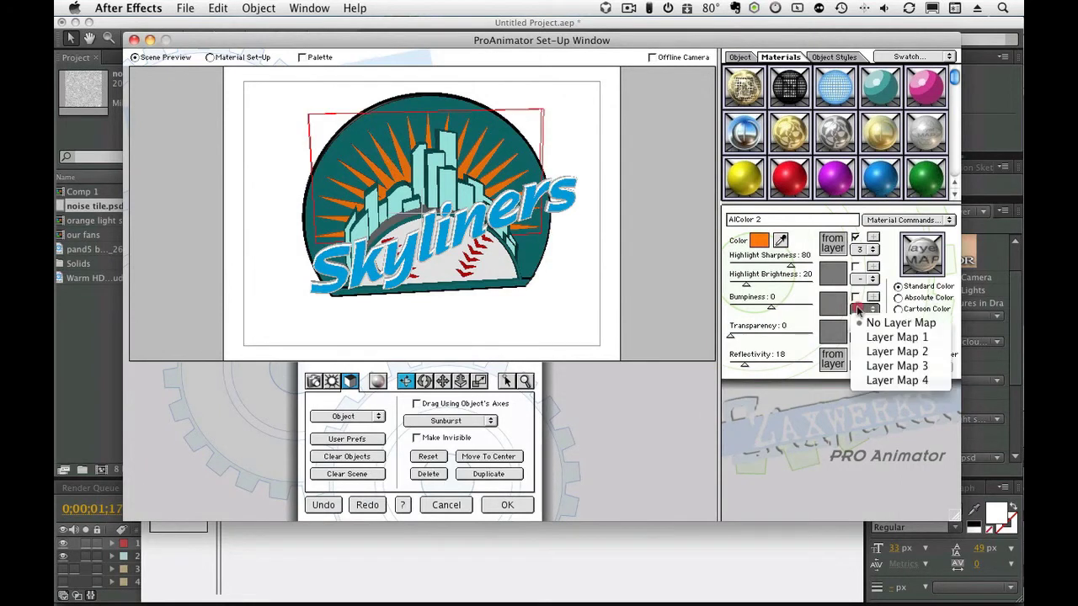
left_click(876, 381)
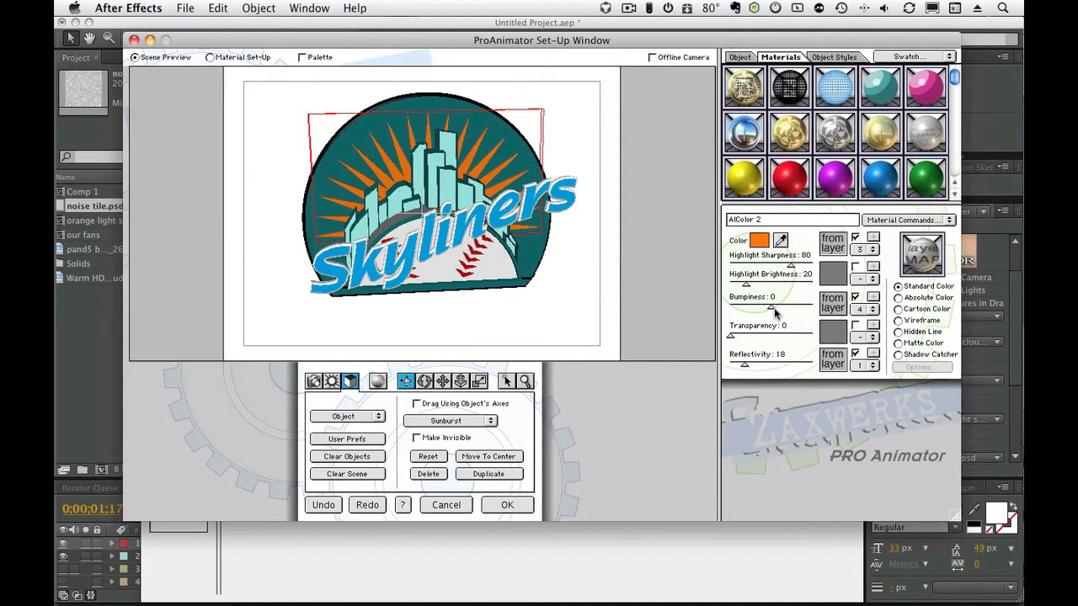
left_click_drag(771, 307, 780, 311)
left_click_drag(779, 310, 780, 310)
Step: Unlock the Baseball track, select the baseball in the scene preview and show its material set-up
left_click(373, 564)
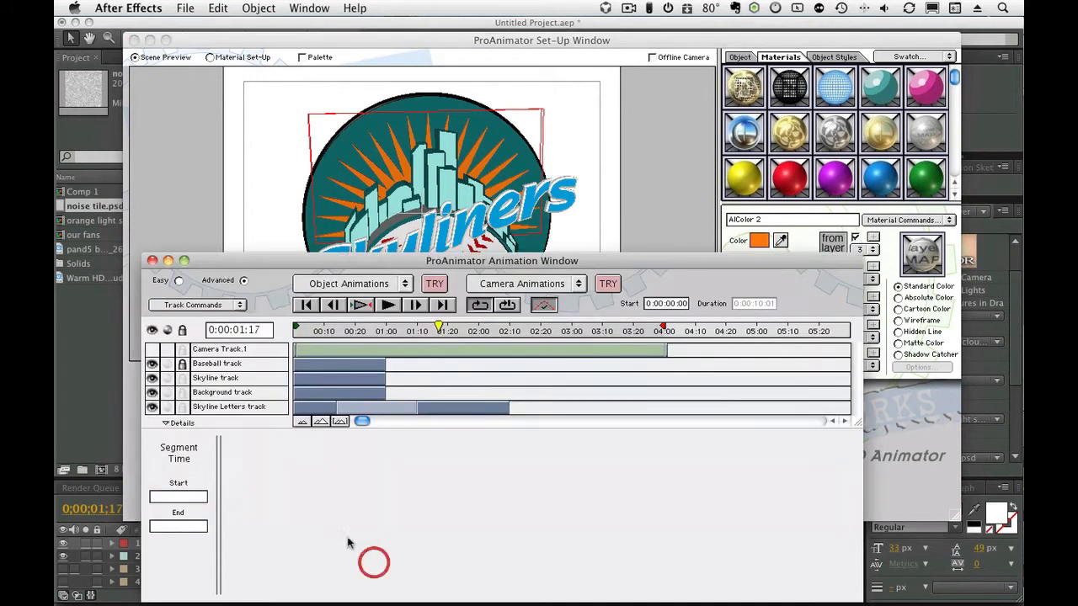
left_click(183, 363)
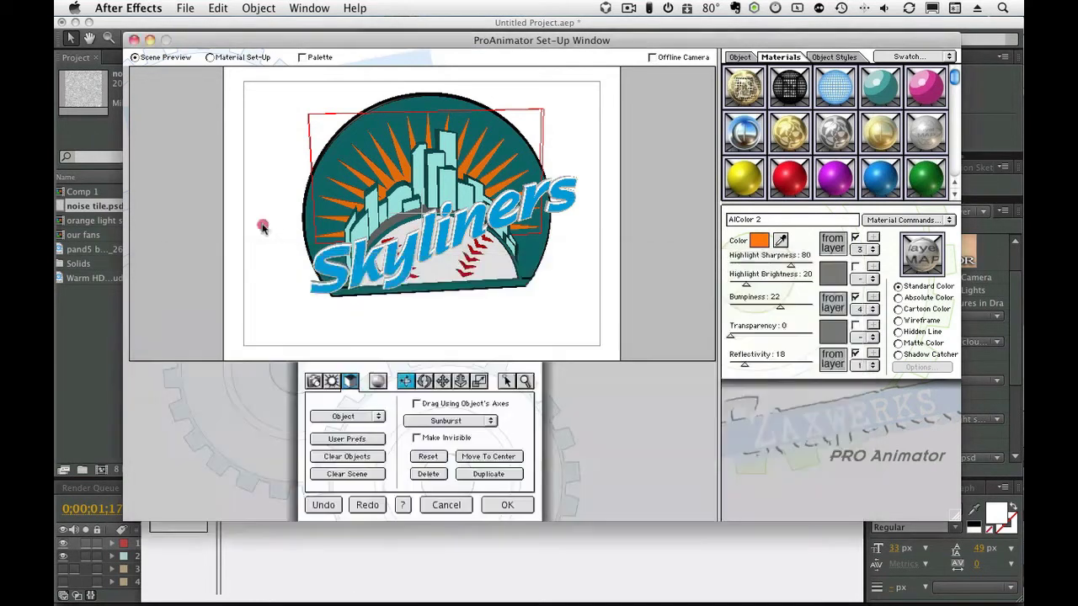
left_click(263, 225)
left_click(496, 271)
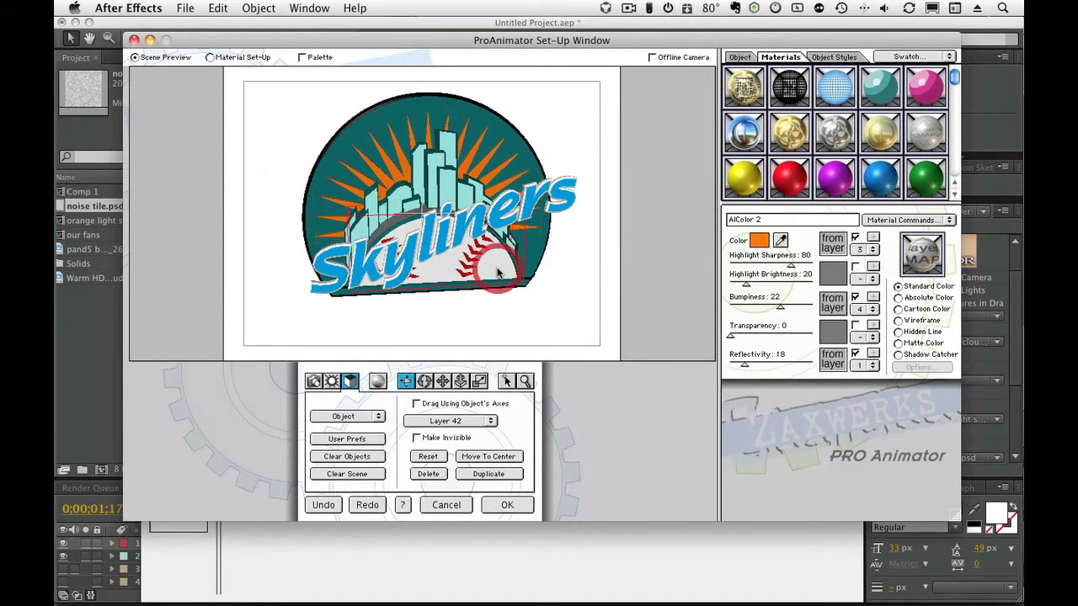
left_click(210, 58)
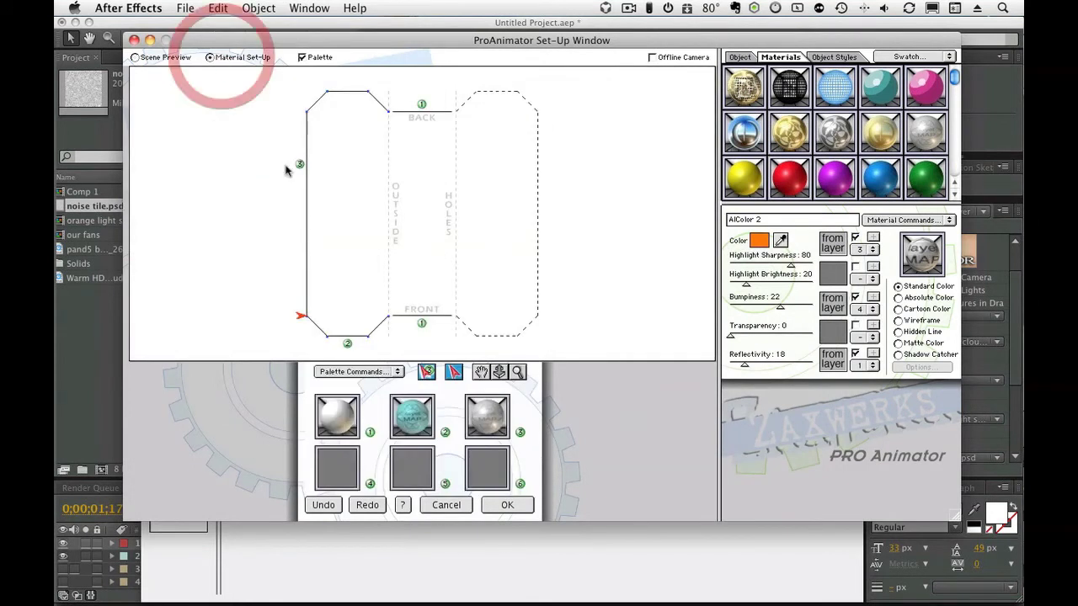
Step: Apply Layer Map 4 as the bump map of the baseball's first material, set Bumpiness to 30, and accept the editor changes
left_click(337, 416)
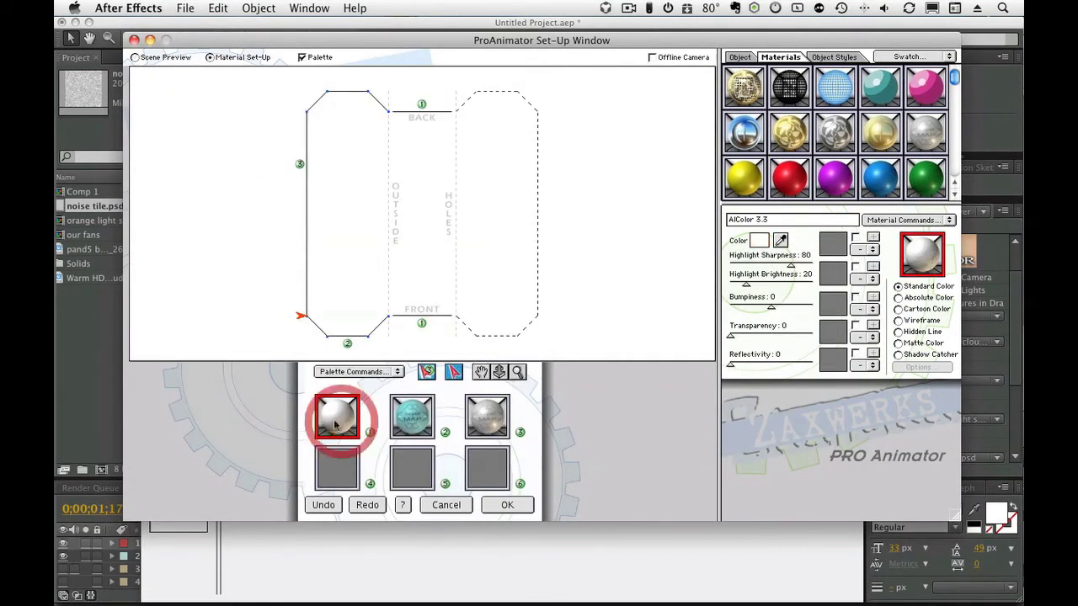
left_click(868, 308)
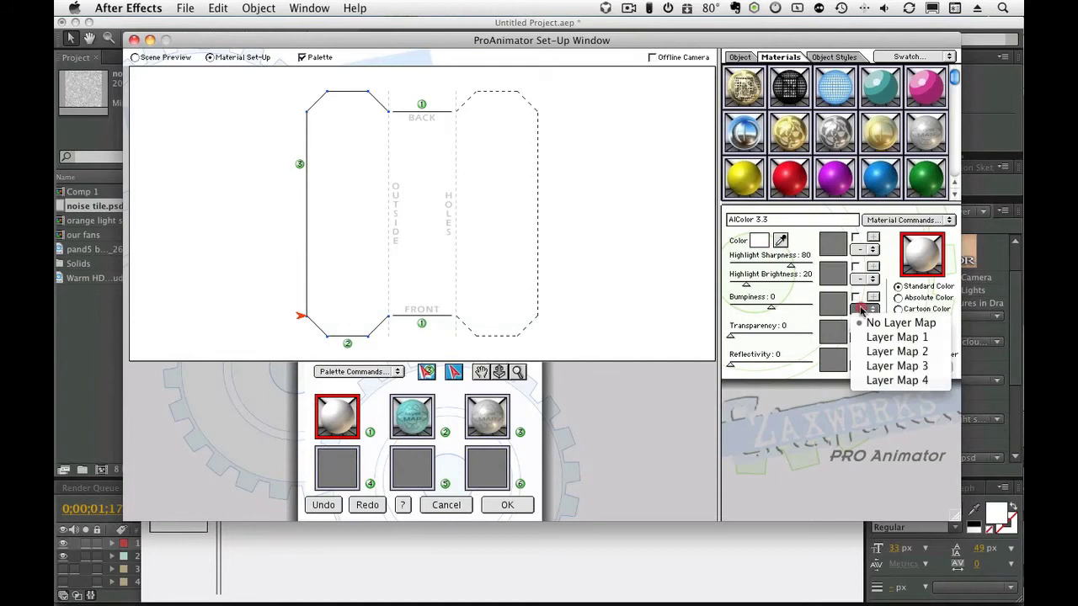
left_click(867, 377)
left_click_drag(773, 309, 783, 308)
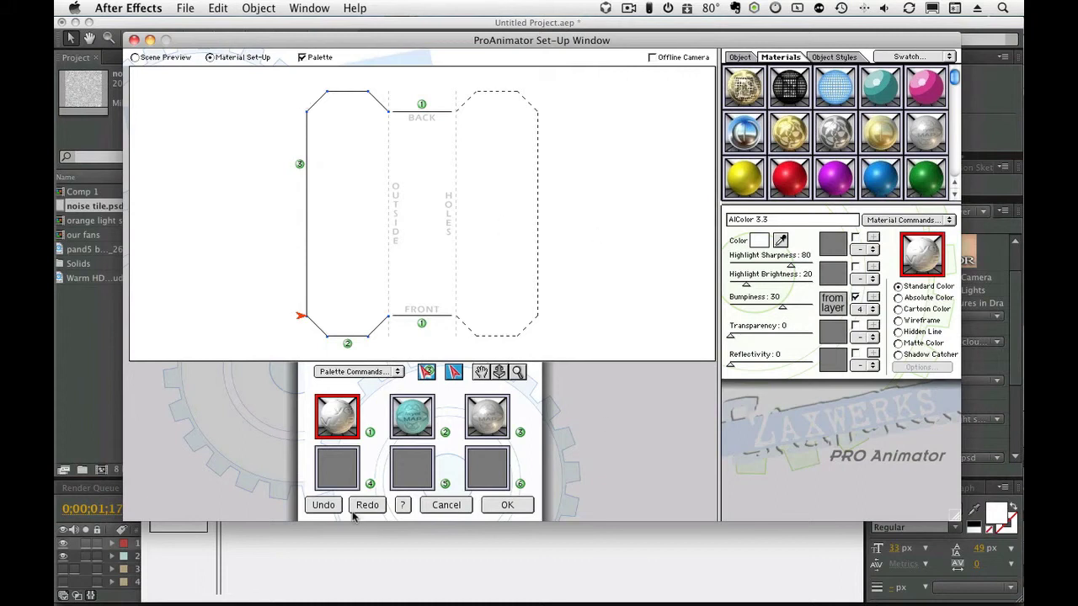
left_click(507, 505)
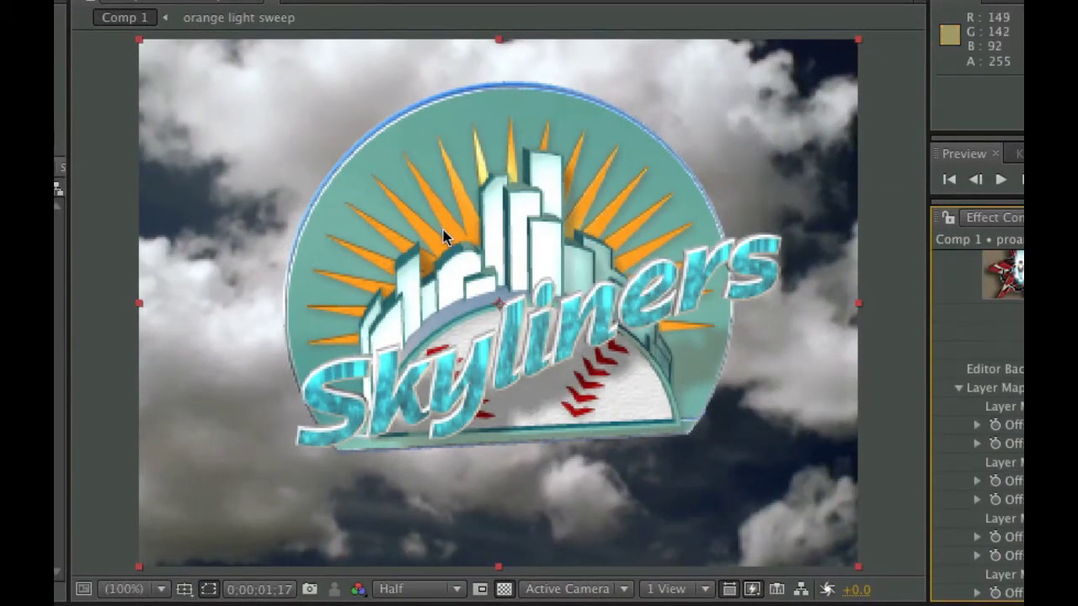
Step: Switch the Comp 1 viewer to Full resolution and check the bump textures at 0;00;02;04 and 0;00;01;19
left_click(431, 590)
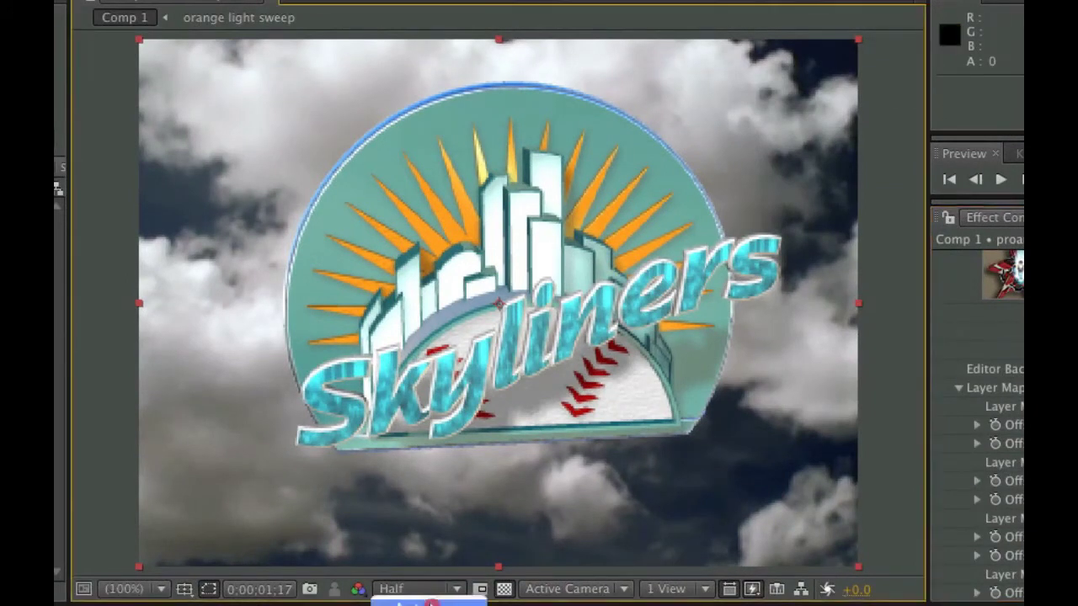
left_click(422, 588)
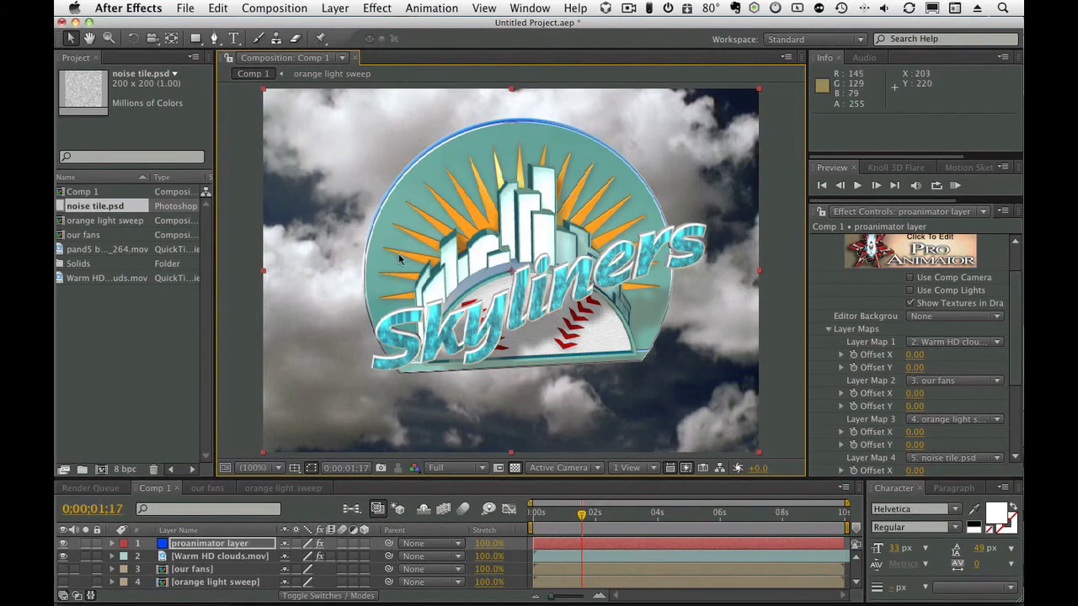
left_click(598, 514)
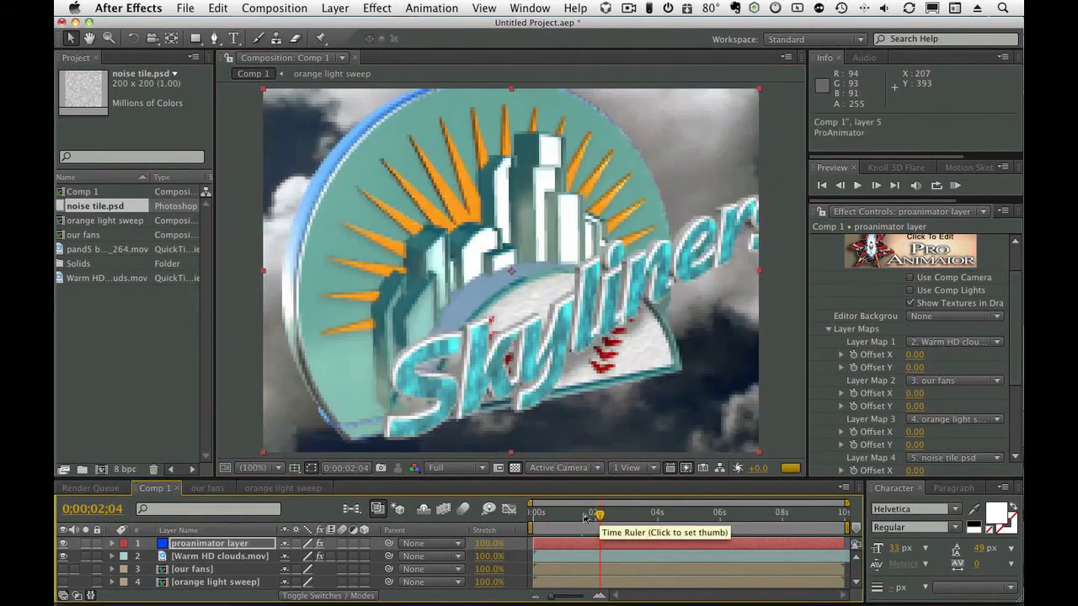
left_click(585, 513)
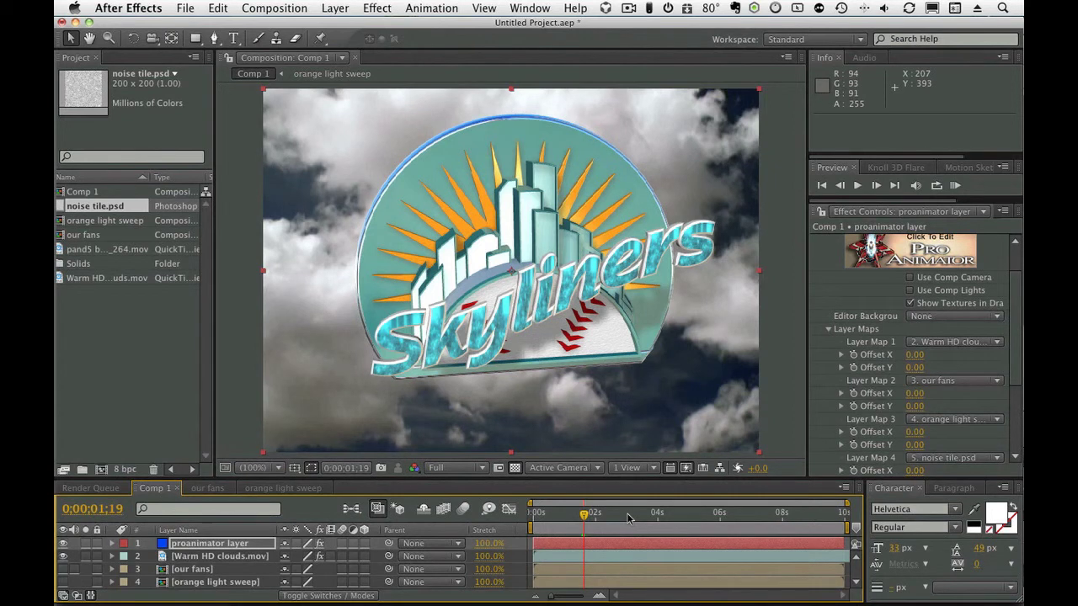
Step: Add a new camera with default settings to Comp 1 and make the proanimator layer's effect use the comp camera
left_click(348, 7)
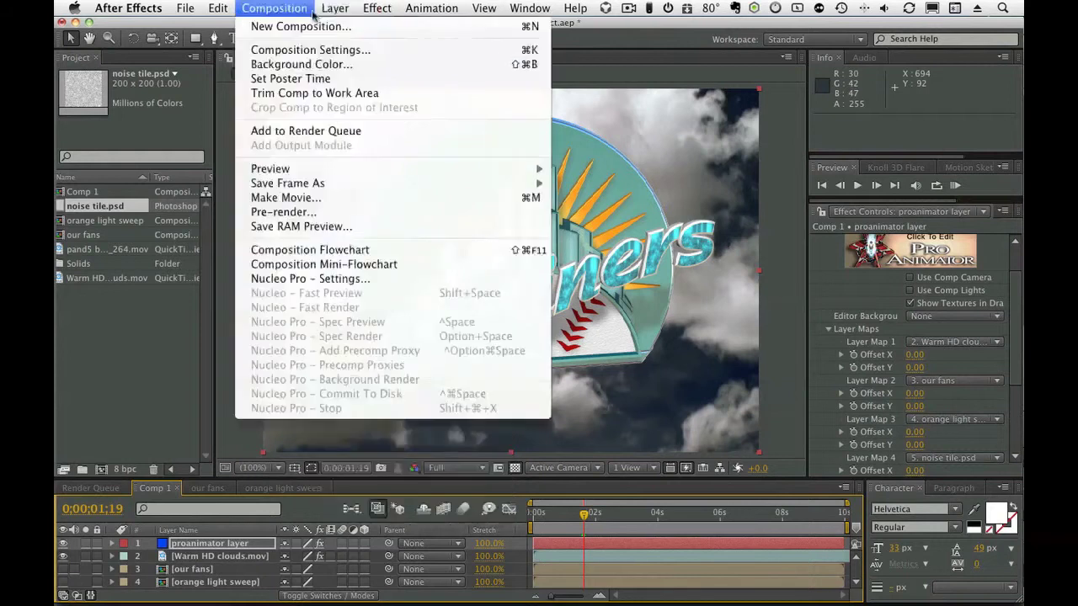
mouse_move(340, 30)
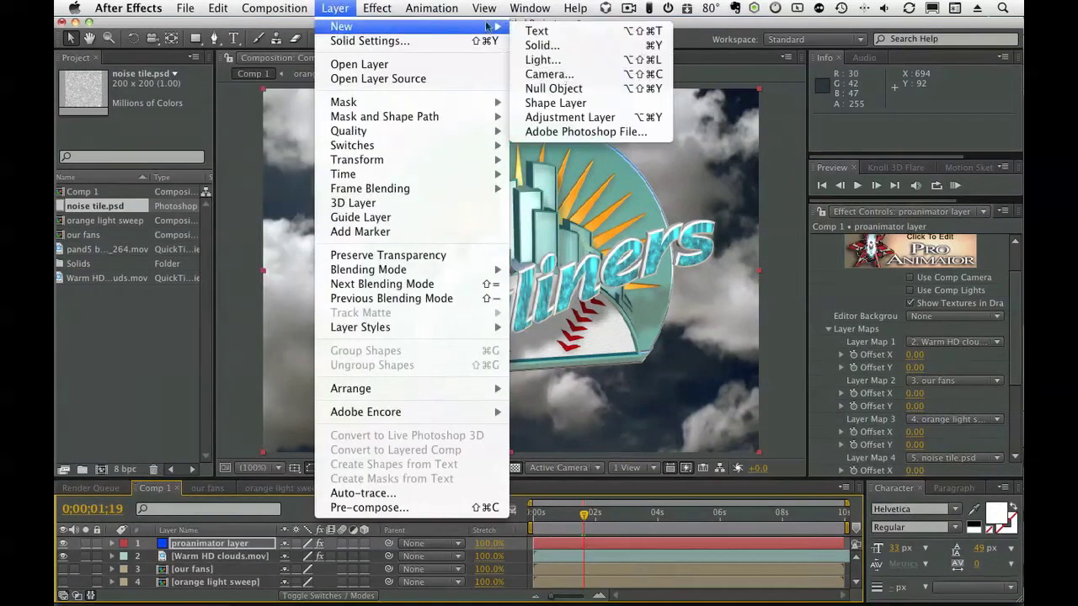
left_click(549, 74)
left_click(539, 442)
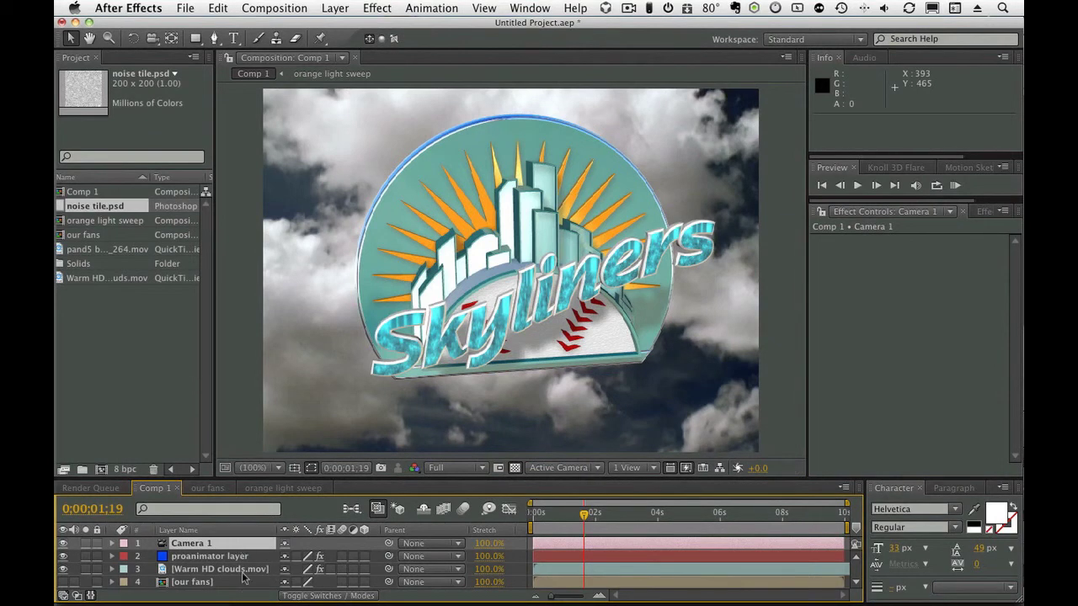
left_click(240, 560)
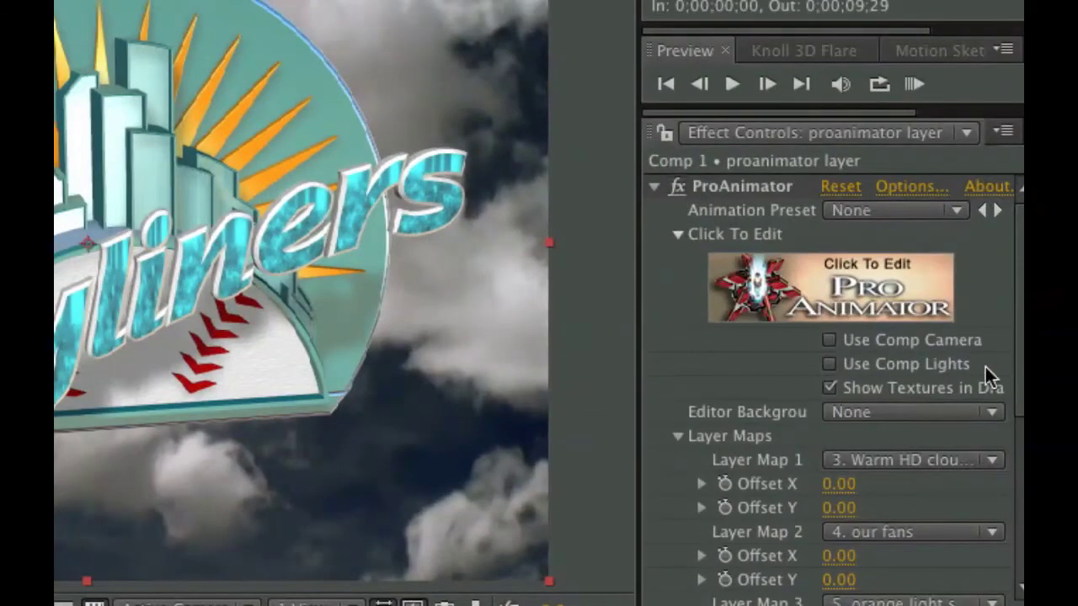
left_click(830, 343)
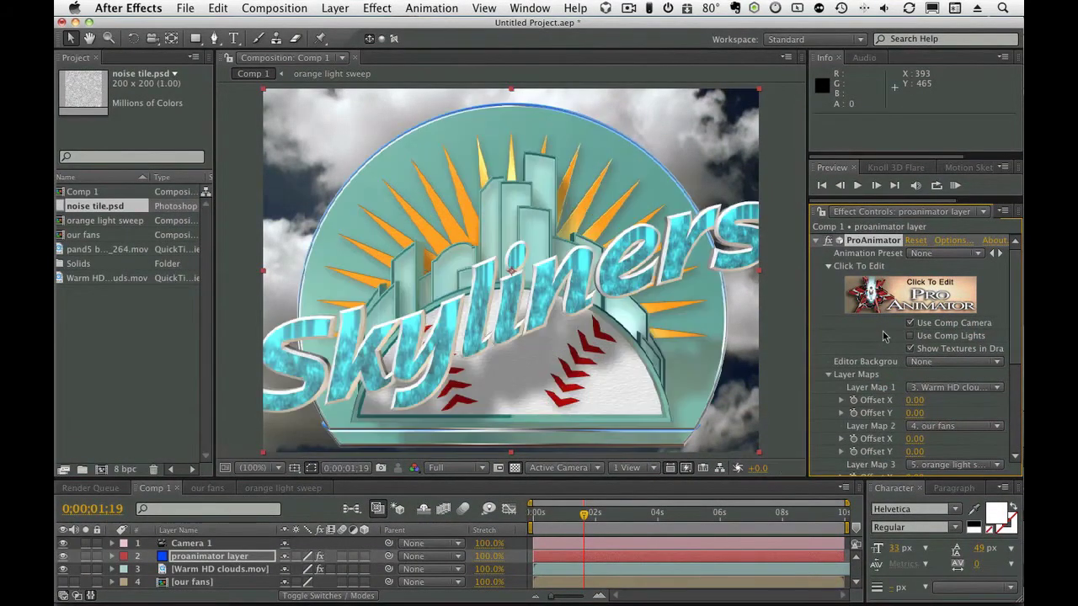
Step: Set Camera 1's Z position to -871.1, its Y orientation to 359° and its X rotation to -1°
left_click(243, 544)
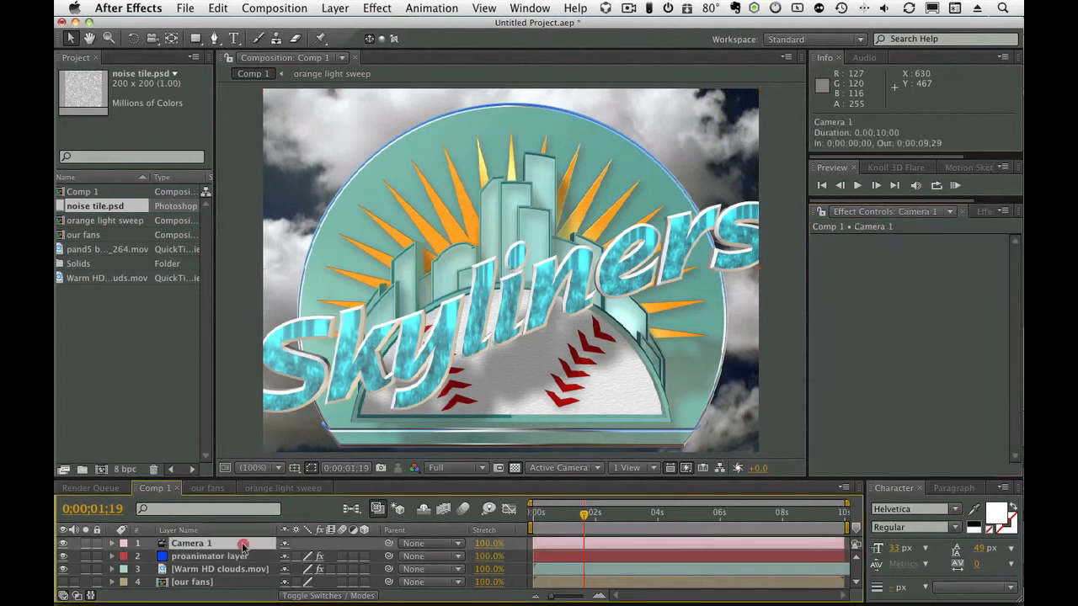
key("p")
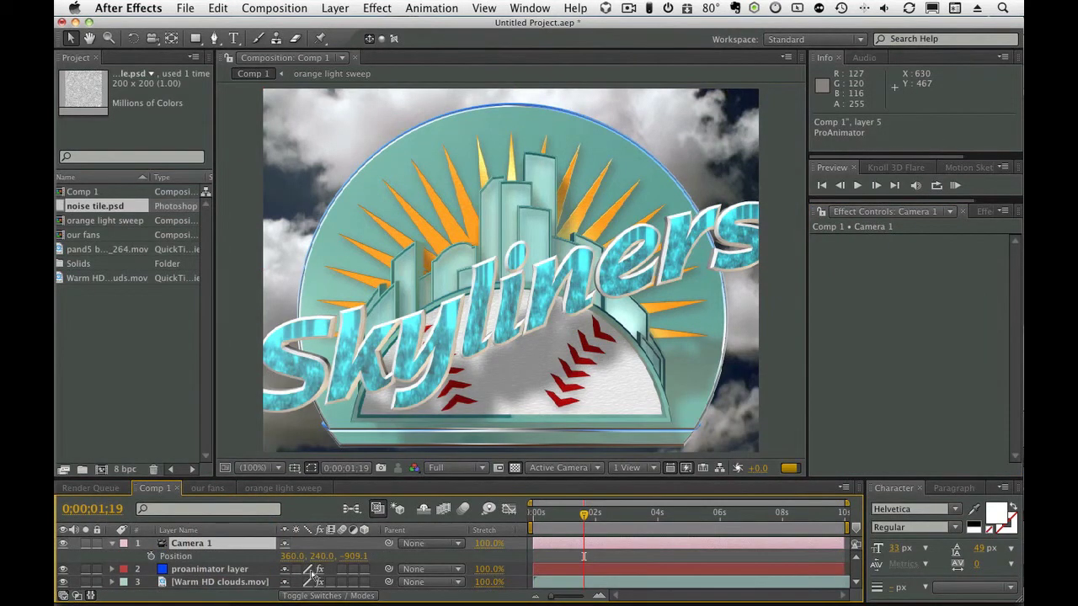
left_click_drag(352, 556, 307, 563)
key("r")
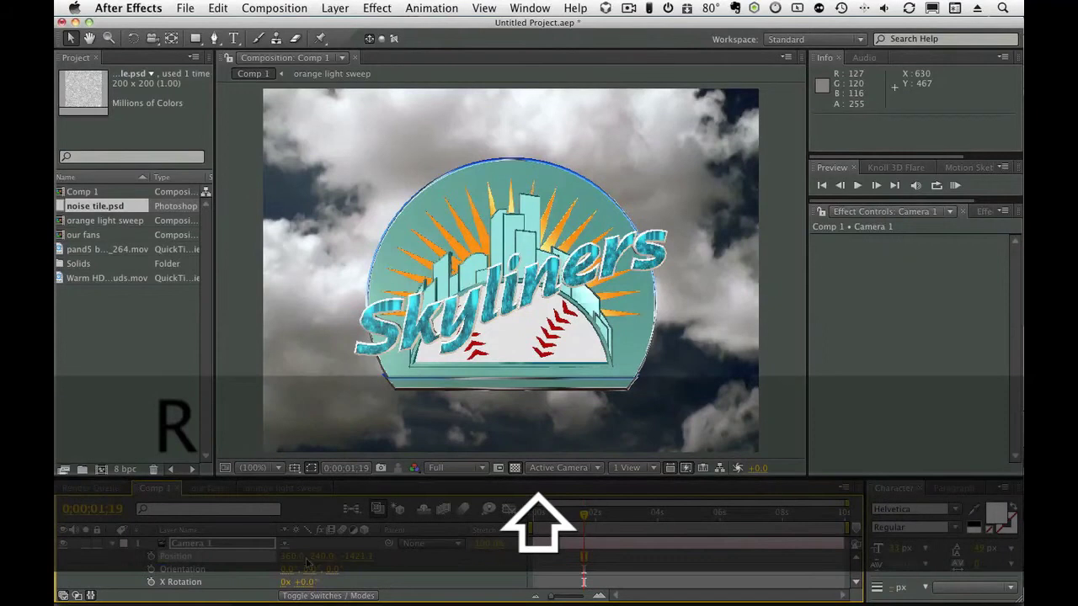
mouse_move(311, 569)
left_mouse_down()
mouse_move(295, 570)
mouse_move(311, 582)
mouse_move(296, 583)
left_mouse_up()
left_click_drag(370, 558, 444, 547, "shift")
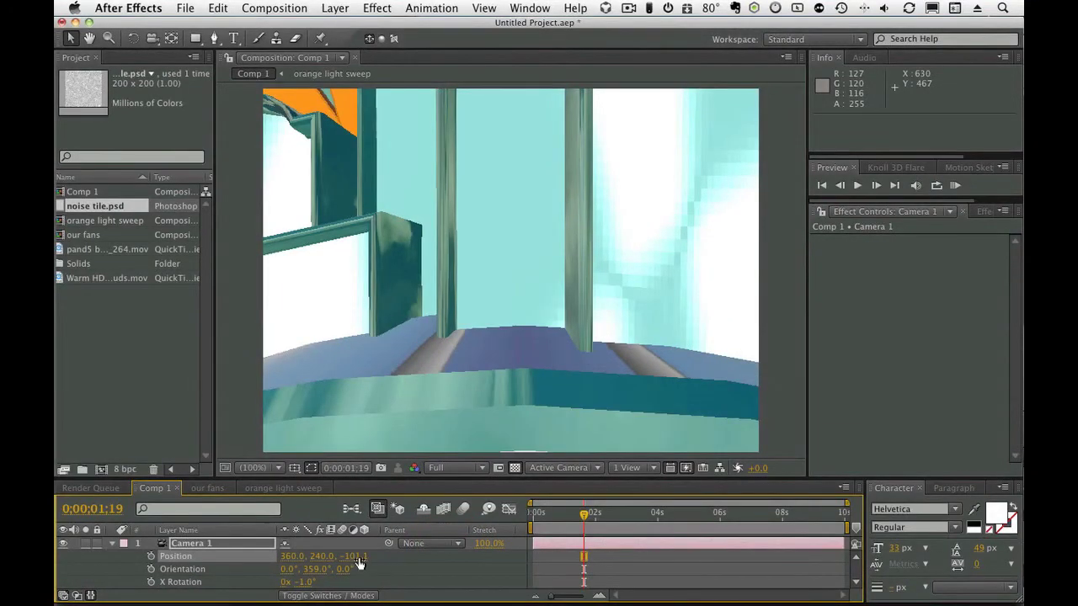
left_click_drag(358, 557, 187, 548, "shift")
Step: Add a shadow-casting spot light named Light 1 with 90% intensity above Camera 1
left_click(189, 547)
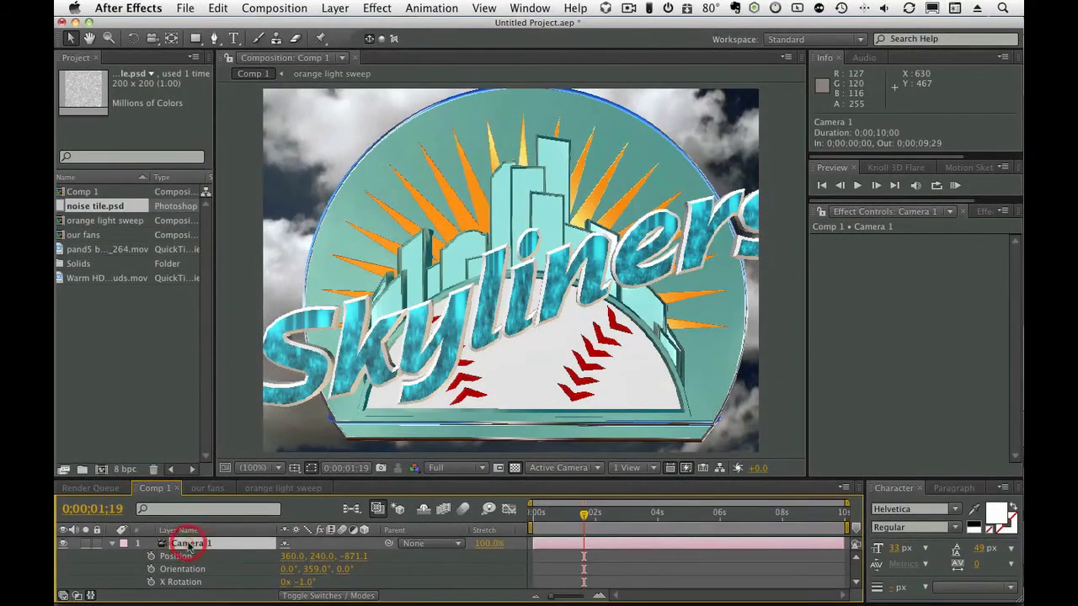
left_click(337, 8)
mouse_move(346, 27)
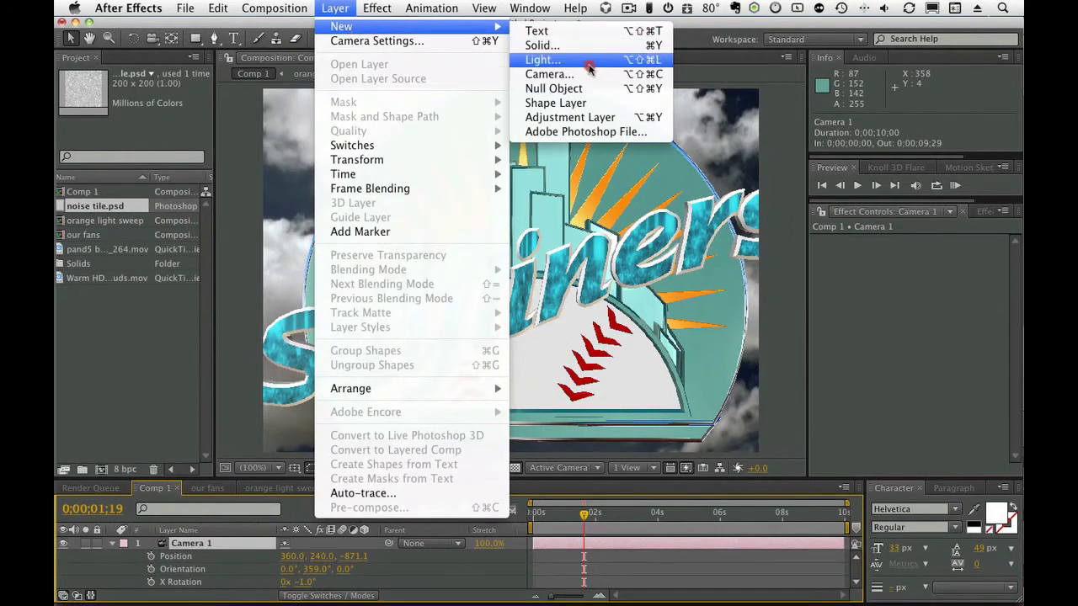
left_click(589, 60)
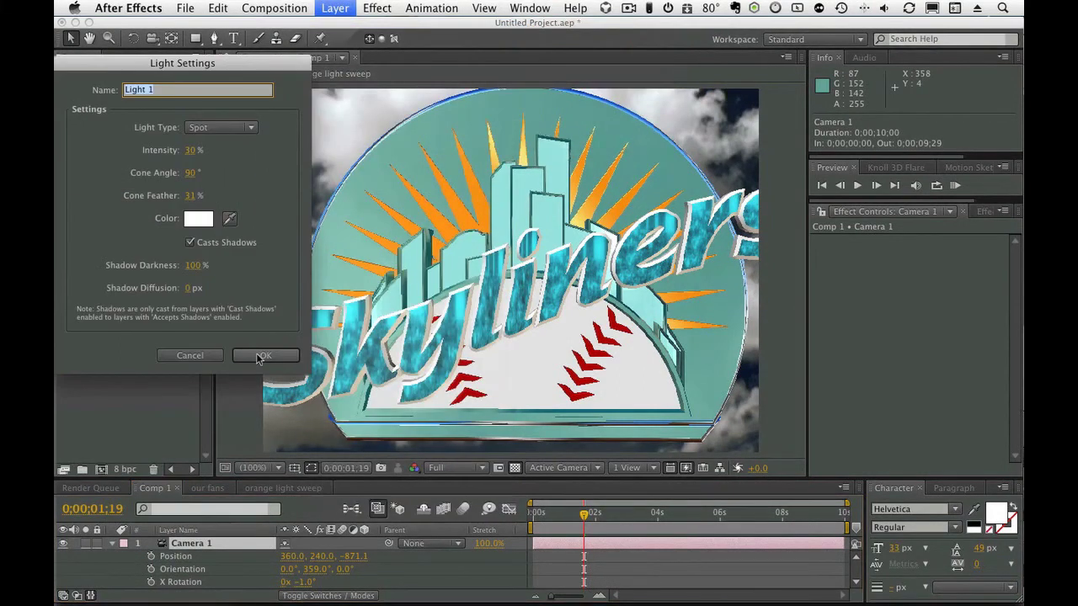
left_click_drag(186, 152, 236, 152)
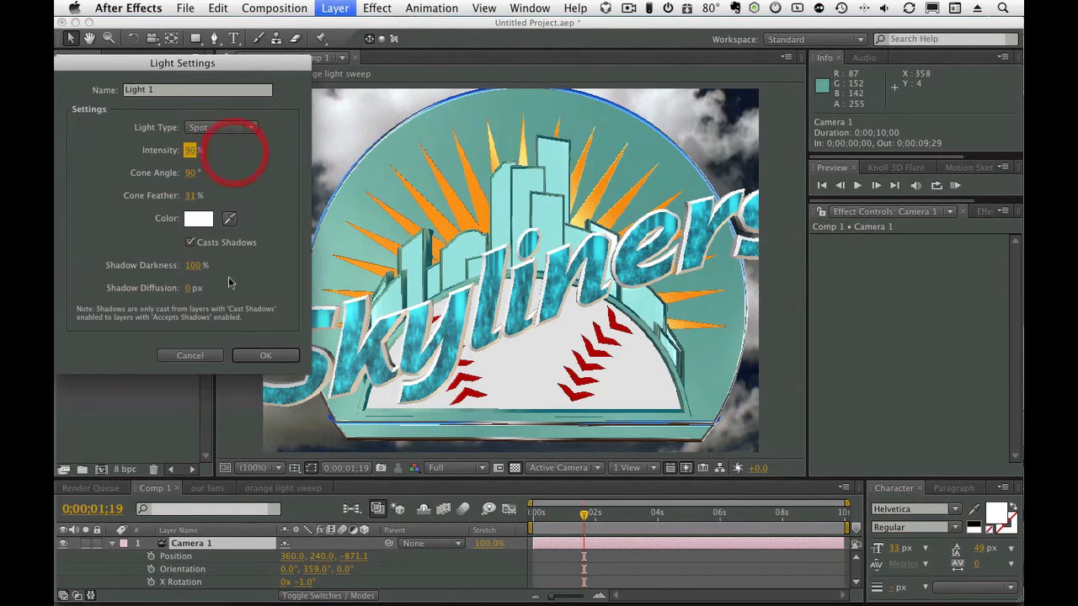
left_click(278, 356)
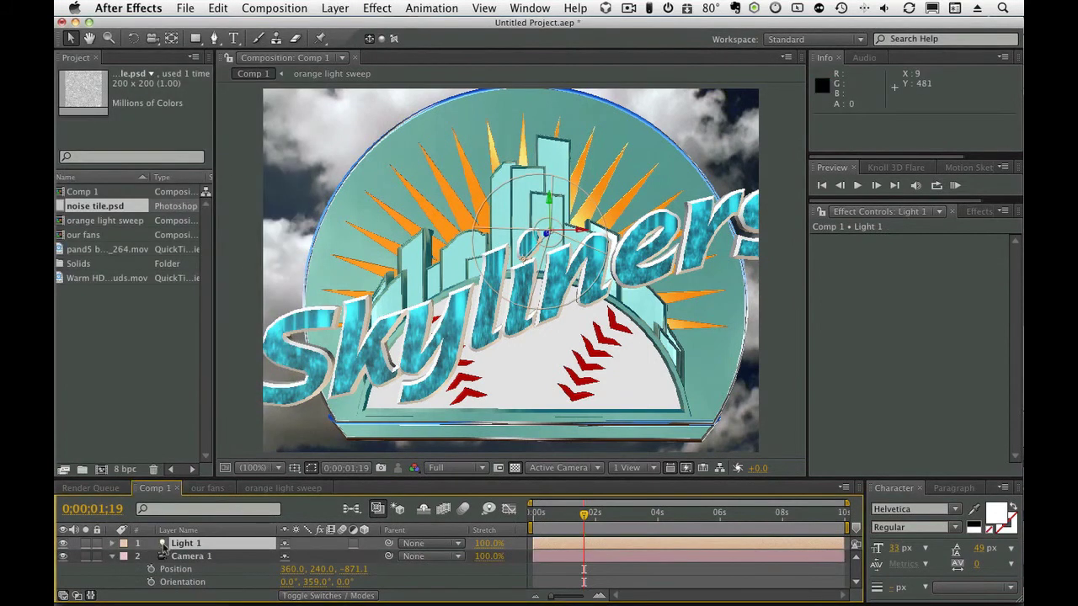
Step: Make the ProAnimator effect on the proanimator layer use the comp lights
scroll(184, 577, "down", 5)
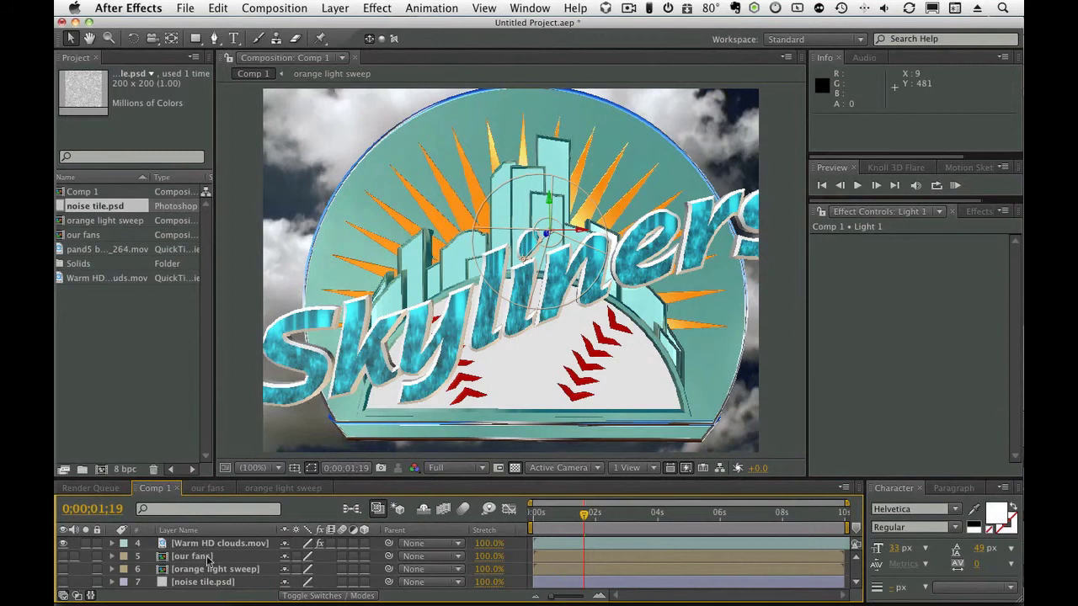
scroll(209, 559, "up", 1)
left_click(212, 543)
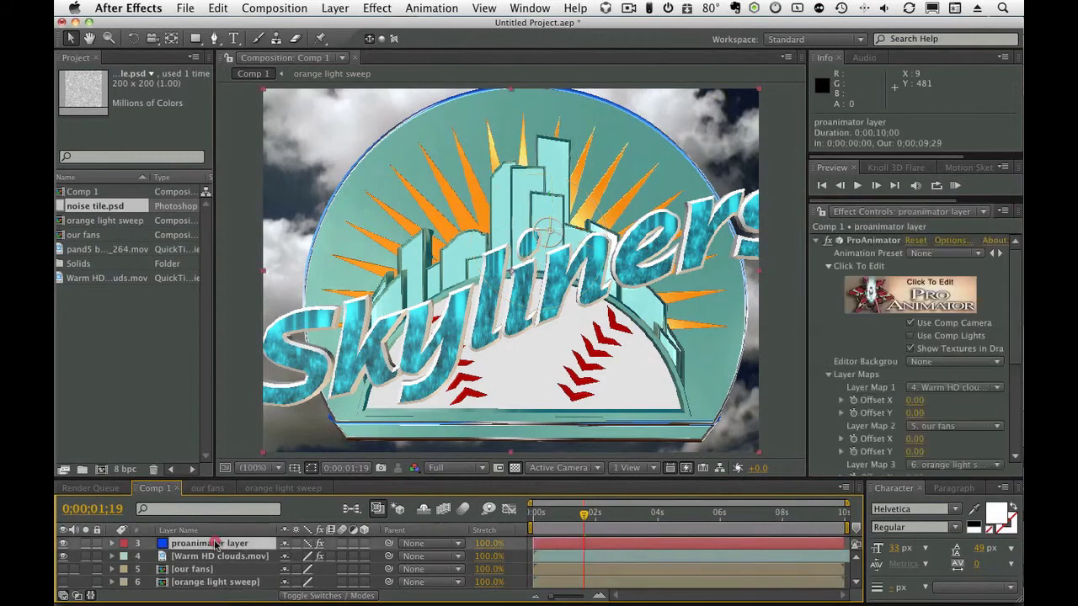
left_click(956, 336)
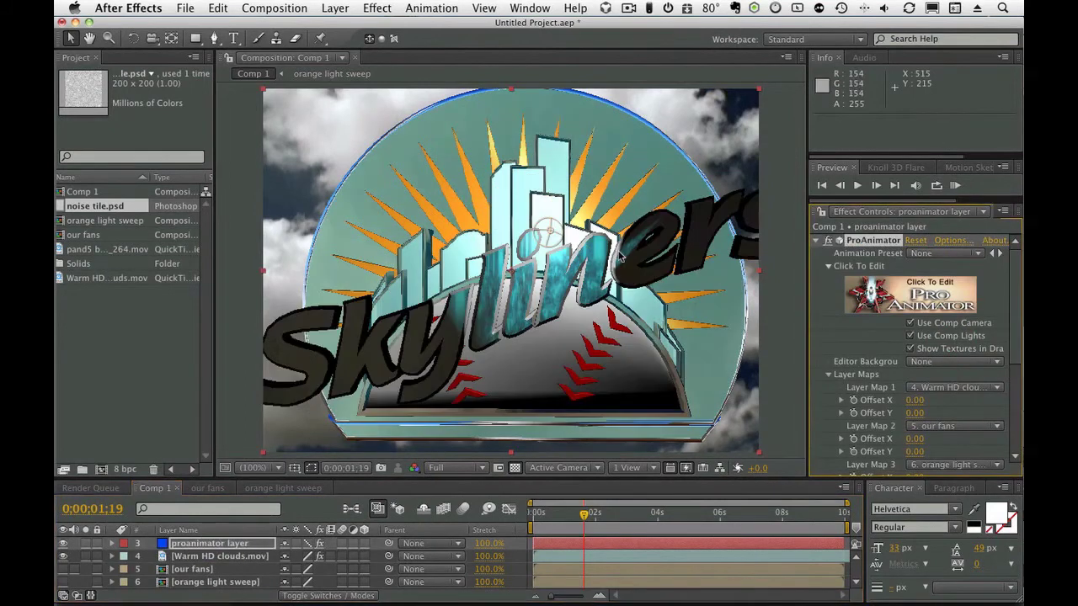
scroll(261, 552, "up", 3)
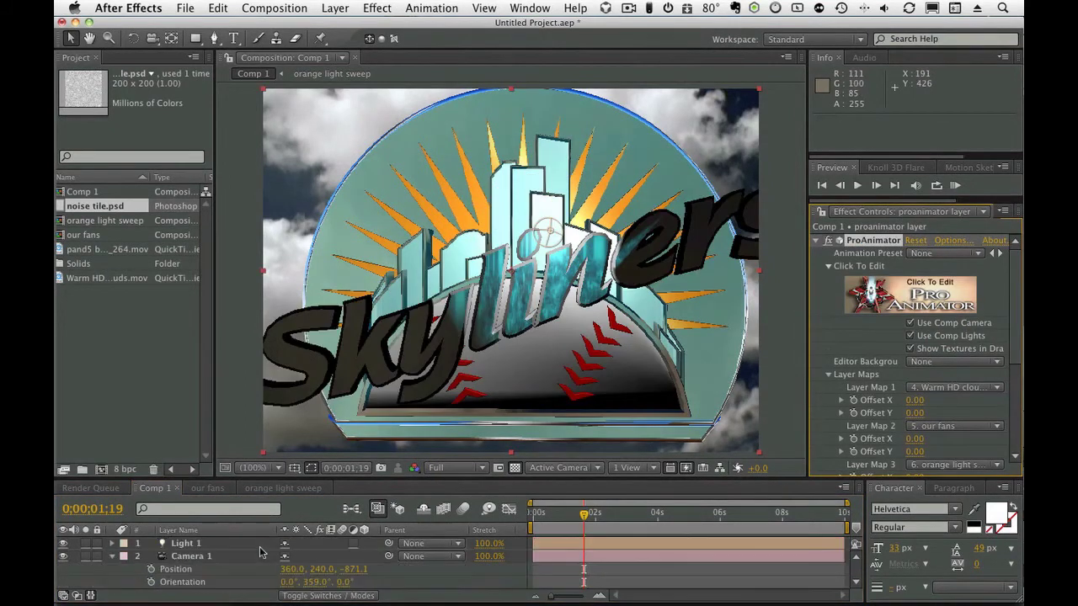
Step: Set Light 1's Z position to -486.3 in Comp 1
left_click(260, 543)
key("p")
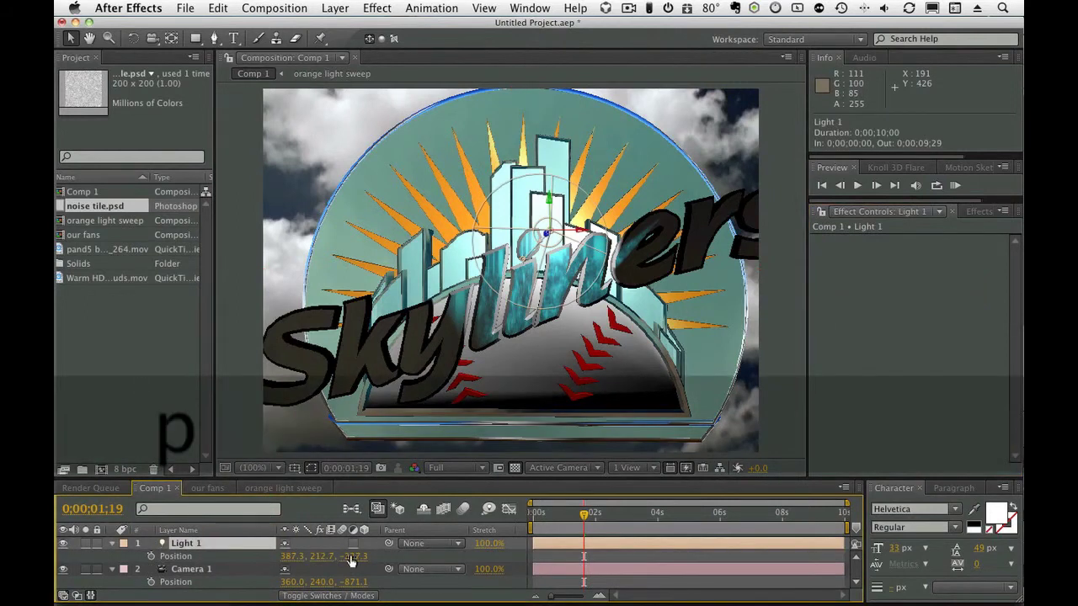
left_click_drag(350, 556, 353, 555)
left_click_drag(385, 557, 380, 557, "shift")
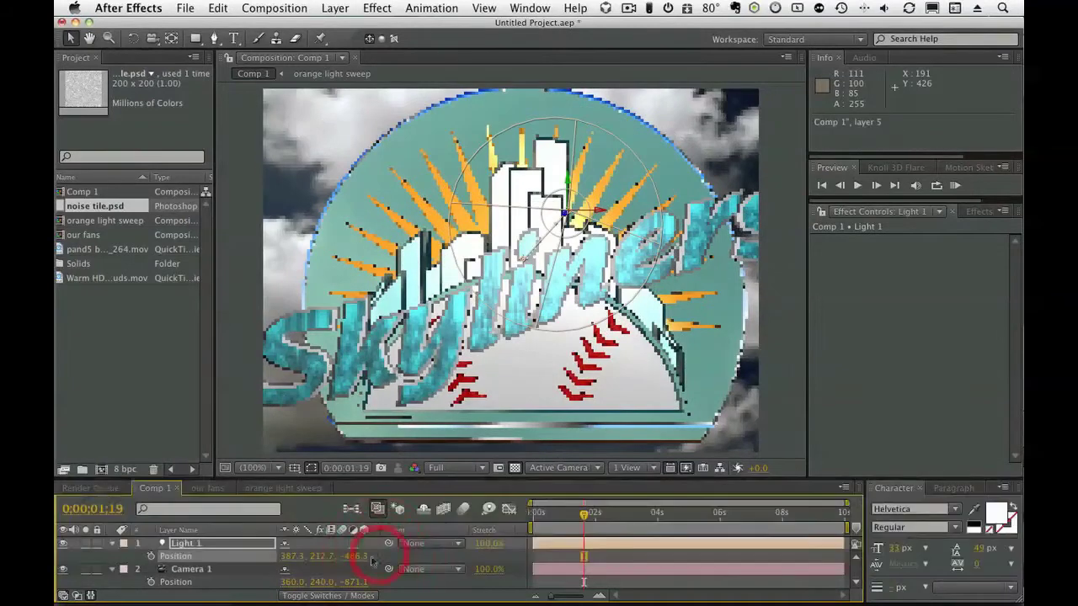
Step: Collapse Camera 1's properties and switch the proanimator layer to best quality
scroll(346, 566, "down", 5)
scroll(346, 566, "up", 3)
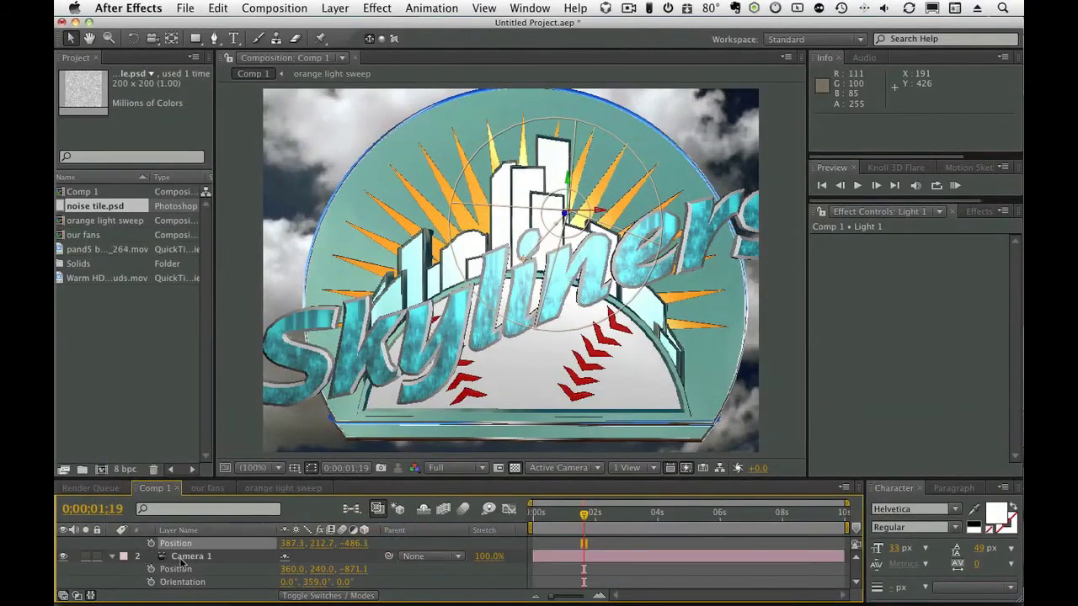
left_click(112, 557)
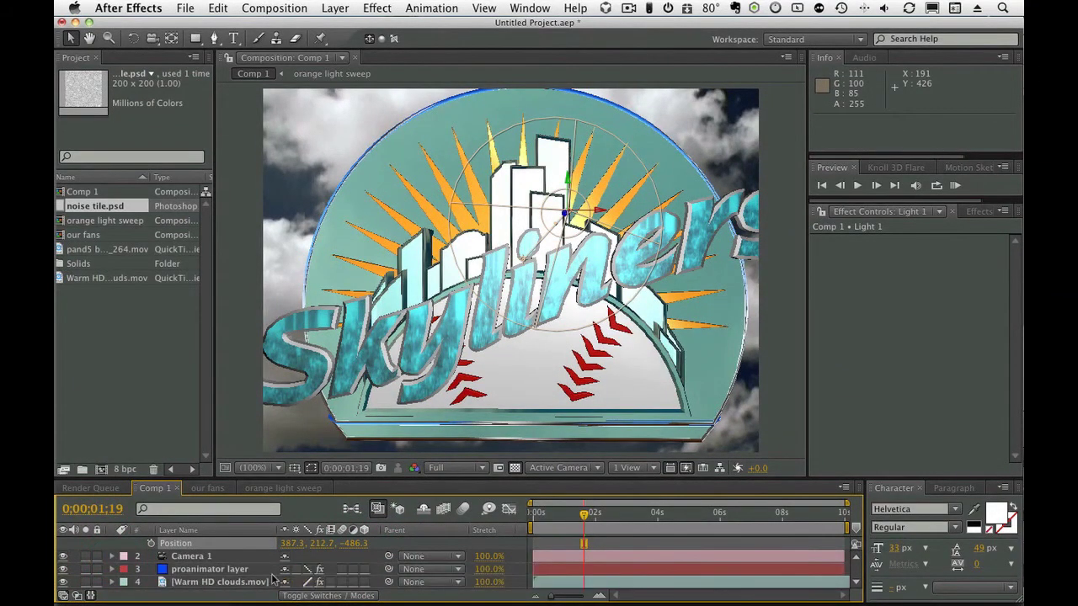
left_click(308, 570)
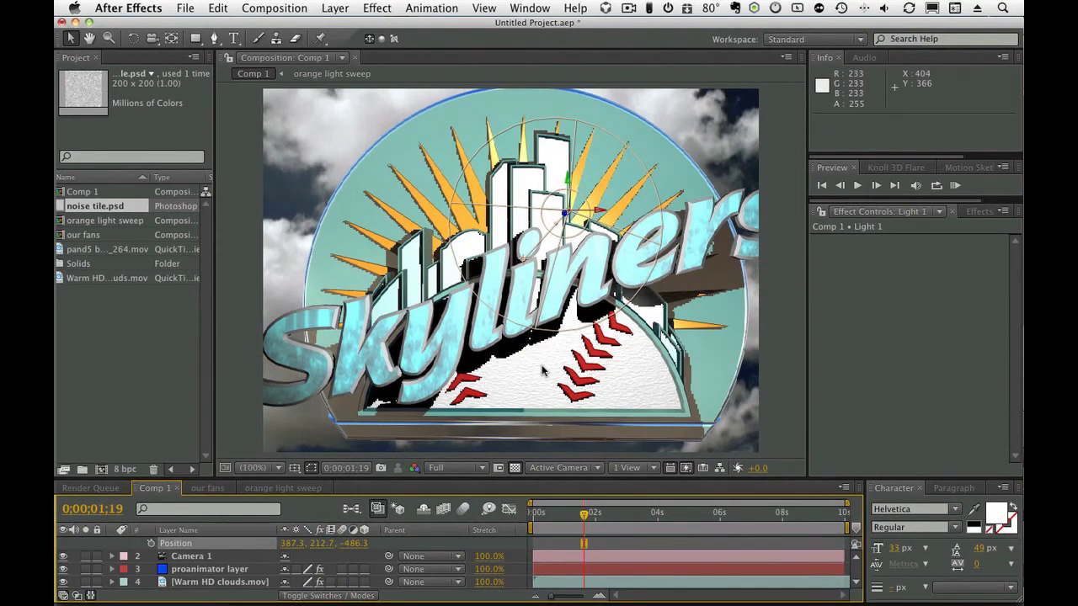
Step: Make the ProAnimator effect on the proanimator layer stop using the comp lights and the comp camera
left_click(214, 558)
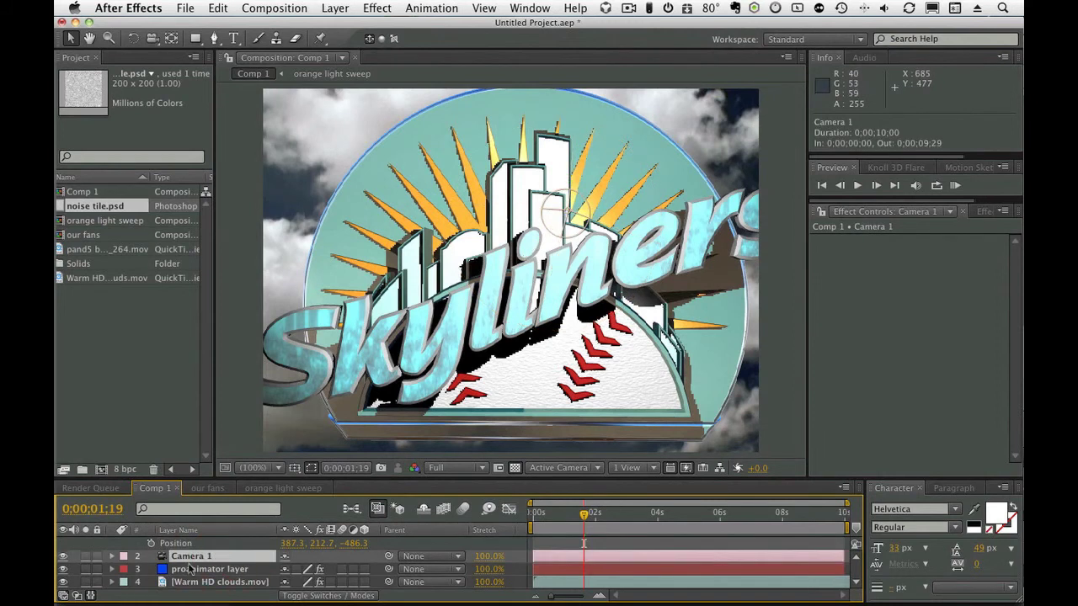
left_click(192, 572)
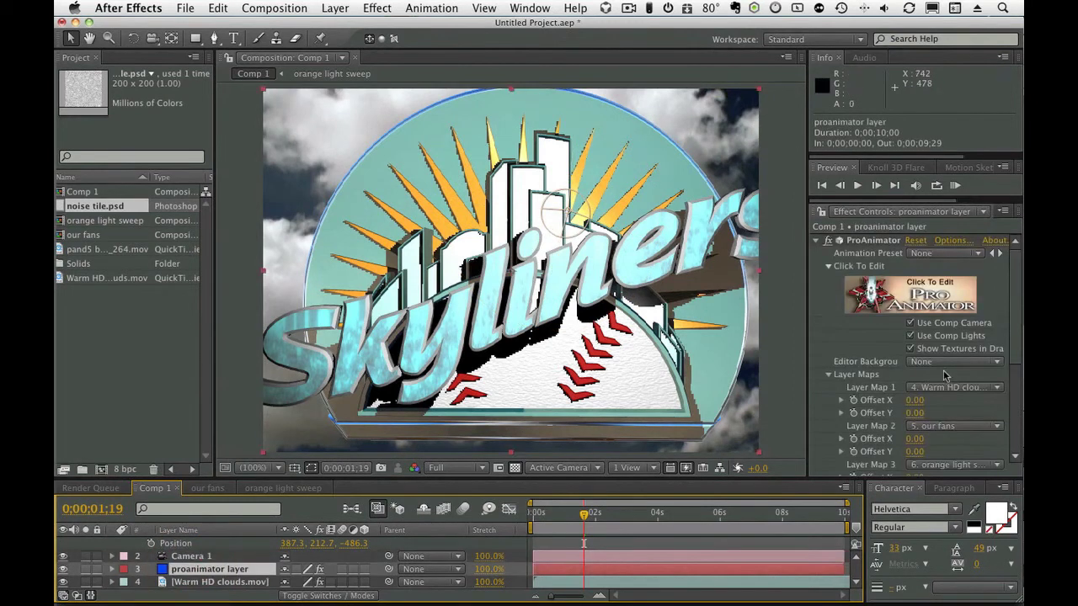
left_click(909, 336)
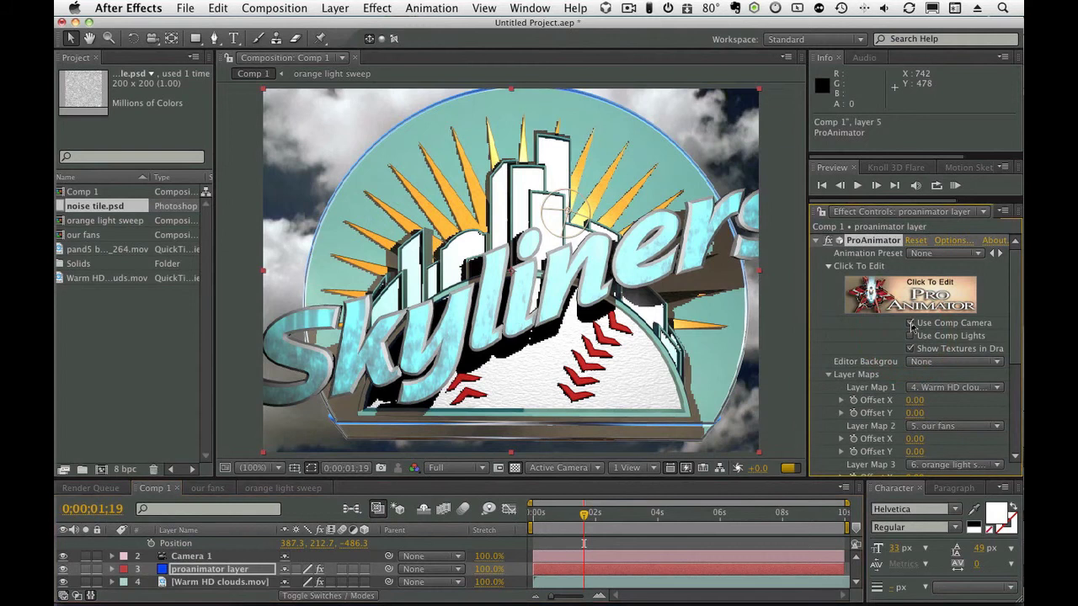
left_click(910, 323)
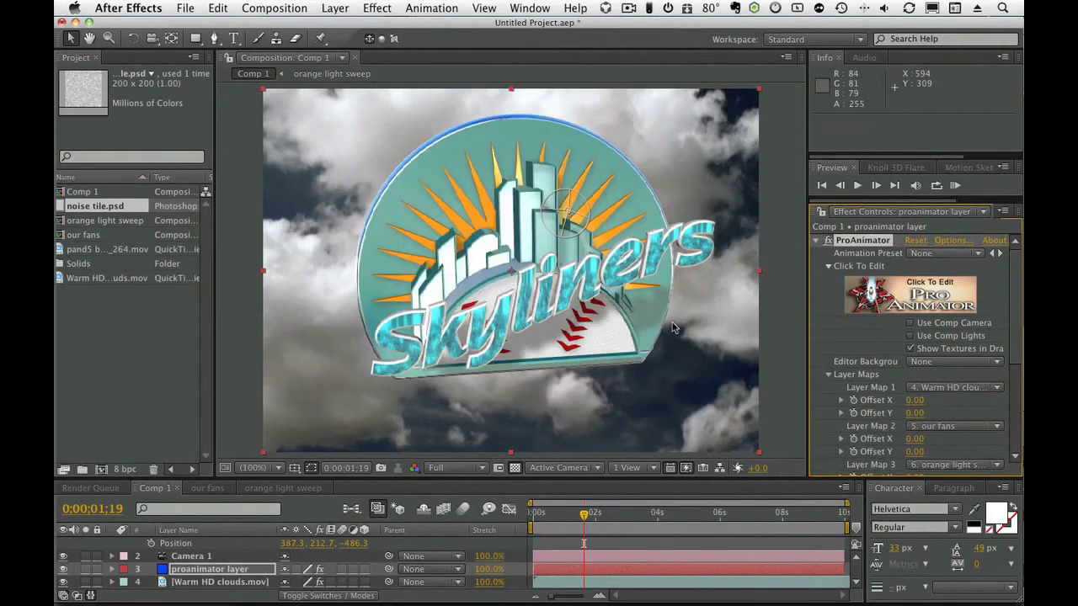
Step: Review the logo animation between 0;00;00;18 and 0;00;01;18, ending at 0;00;01;18
left_click(554, 515)
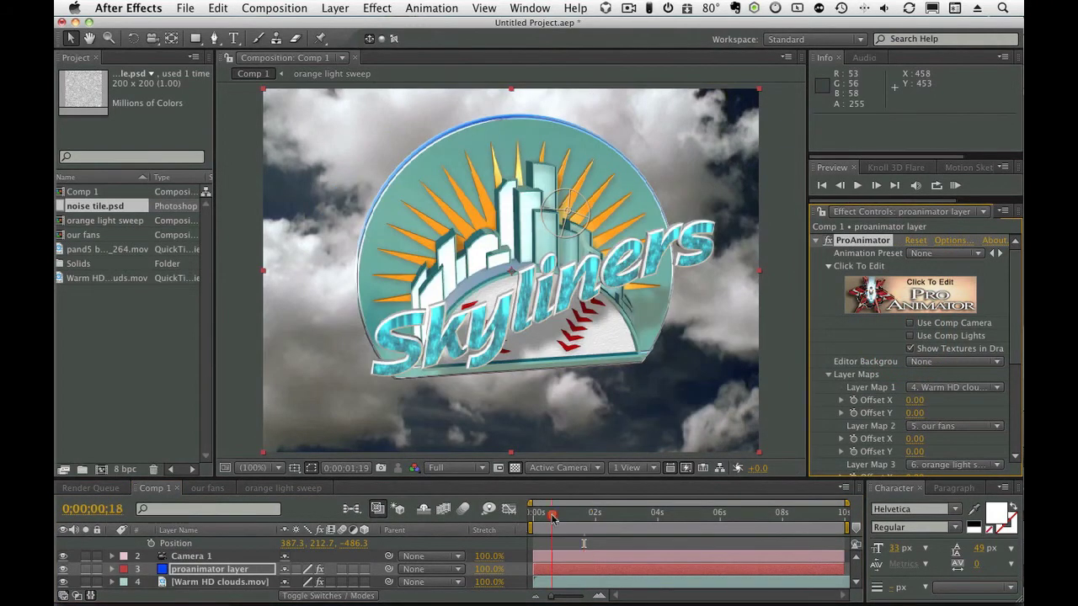
left_click(554, 515)
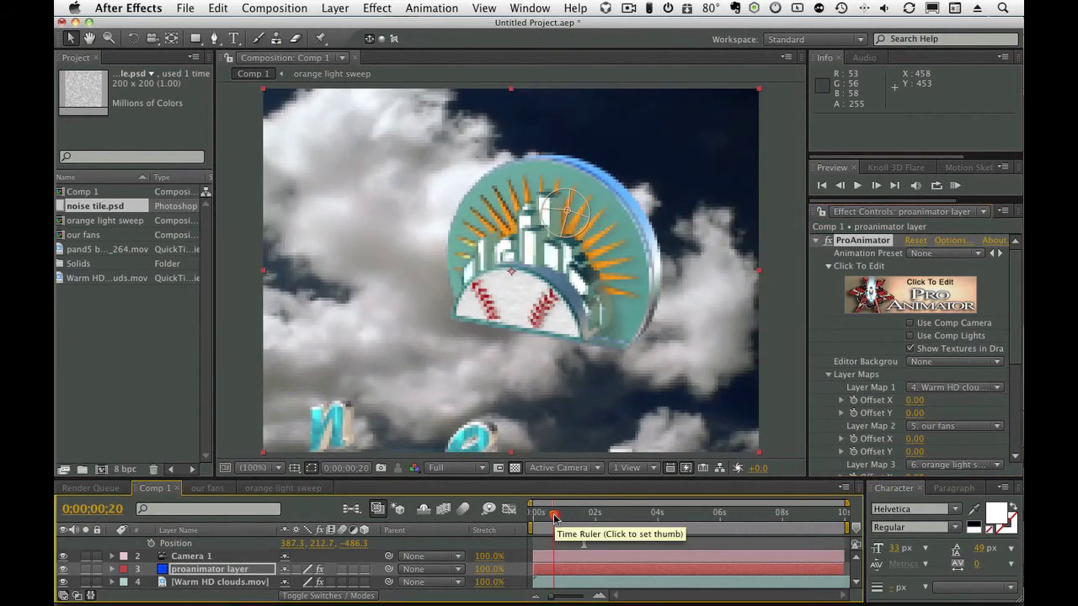
left_click_drag(554, 515, 583, 517)
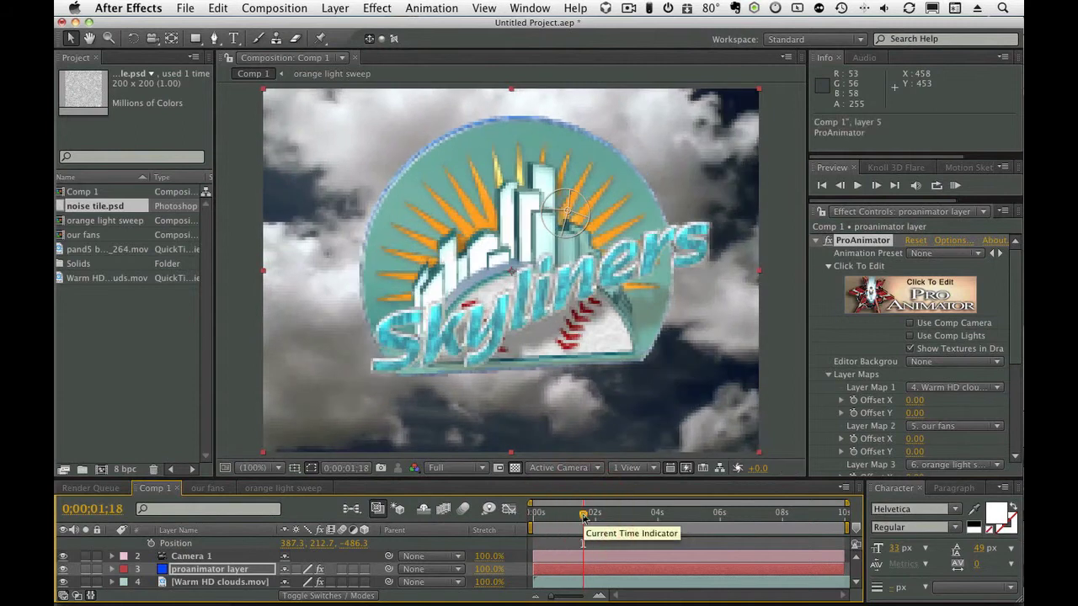
Step: Hide the Warm HD clouds.mov layer and add a new adjustment layer to Comp 1
left_click(235, 583)
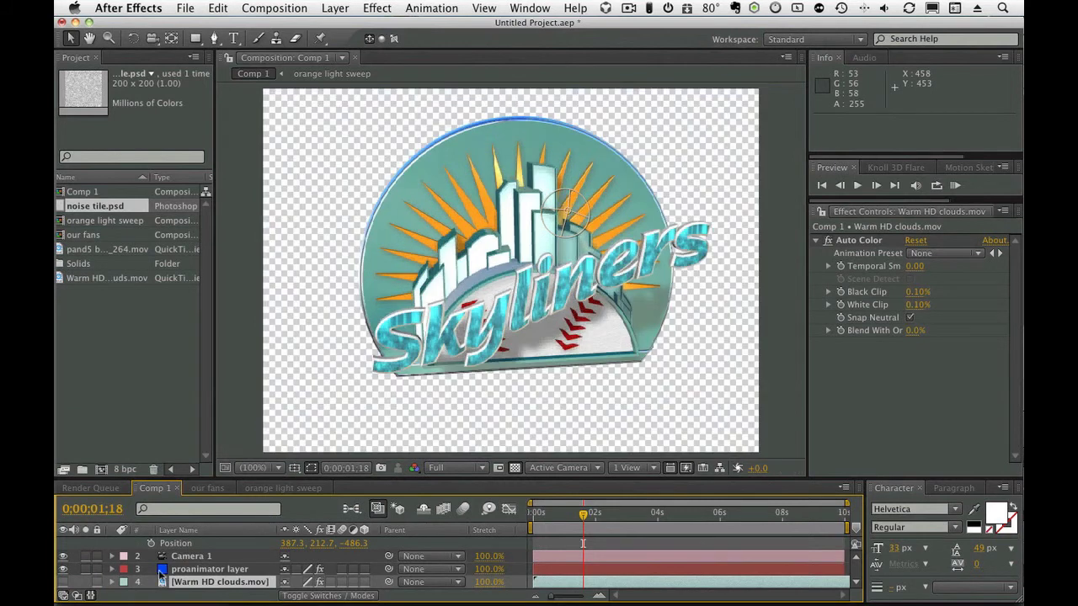
left_click(335, 7)
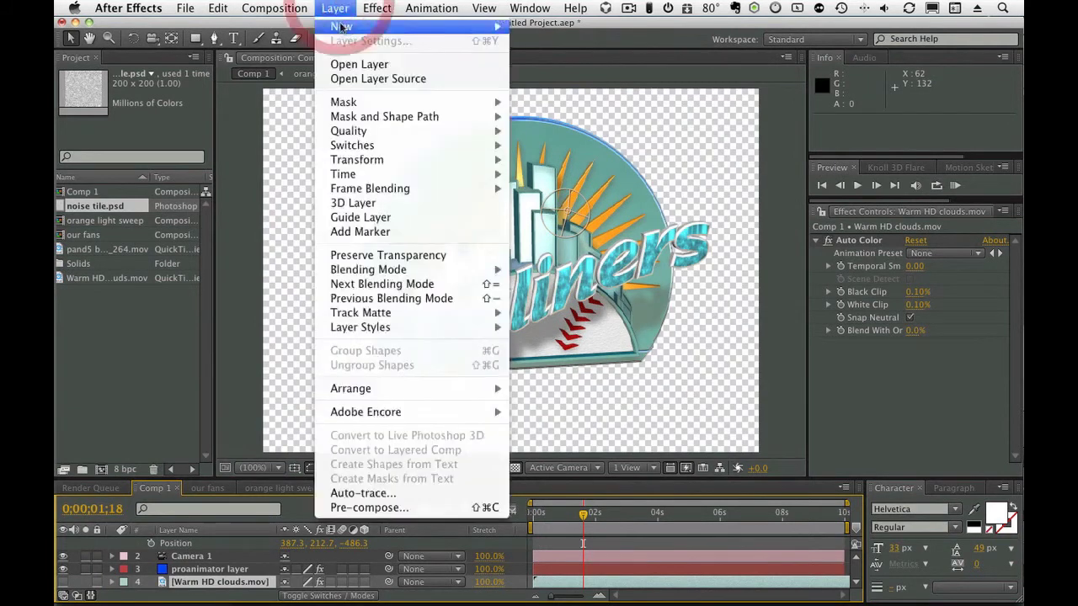
mouse_move(421, 25)
left_click(576, 116)
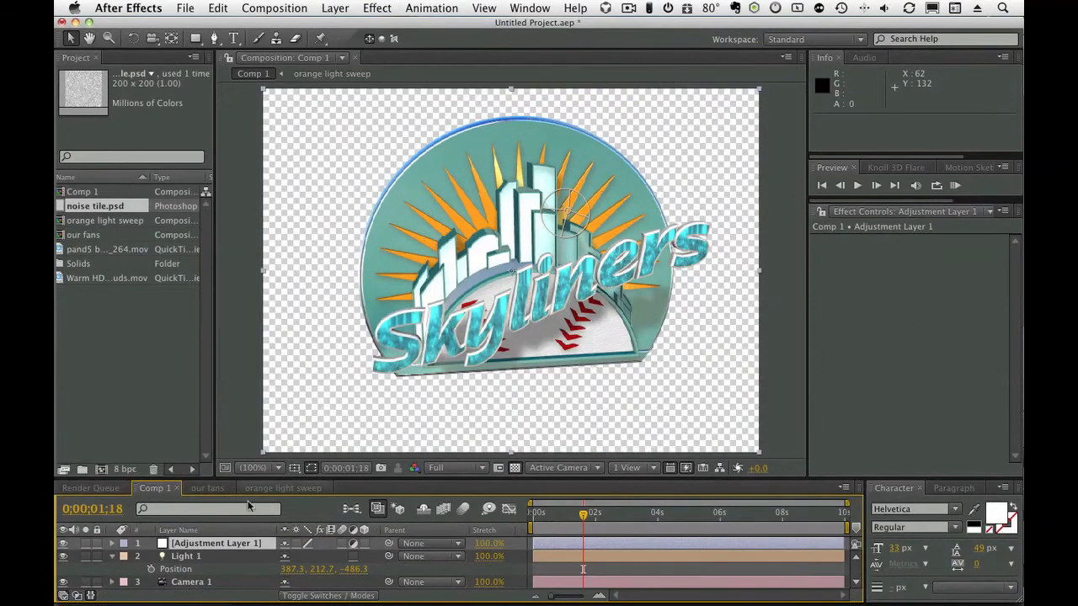
Step: Apply the Sapphire Stylize effect S_FilmEffect to the adjustment layer
left_click(378, 7)
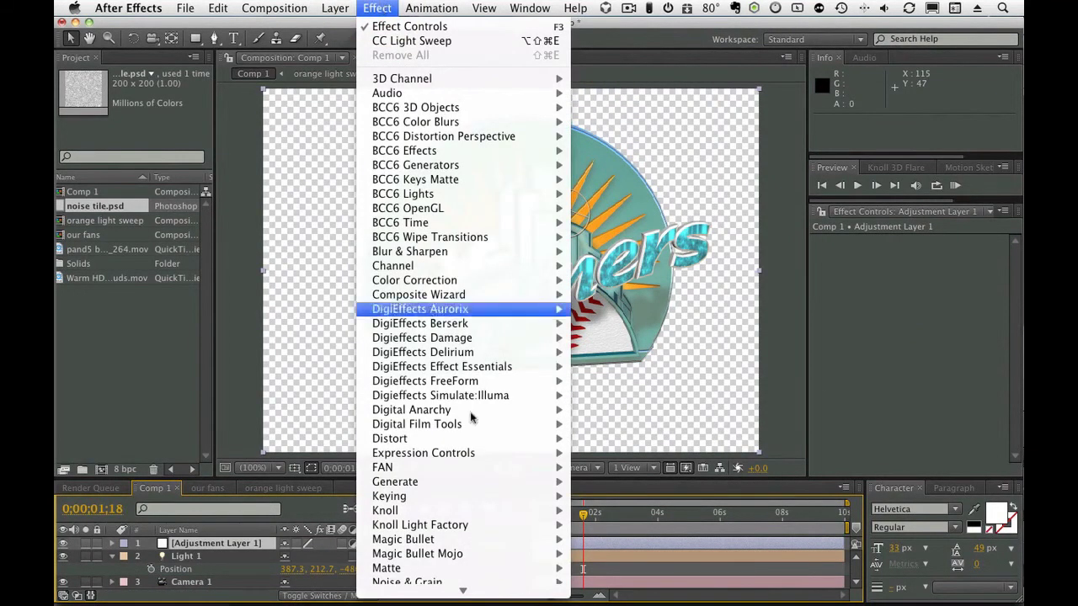
mouse_move(462, 592)
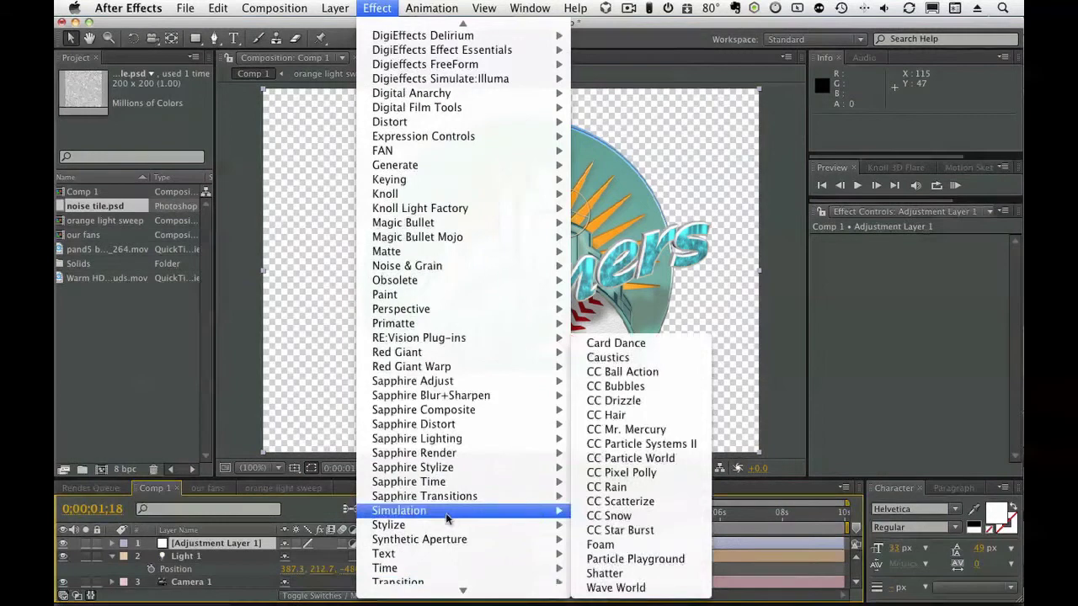
mouse_move(442, 468)
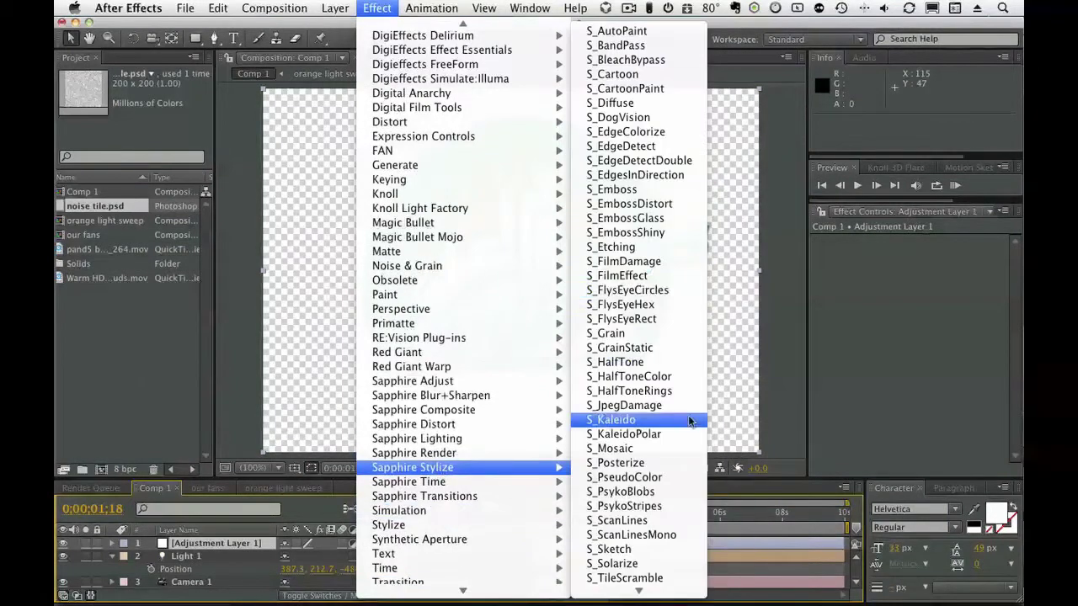
left_click(673, 278)
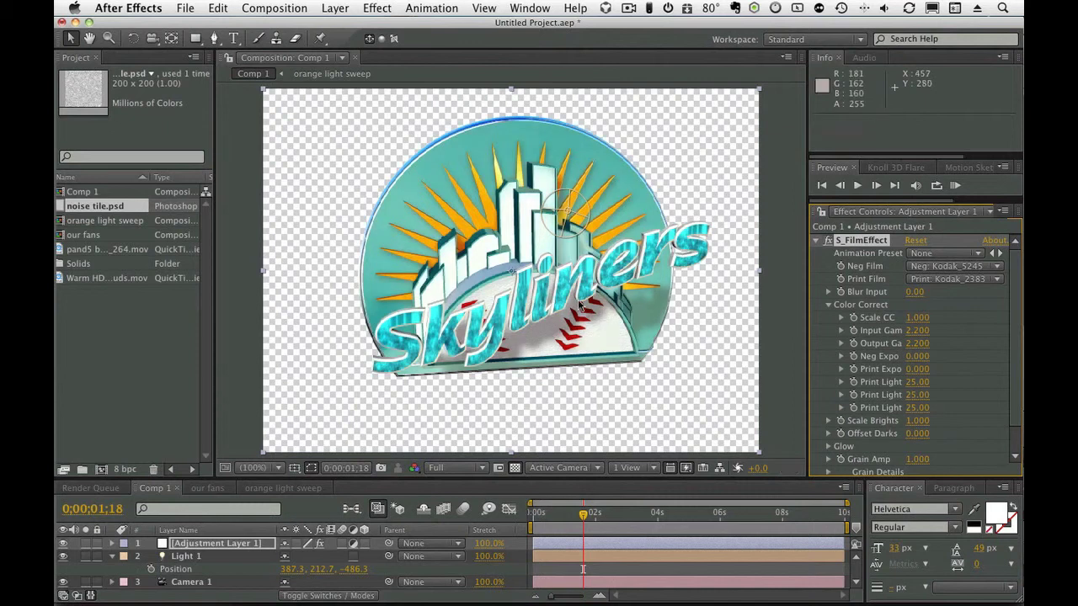
Step: Show the Warm HD clouds.mov layer and set S_FilmEffect's Scale Brights to 1.070, Scale CC to 0.860 and Input Gamma to 2.720
scroll(126, 577, "down", 4)
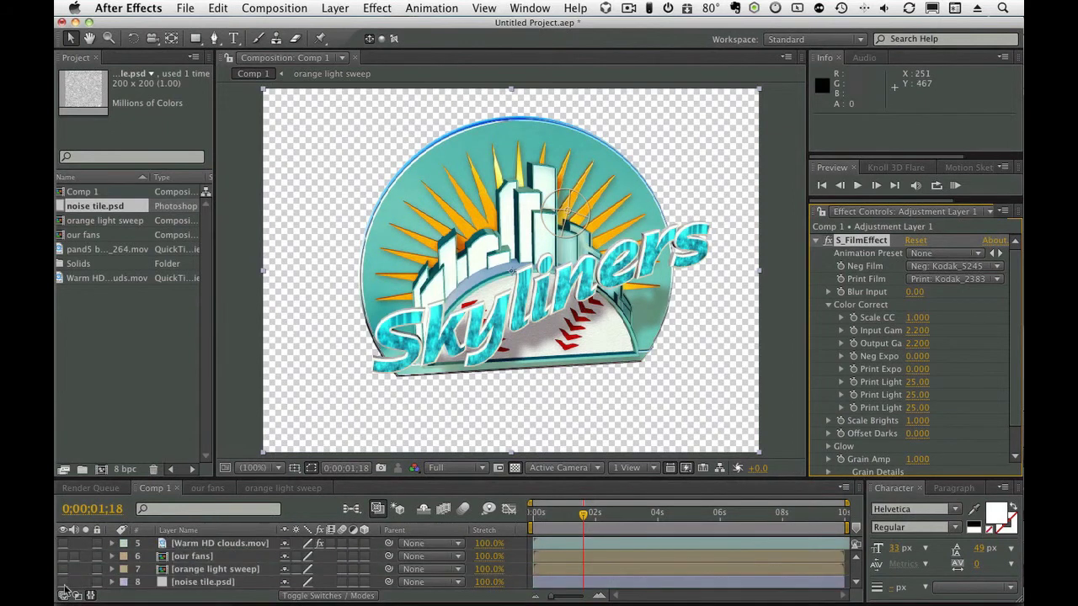
left_click(63, 543)
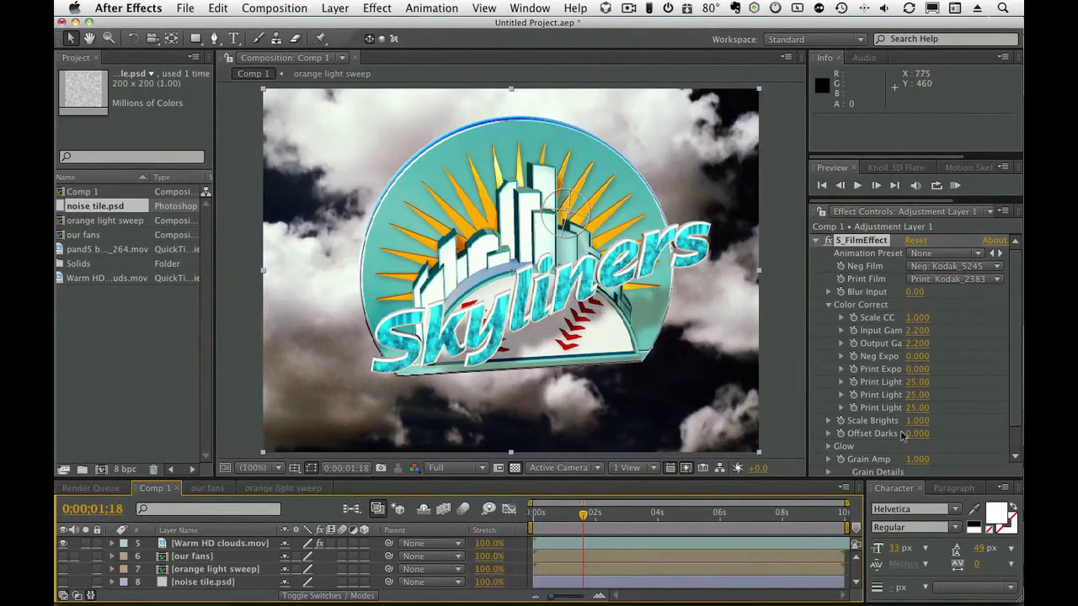
mouse_move(913, 420)
left_mouse_down()
mouse_move(894, 422)
mouse_move(913, 420)
mouse_move(898, 434)
mouse_move(923, 432)
left_mouse_up()
left_click_drag(915, 318, 960, 337)
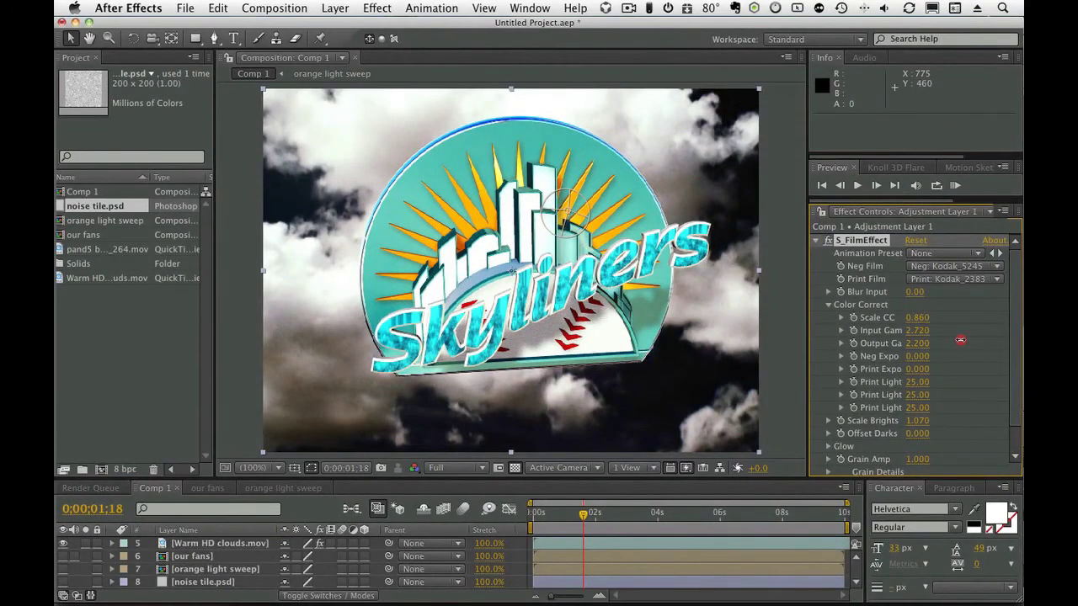
Step: Apply the Sapphire Stylize effect S_Vignette to the adjustment layer with its default settings
left_click(376, 8)
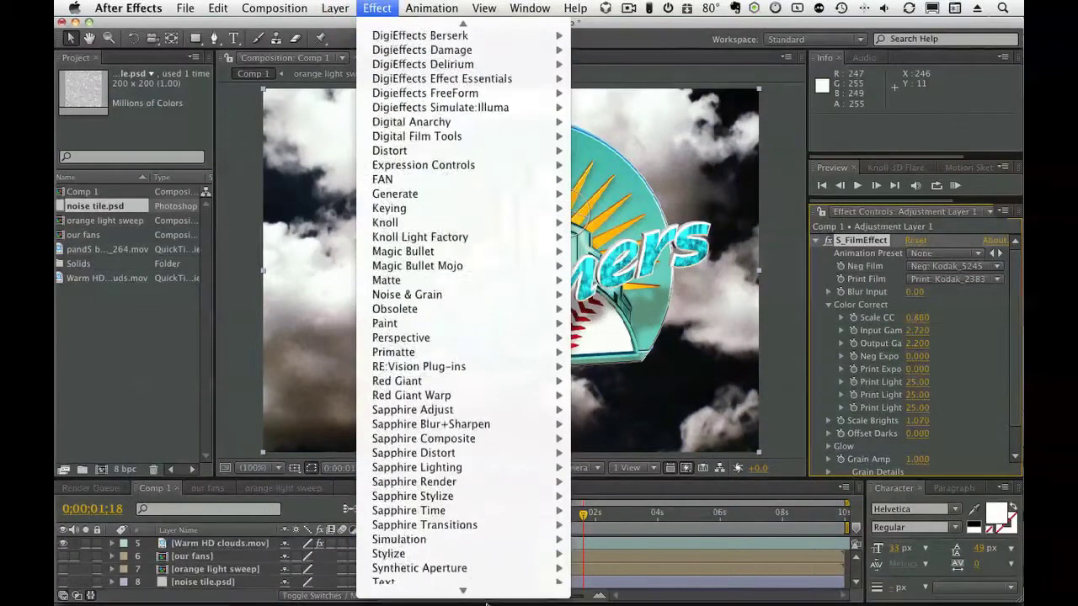
mouse_move(465, 431)
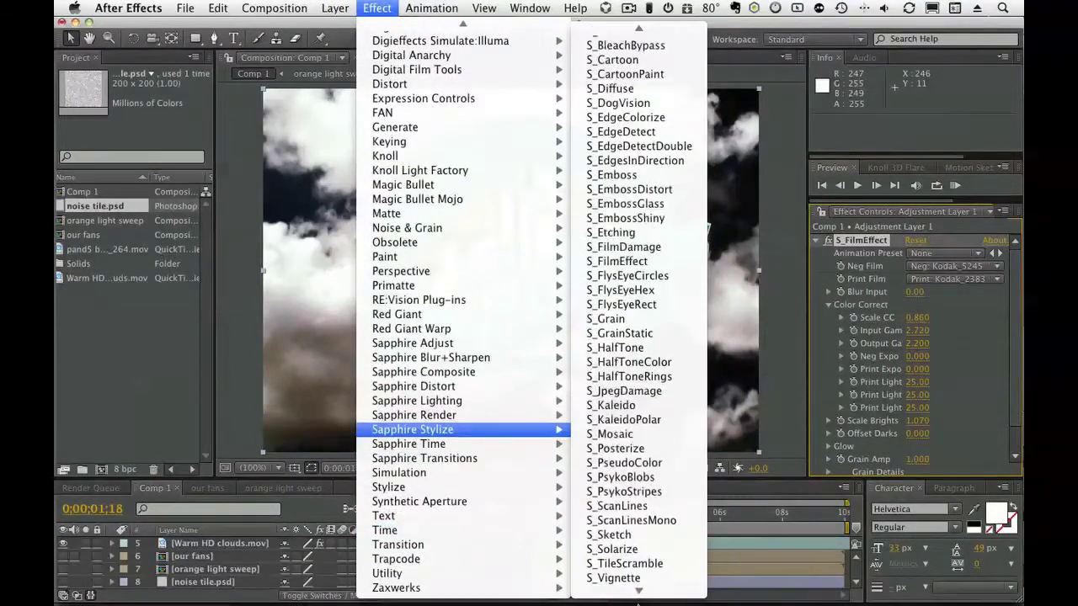
left_click(613, 530)
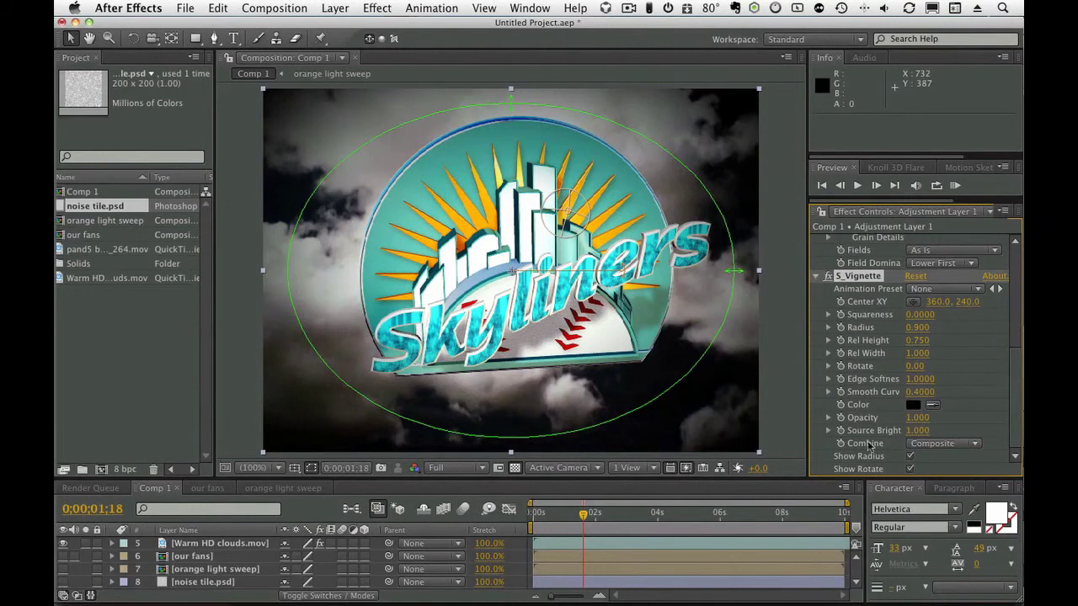
left_click(813, 381)
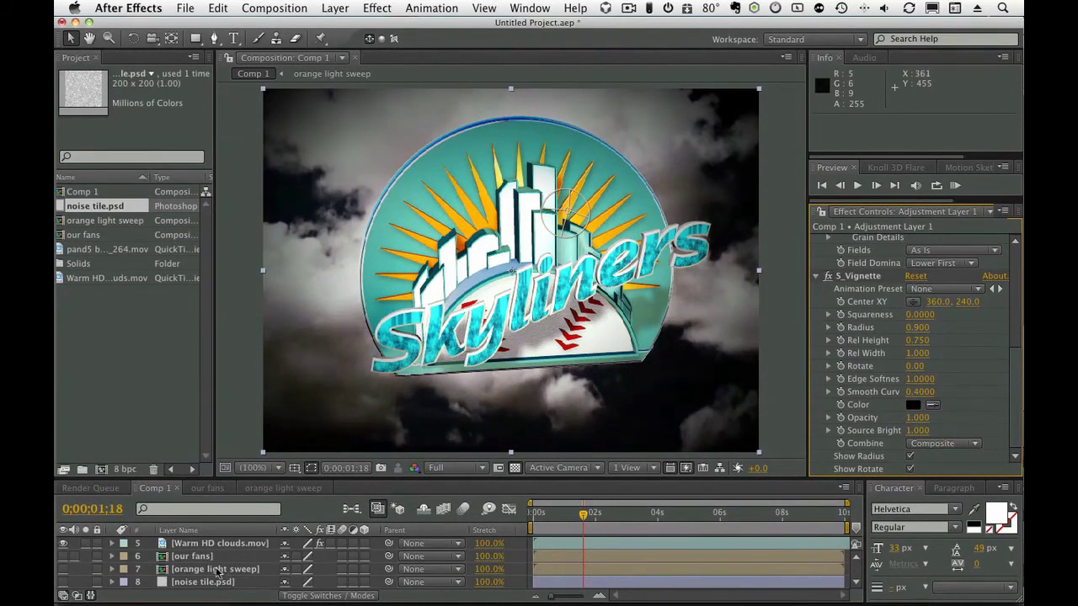
Step: Move the current time to 0;00;00;29 and open the proanimator layer's effect in the ProAnimator editor
left_click(564, 515)
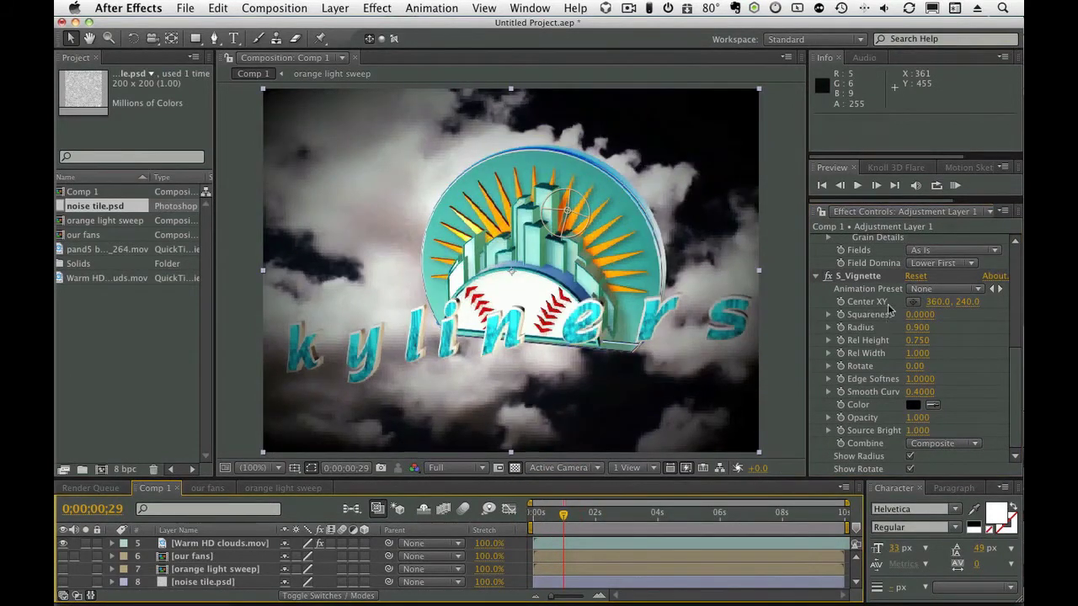
scroll(889, 310, "up", 5)
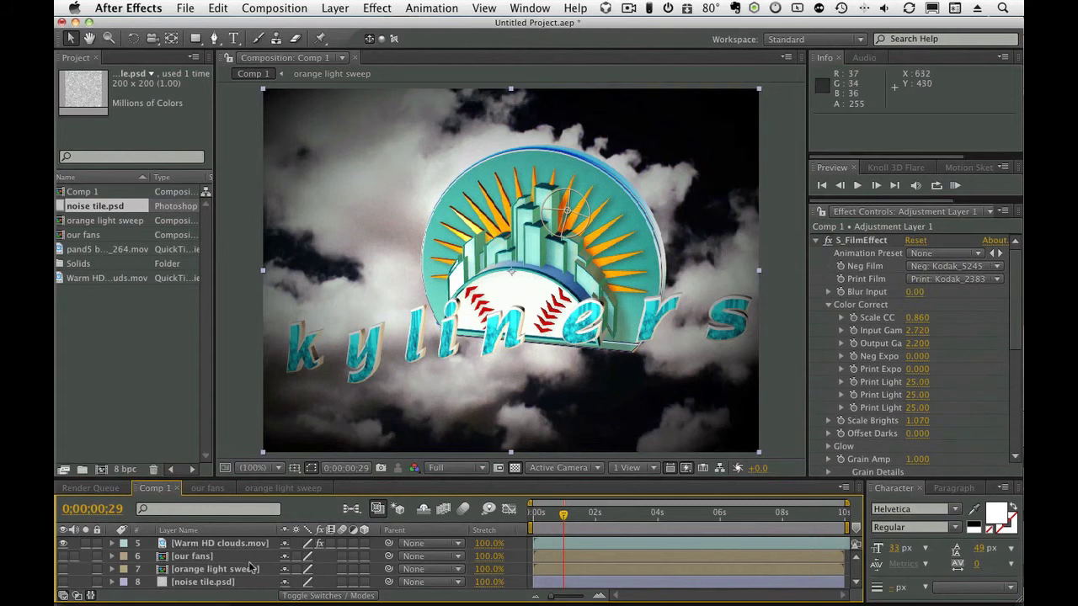
left_click(856, 557)
left_click(192, 540)
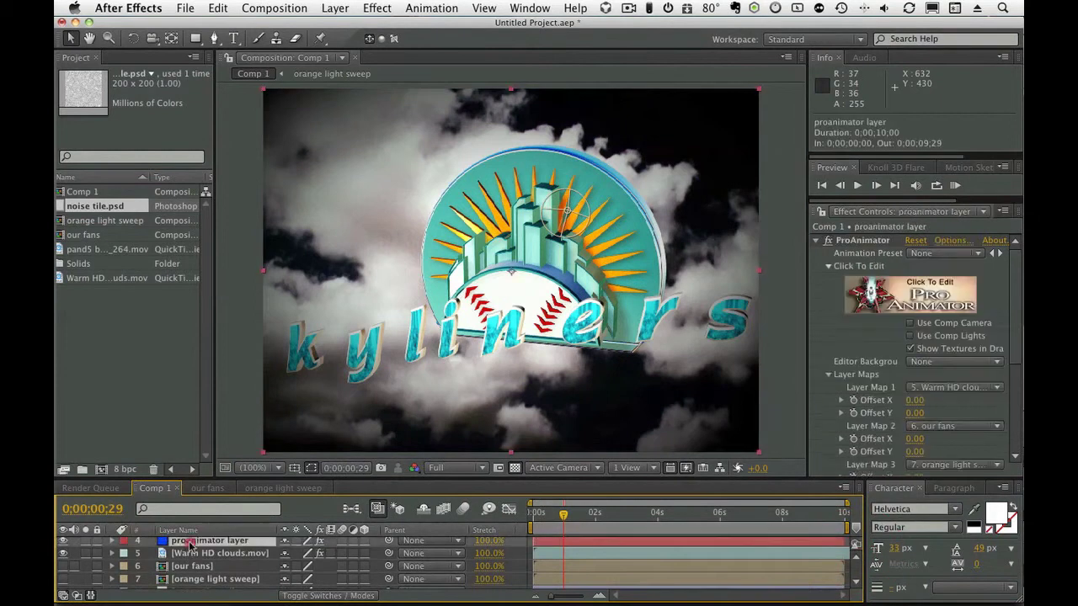
left_click(919, 293)
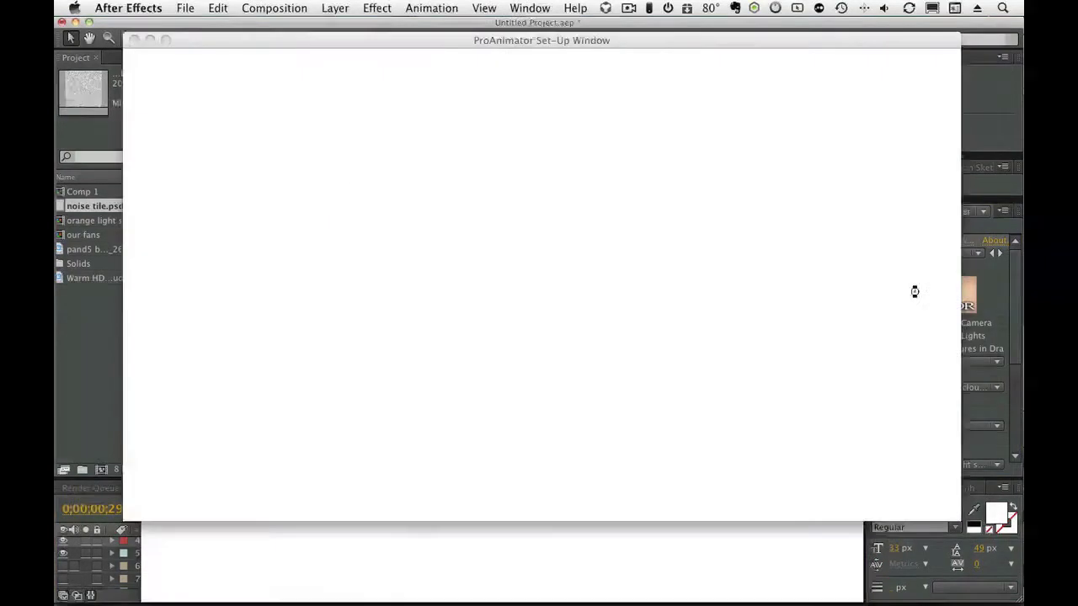
Step: Move ProAnimator's own Light 1 higher on the light sphere, set its intensity to 85 and render a scene preview
left_click_drag(400, 258, 399, 367)
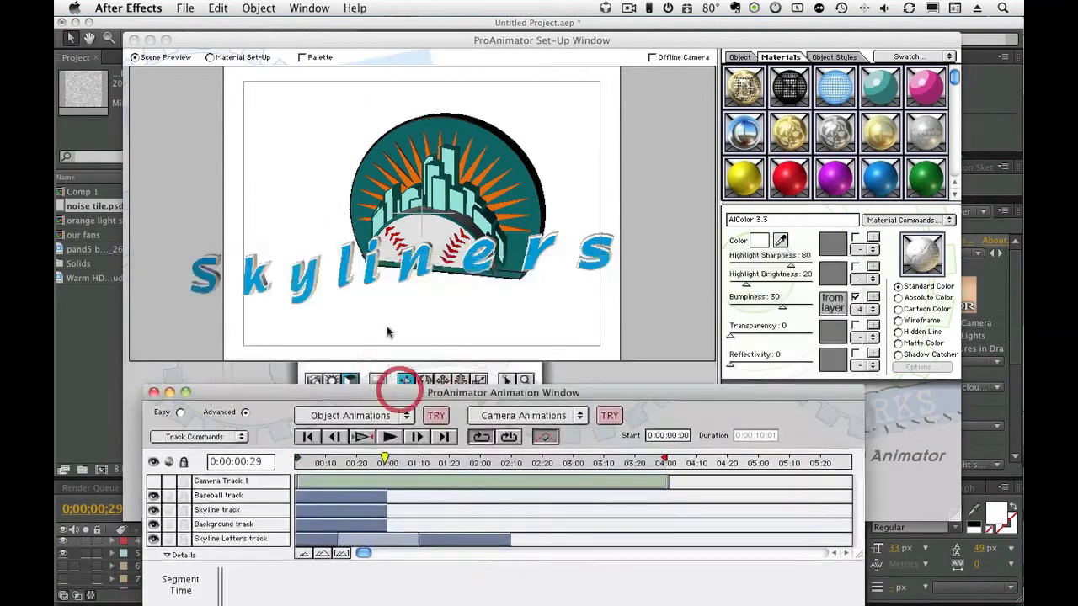
left_click(388, 328)
left_click(332, 384)
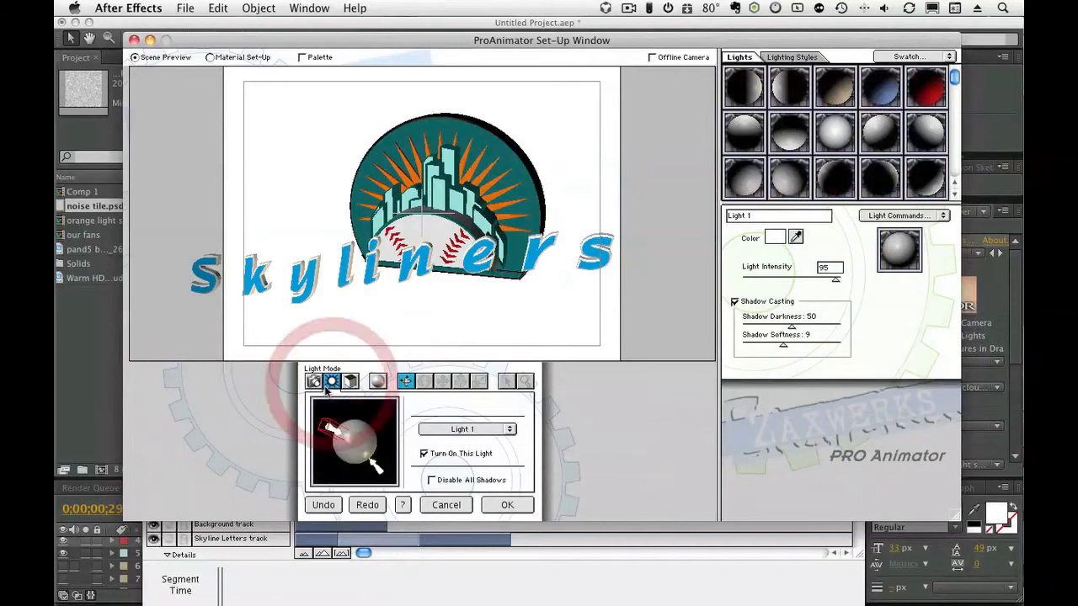
left_click_drag(332, 433, 332, 423)
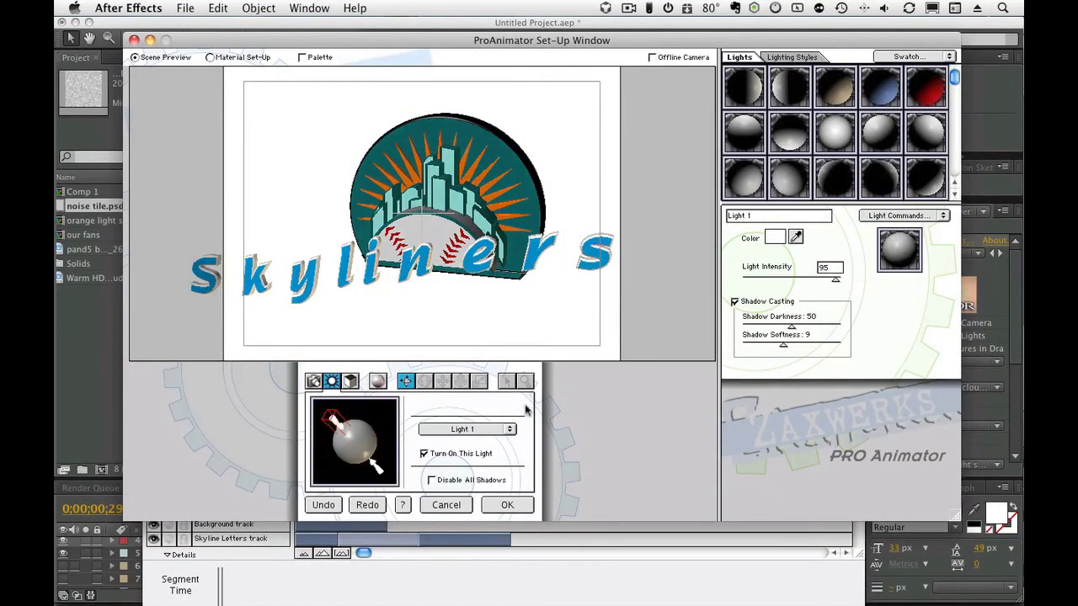
left_click(826, 280)
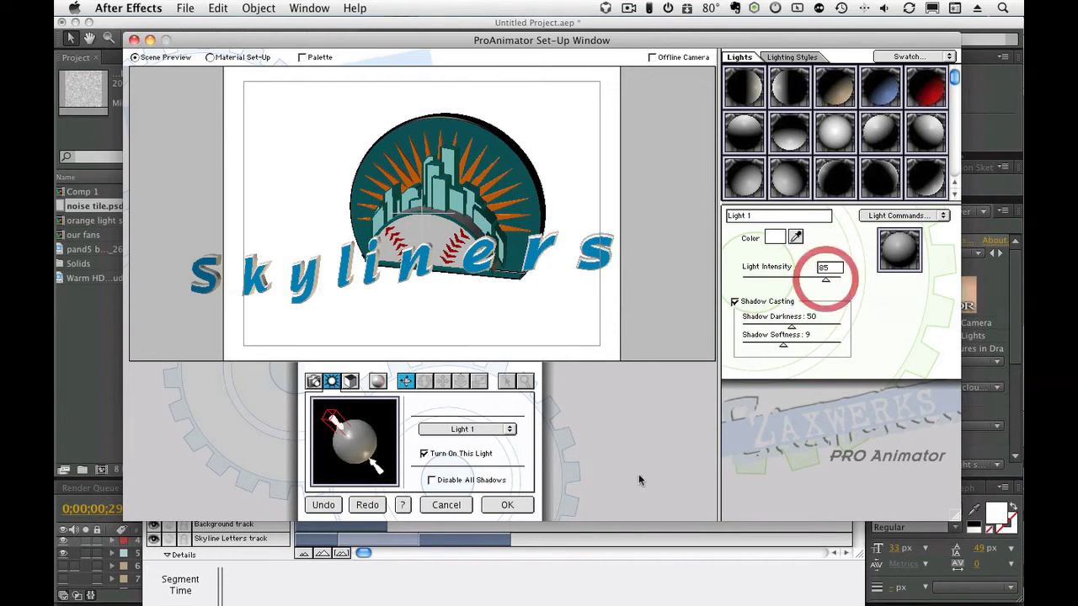
left_click(506, 505, "super")
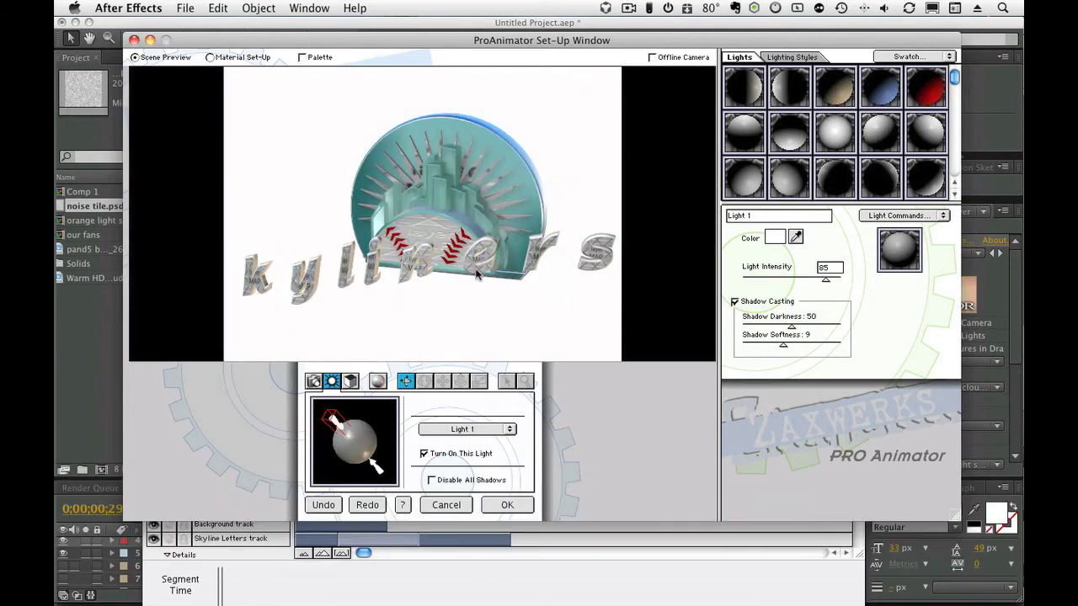
Step: Accept the lighting changes made in the ProAnimator editor and move the current time to 0;00;01;25
left_click(512, 505)
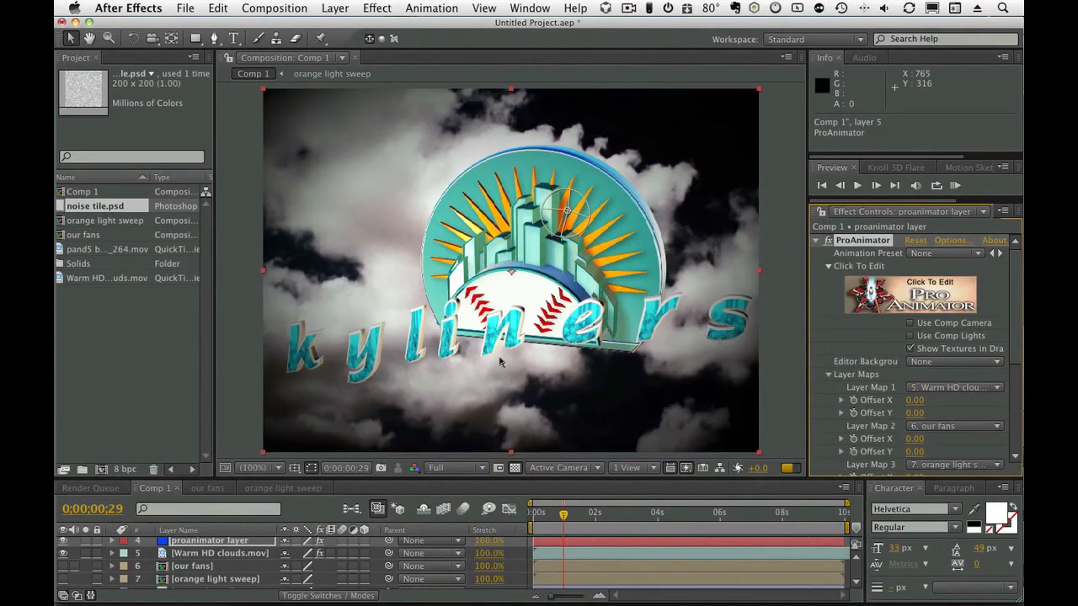
left_click(590, 512)
Step: Delete the Light 1 and Camera 1 layers from Comp 1
scroll(194, 551, "up", 3)
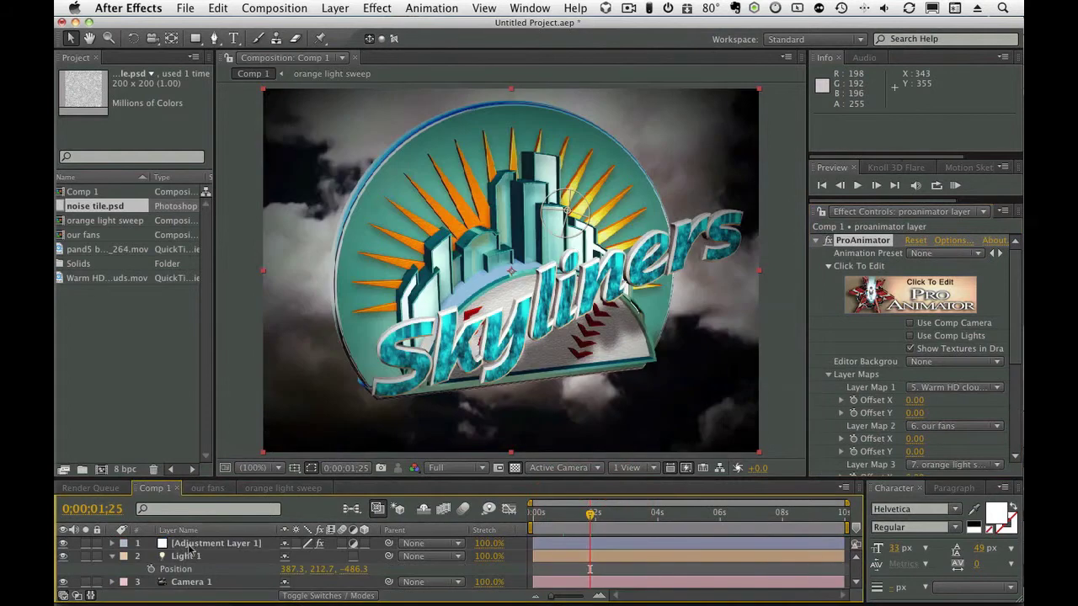
left_click(186, 556)
left_click(190, 581, "shift")
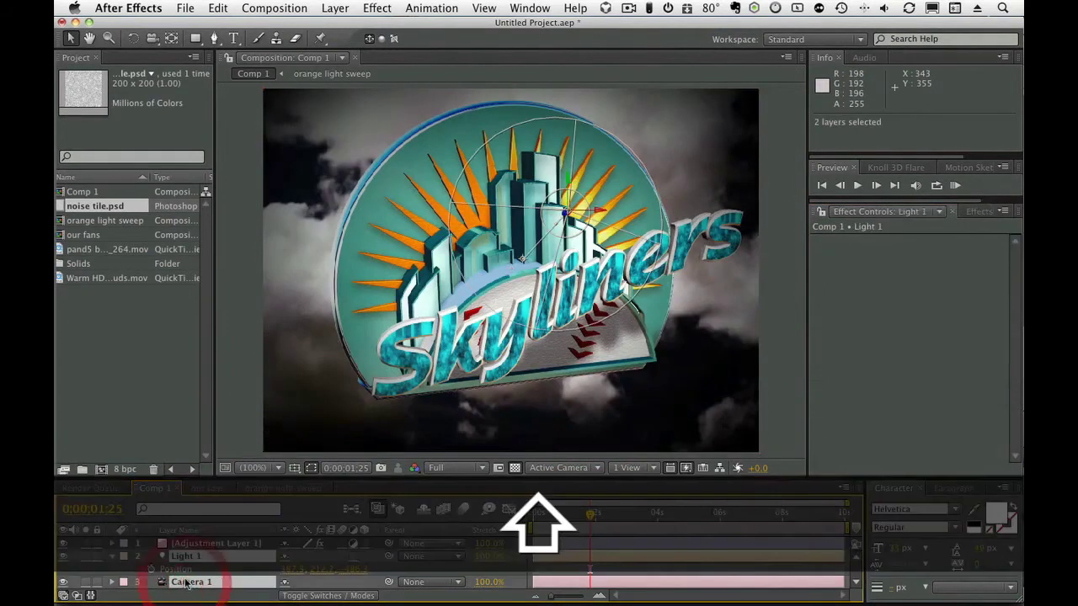
key("Delete")
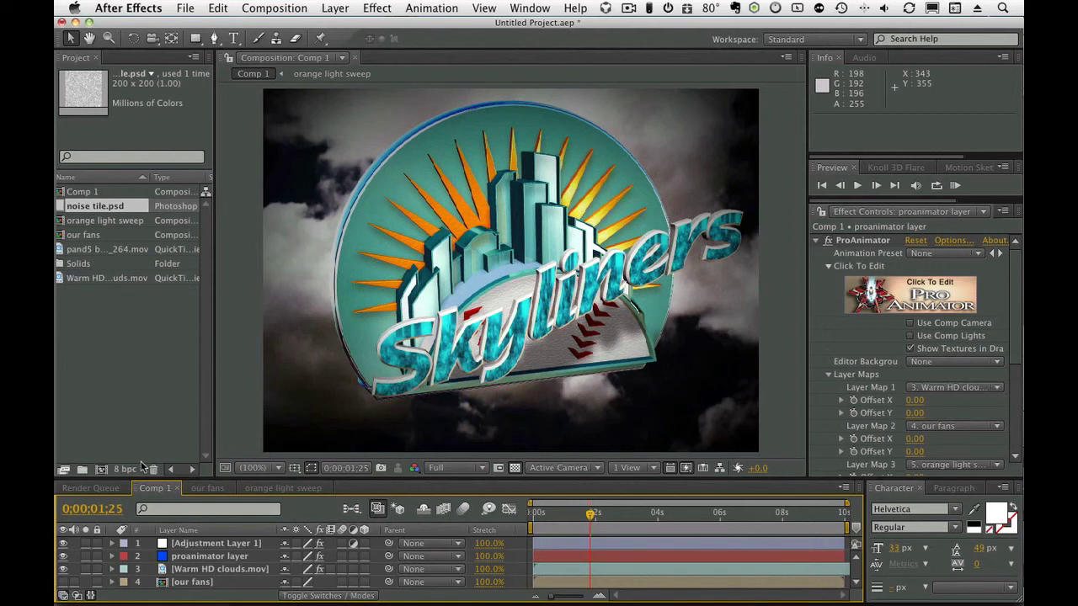
Step: Apply the Trapcode Starglow effect to the proanimator layer
left_click(196, 557)
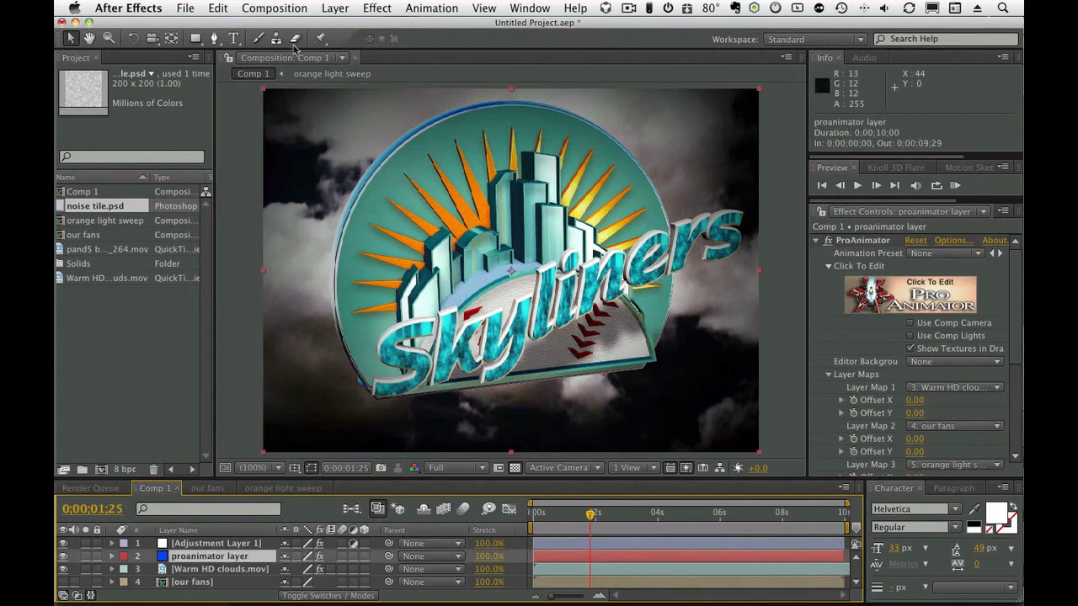
left_click(378, 8)
scroll(478, 407, "down", 5)
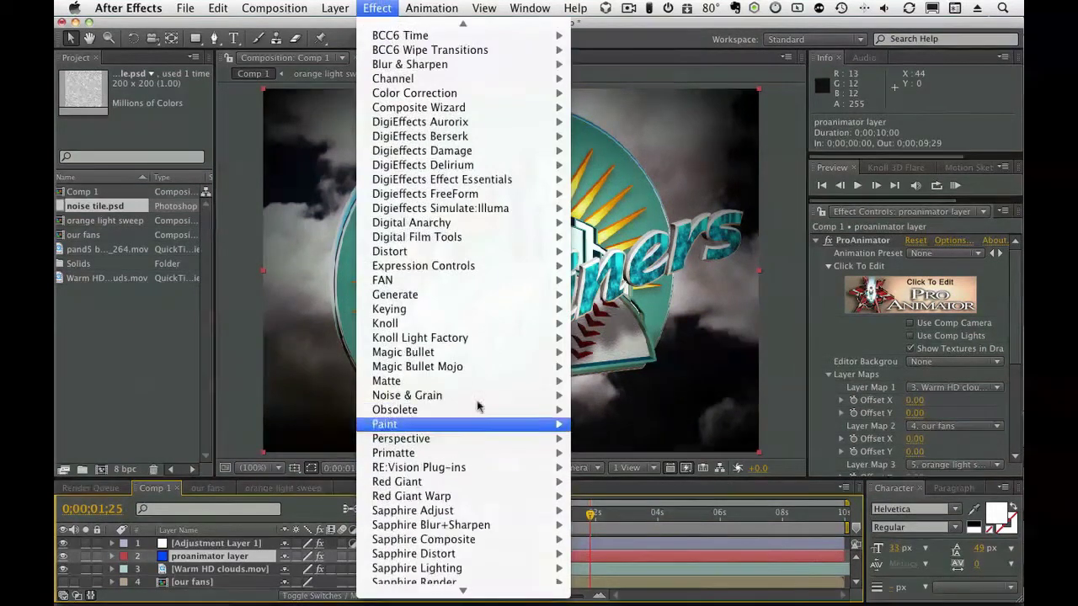
mouse_move(420, 487)
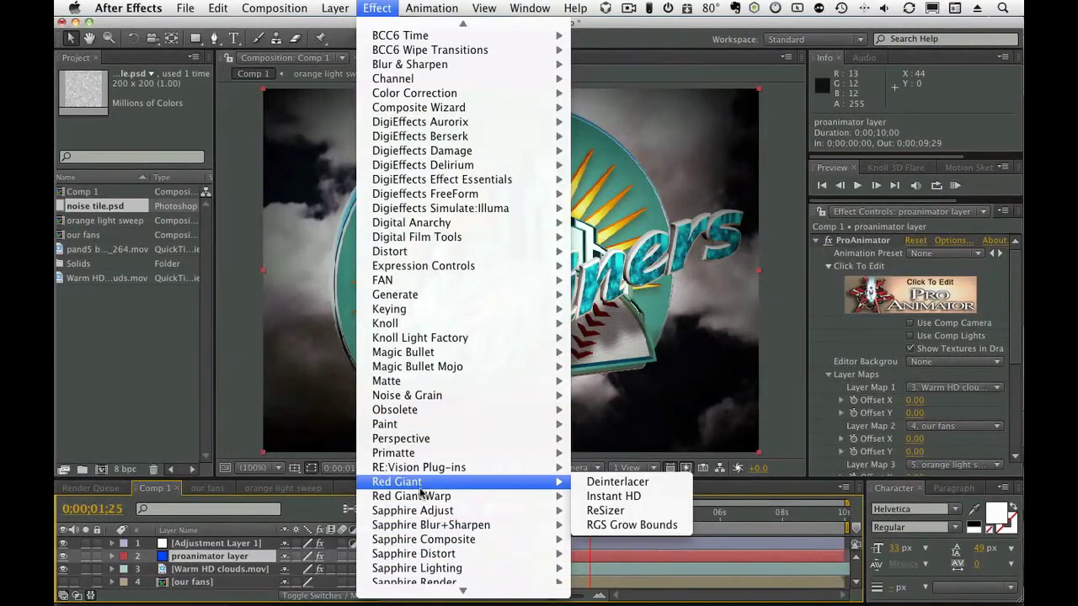
scroll(424, 489, "down", 5)
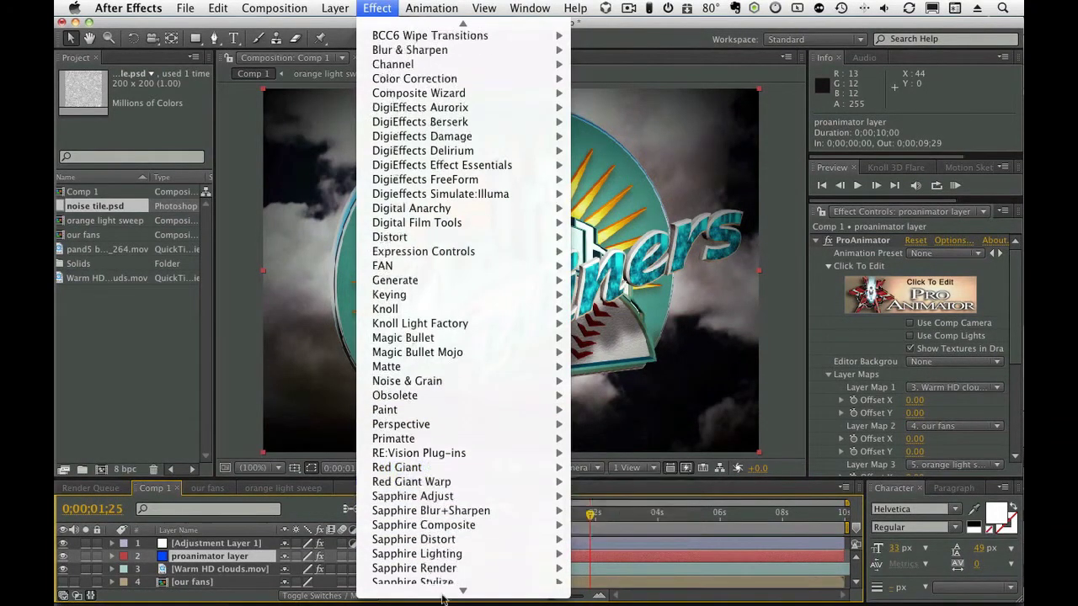
mouse_move(438, 560)
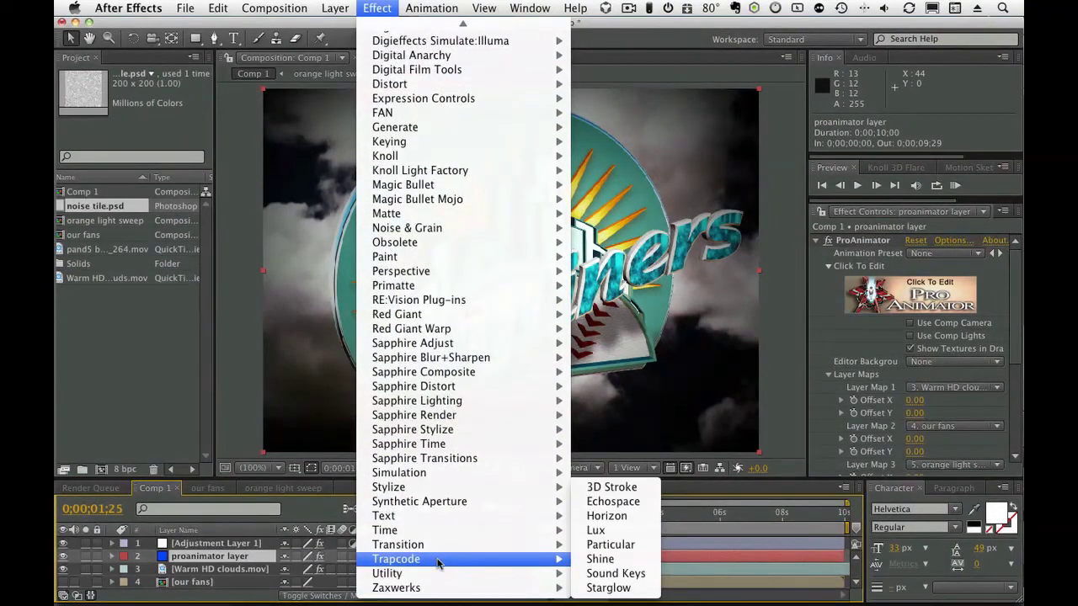
left_click(617, 588)
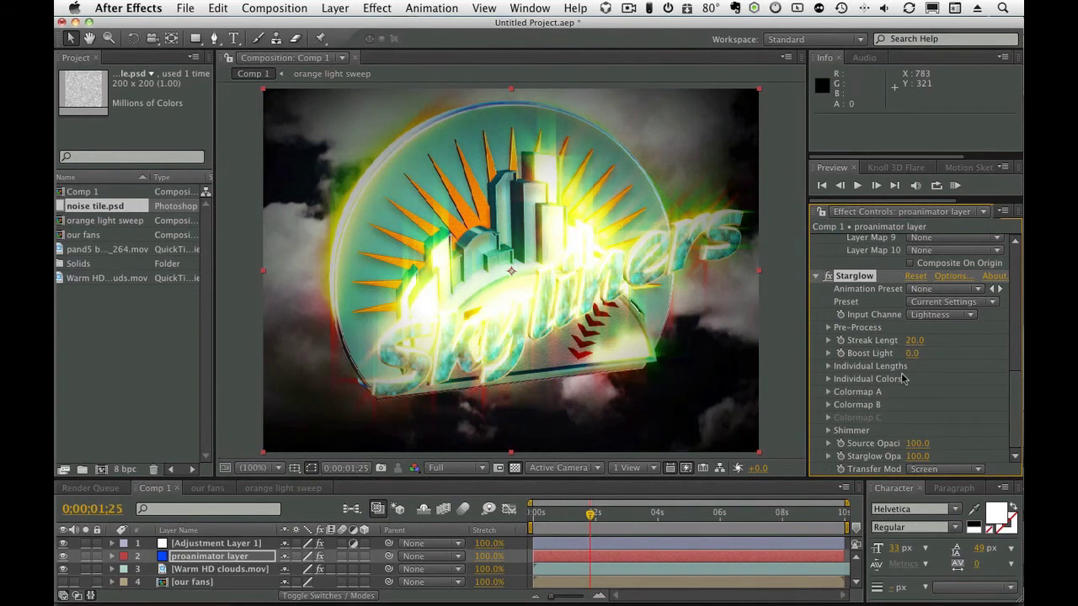
Step: Set Starglow's Pre-Process Threshold to 239.0 and check the glow at 0;00;03;10 and just after two seconds
left_click(828, 380)
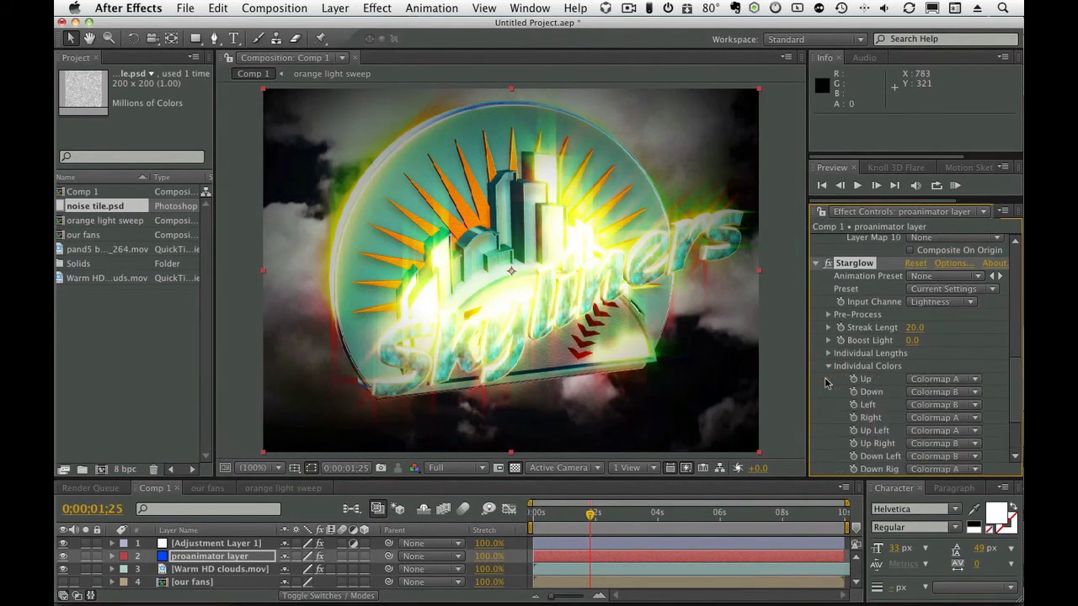
left_click(829, 366)
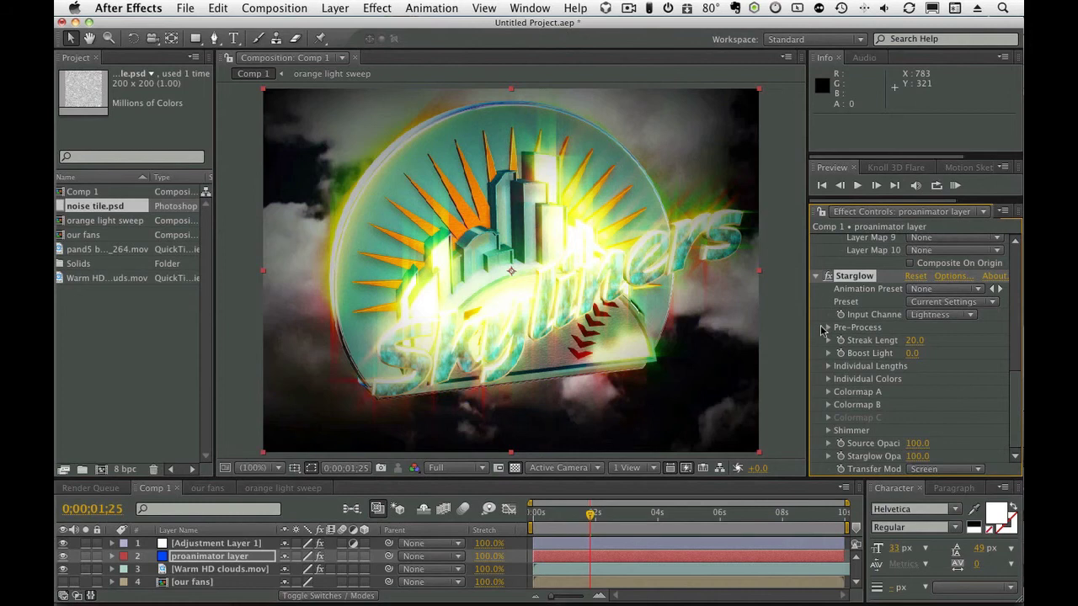
left_click(828, 328)
left_click_drag(915, 341, 977, 342)
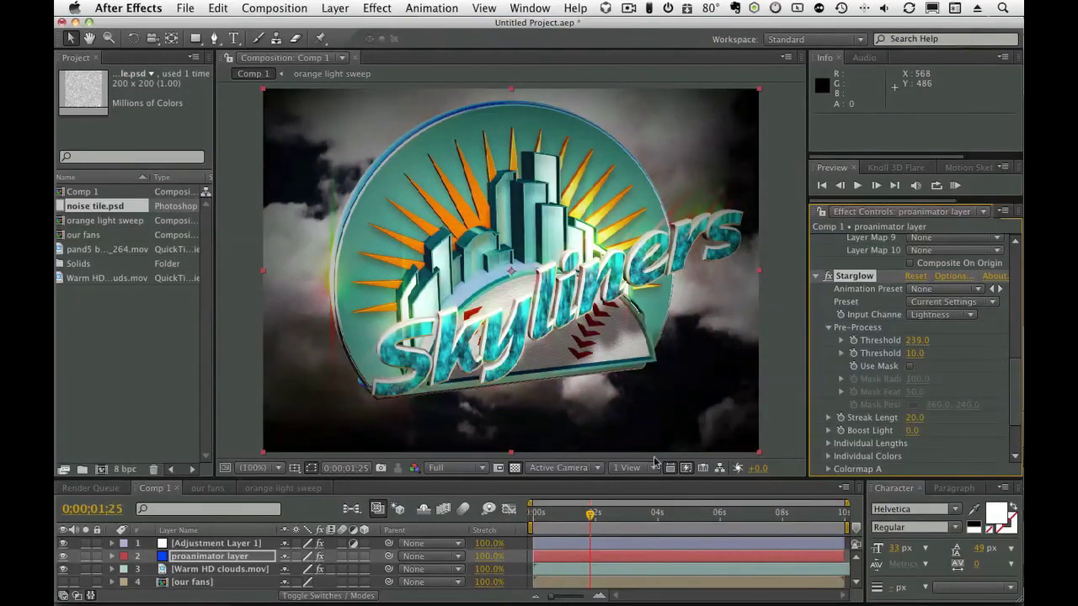
left_click_drag(630, 511, 638, 518)
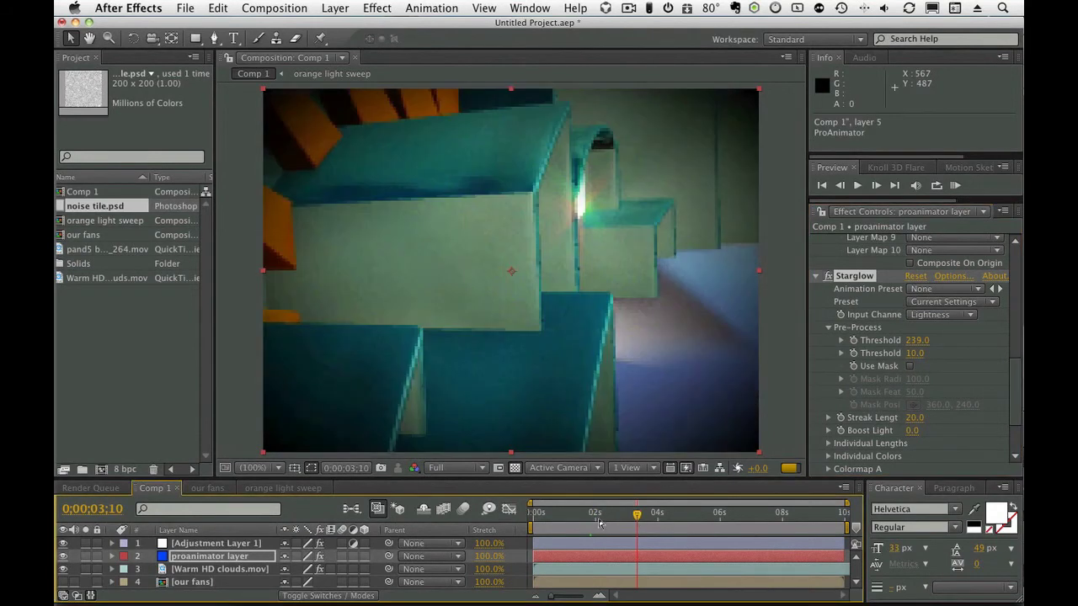
left_click(599, 521)
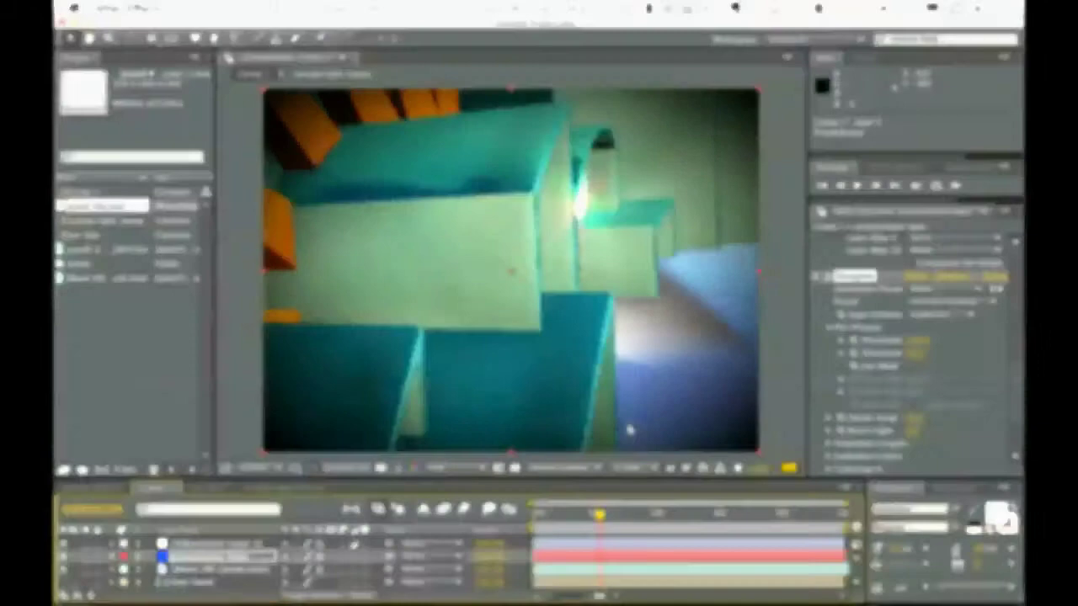